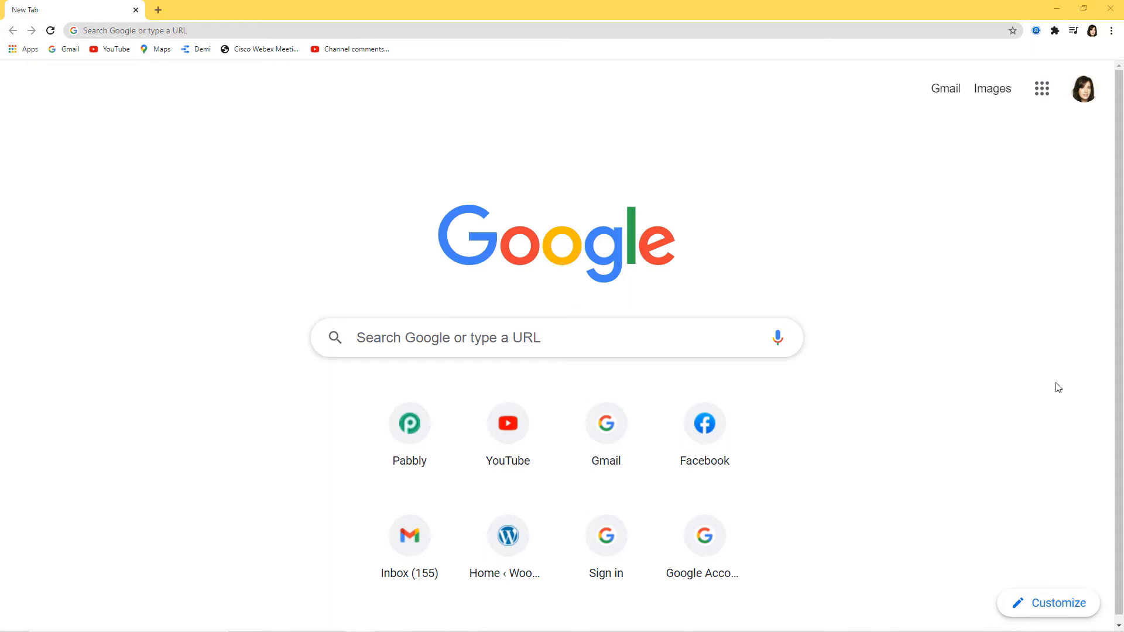
# Go to pabbly.com, open the Connect product page and sign in to the Pabbly account.
pyautogui.click(304, 31)
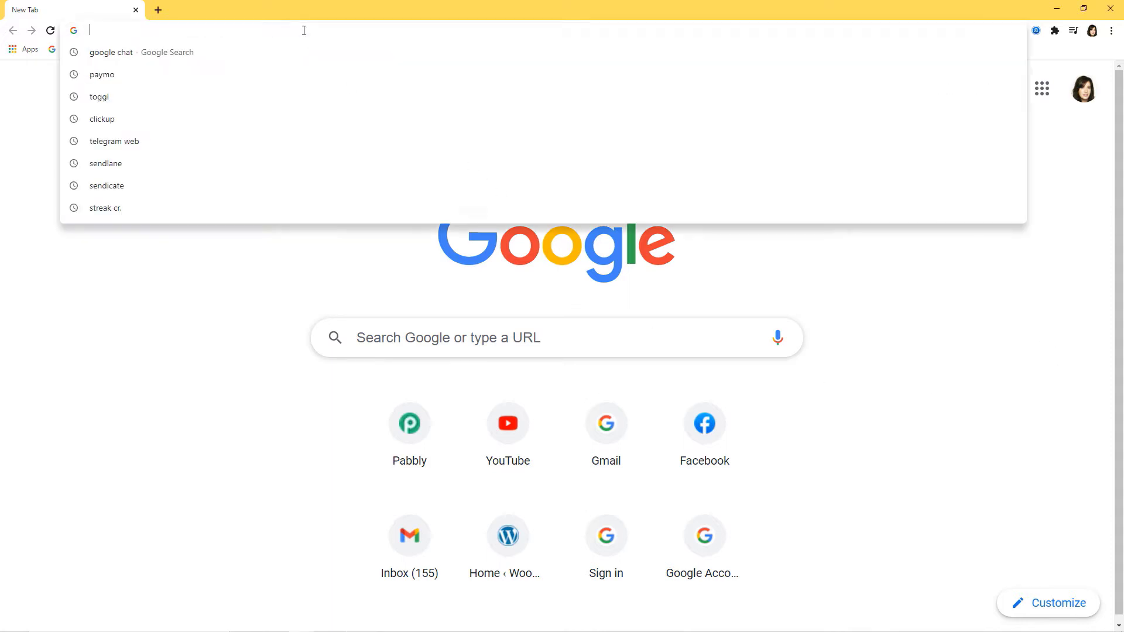
pyautogui.write('pabbl')
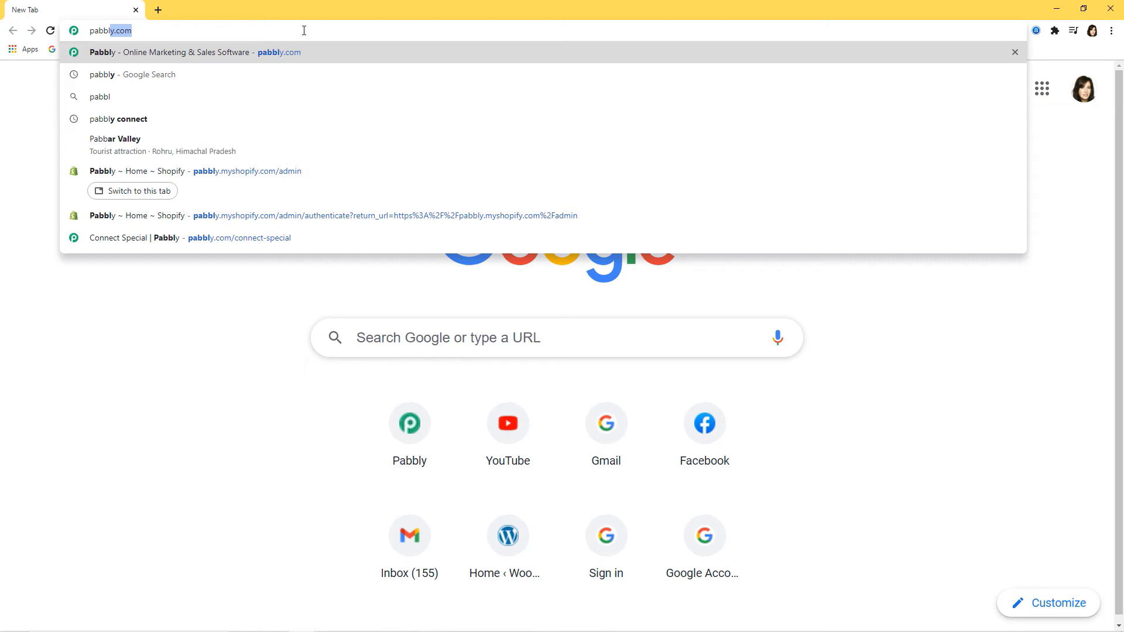
pyautogui.write('y.com')
pyautogui.press('Return')
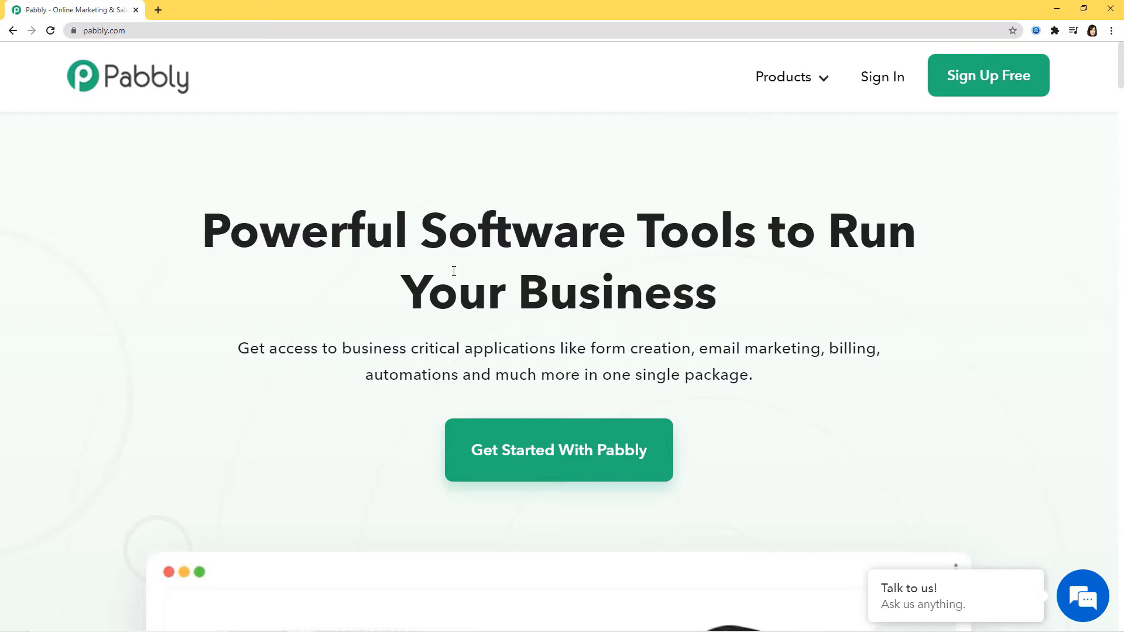
pyautogui.moveTo(783, 85)
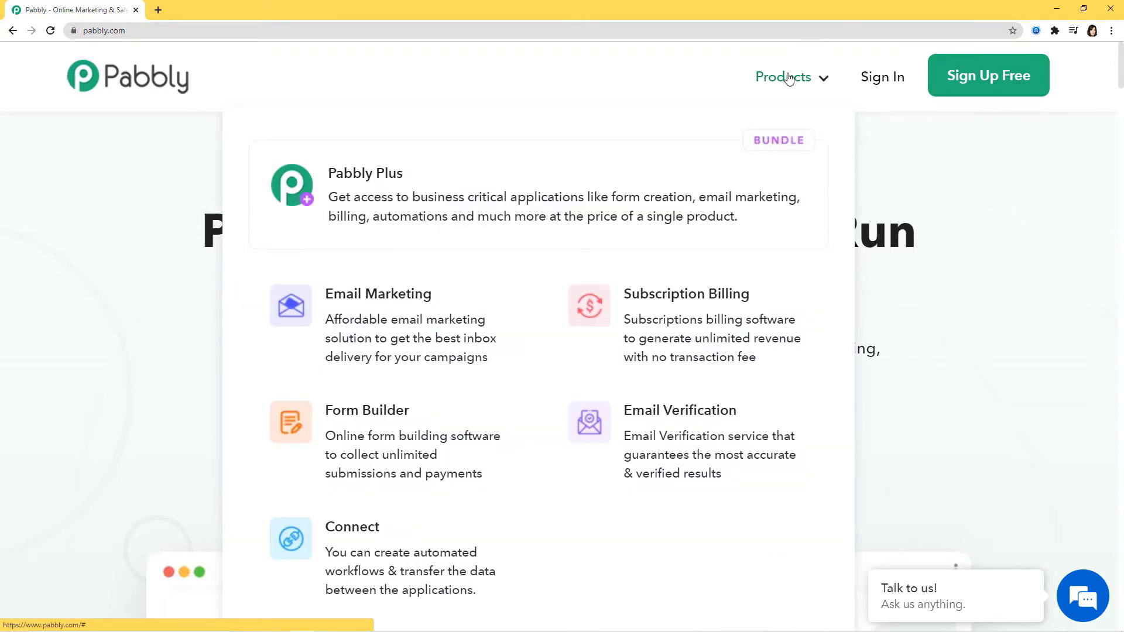
pyautogui.click(372, 549)
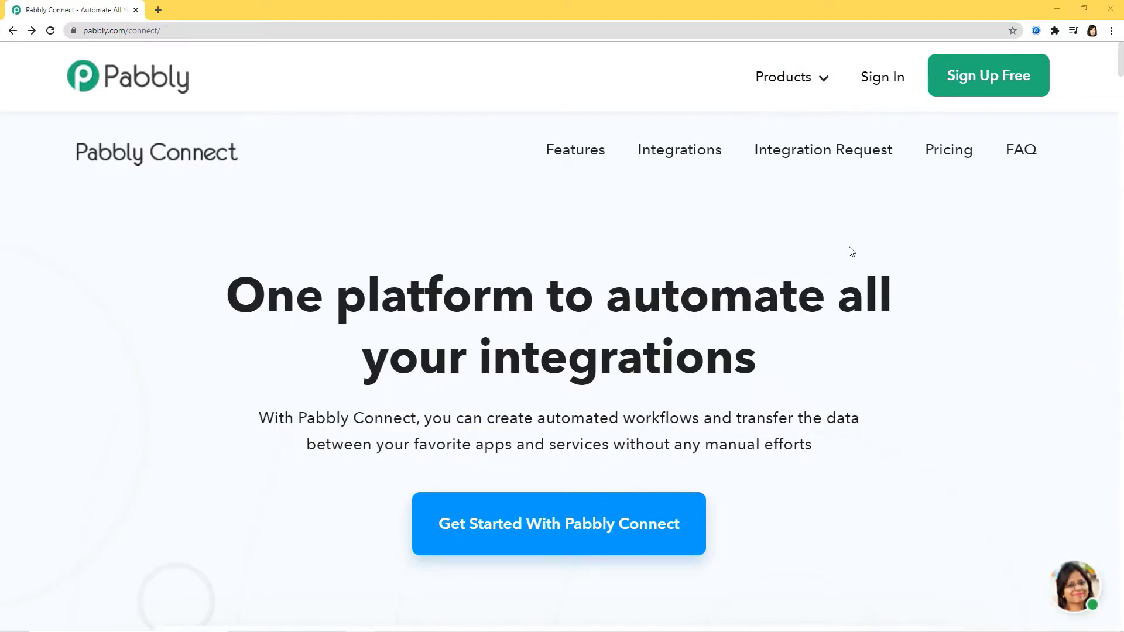
pyautogui.click(881, 85)
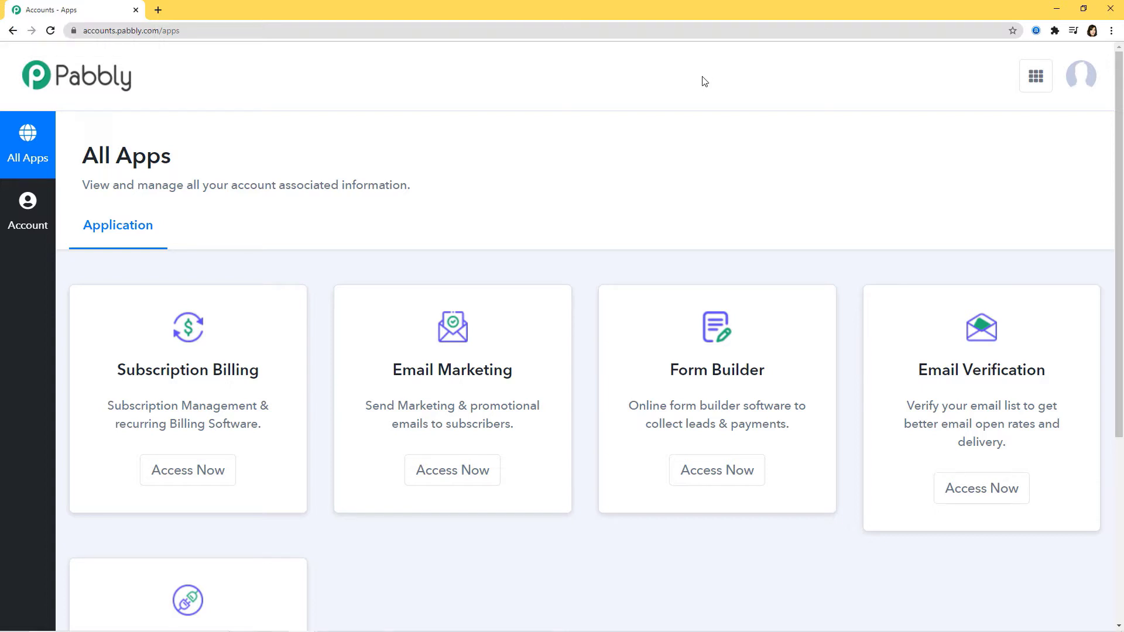
# Launch Pabbly Connect and start a new workflow named 'Shopify Integrations'.
pyautogui.scroll(-5, 702, 79)
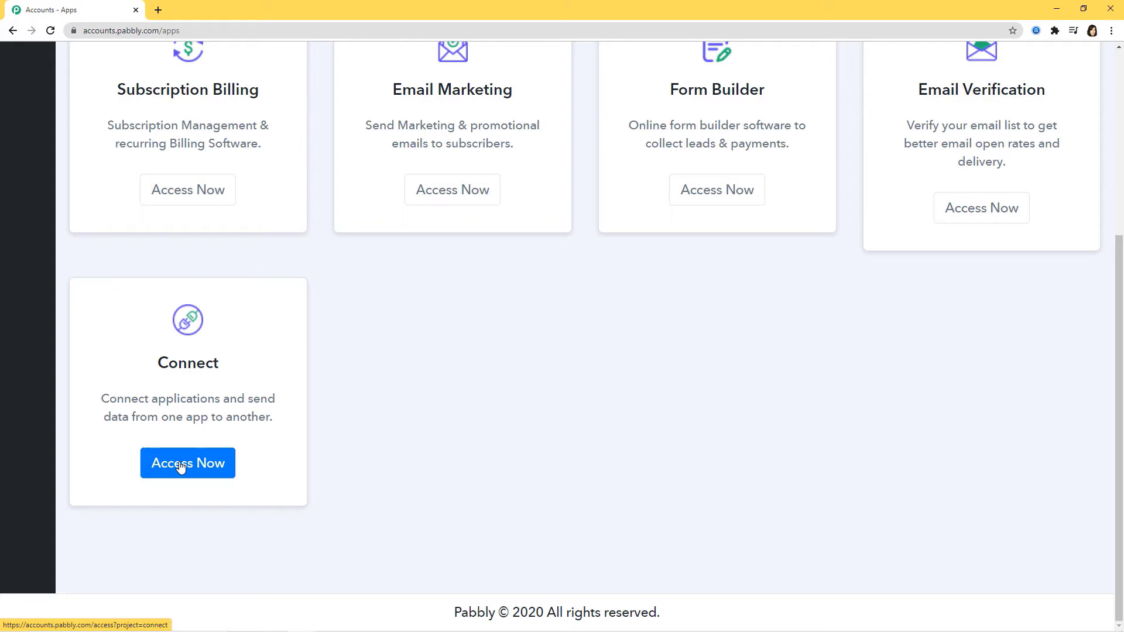
pyautogui.click(182, 464)
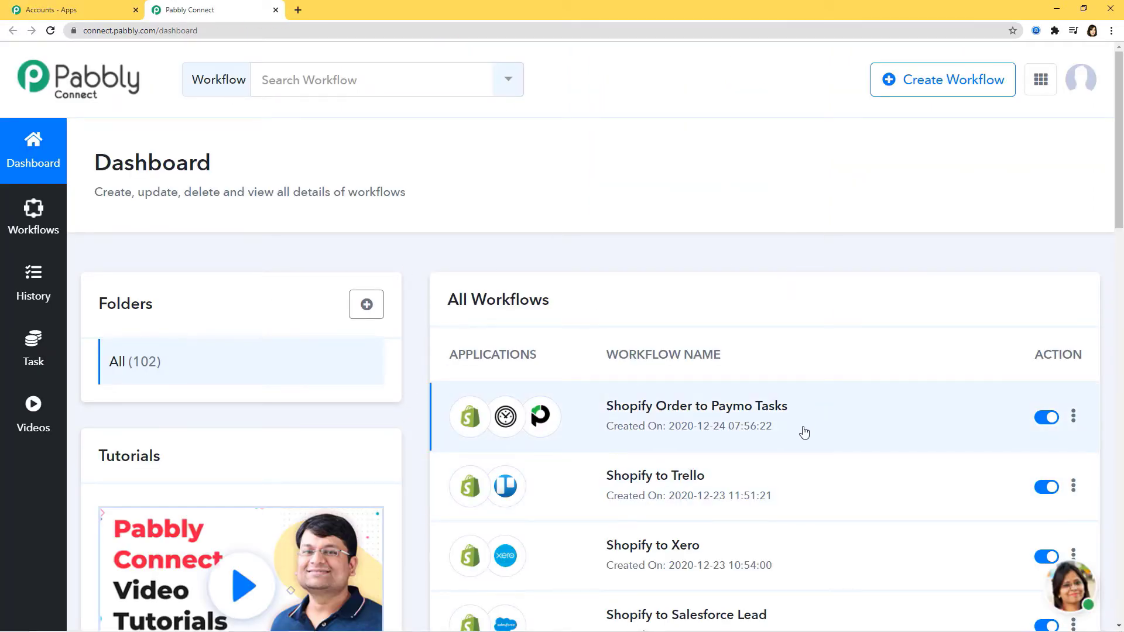
pyautogui.scroll(-3, 803, 432)
pyautogui.scroll(3, 803, 432)
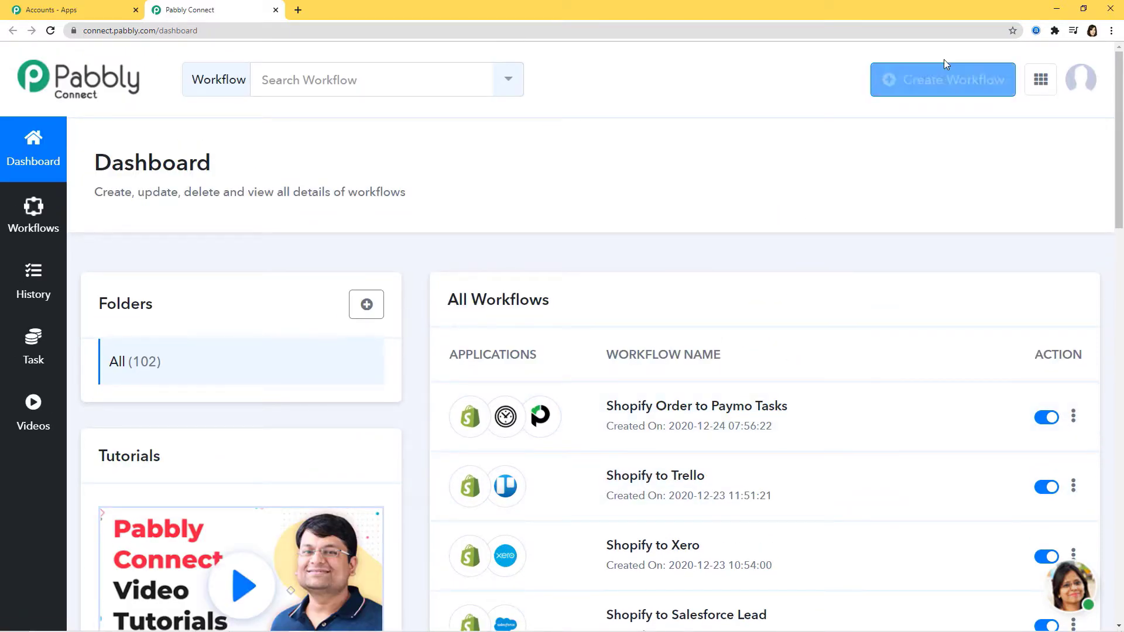
pyautogui.click(931, 85)
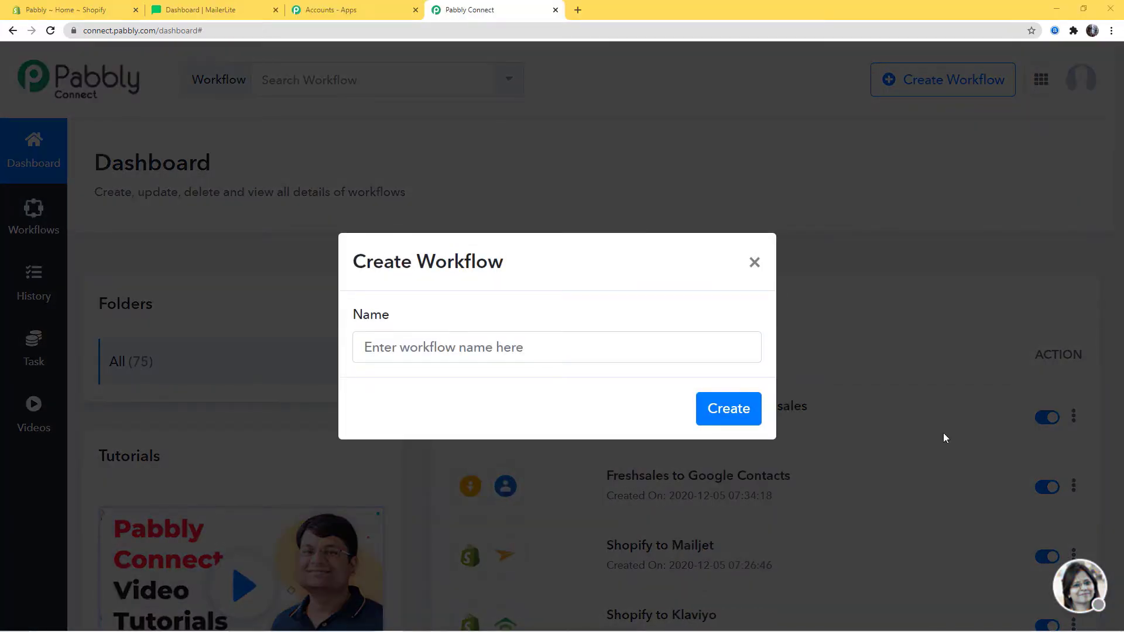
pyautogui.click(486, 346)
pyautogui.write('Shopify ')
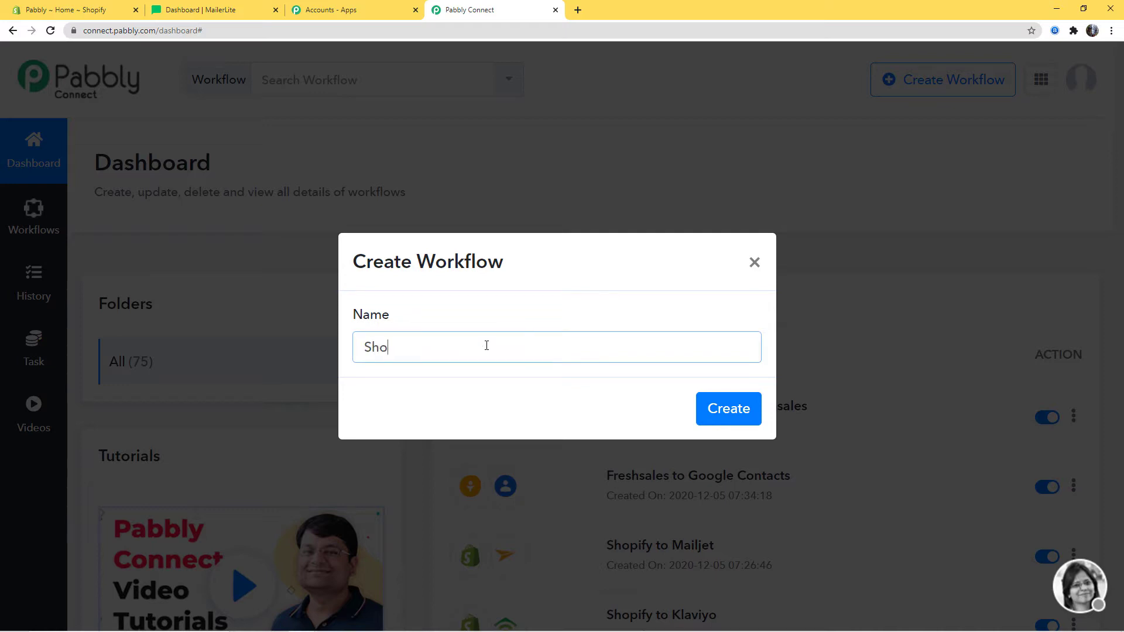
pyautogui.write('Integrations')
# Create the workflow with Shopify as the trigger app and New Order as the trigger event.
pyautogui.click(720, 408)
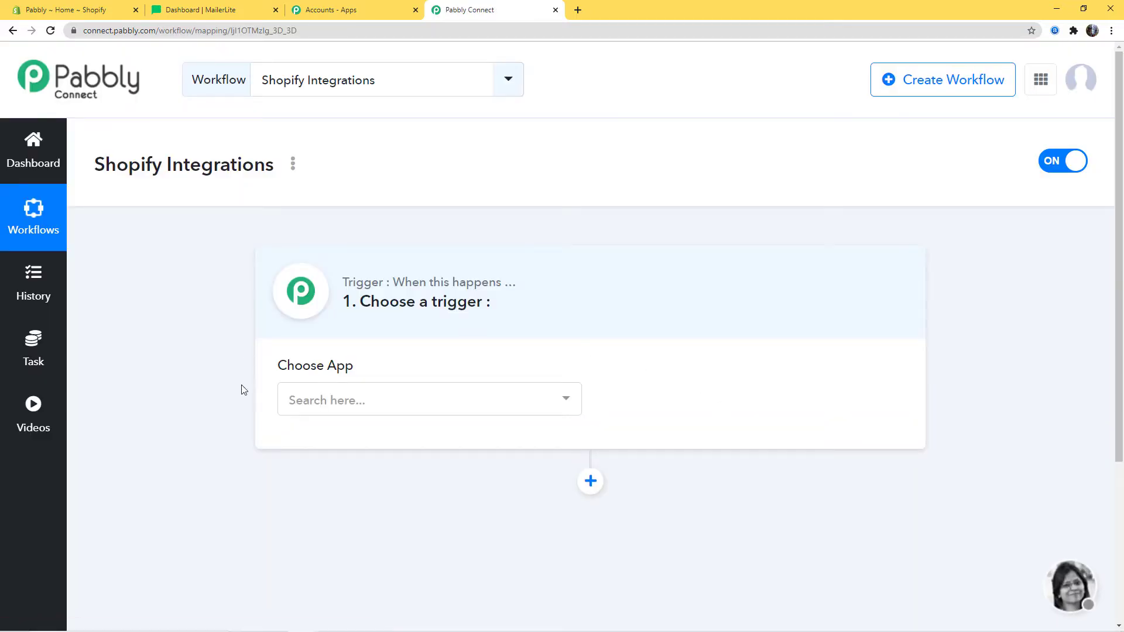
pyautogui.click(388, 409)
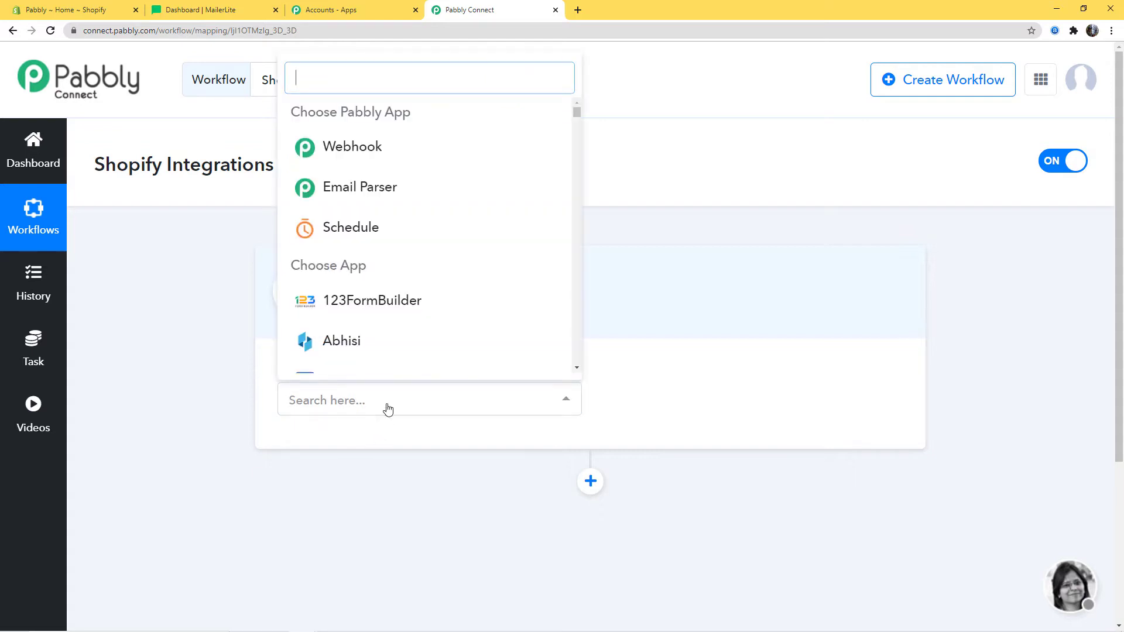
pyautogui.write('Shopi')
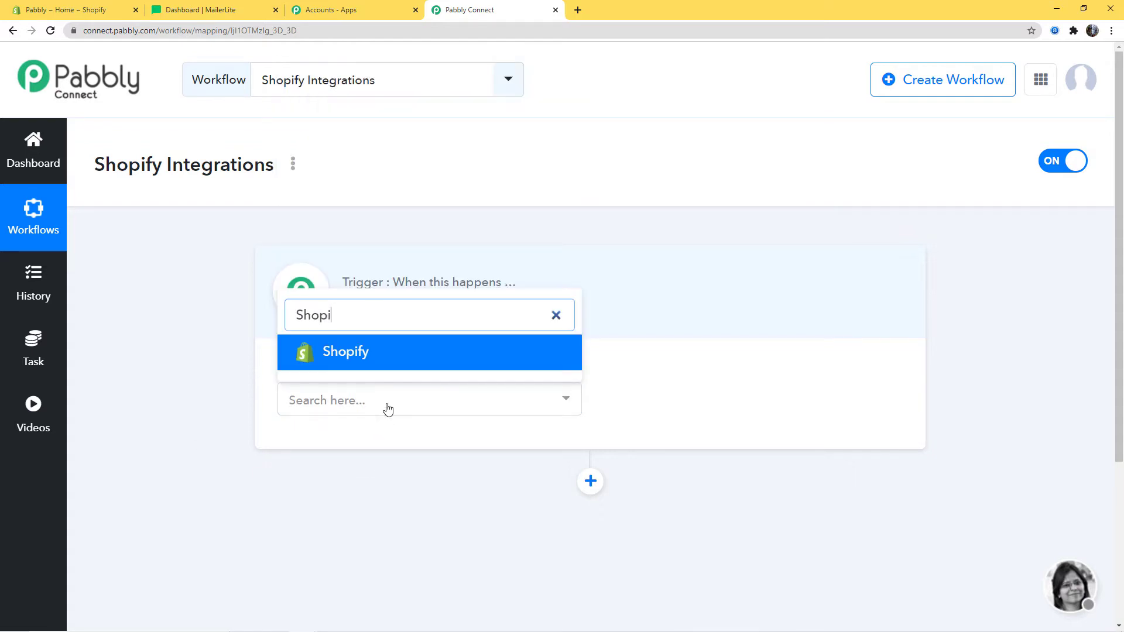
pyautogui.click(392, 368)
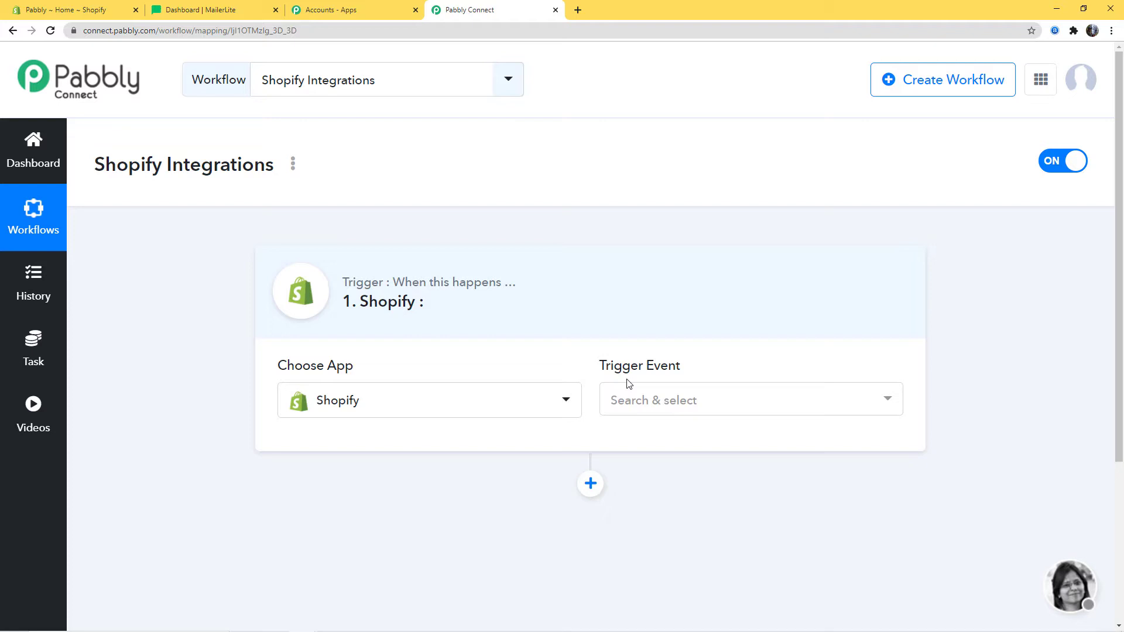
pyautogui.click(630, 402)
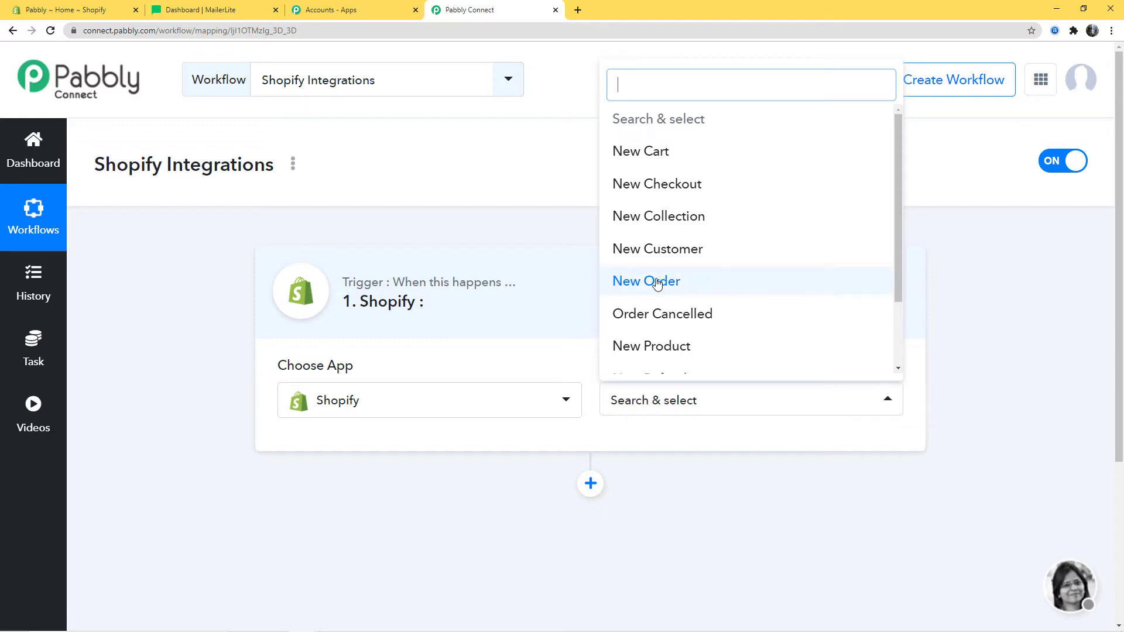
pyautogui.moveTo(898, 223)
pyautogui.mouseDown()
pyautogui.moveTo(896, 292)
pyautogui.moveTo(898, 234)
pyautogui.mouseUp()
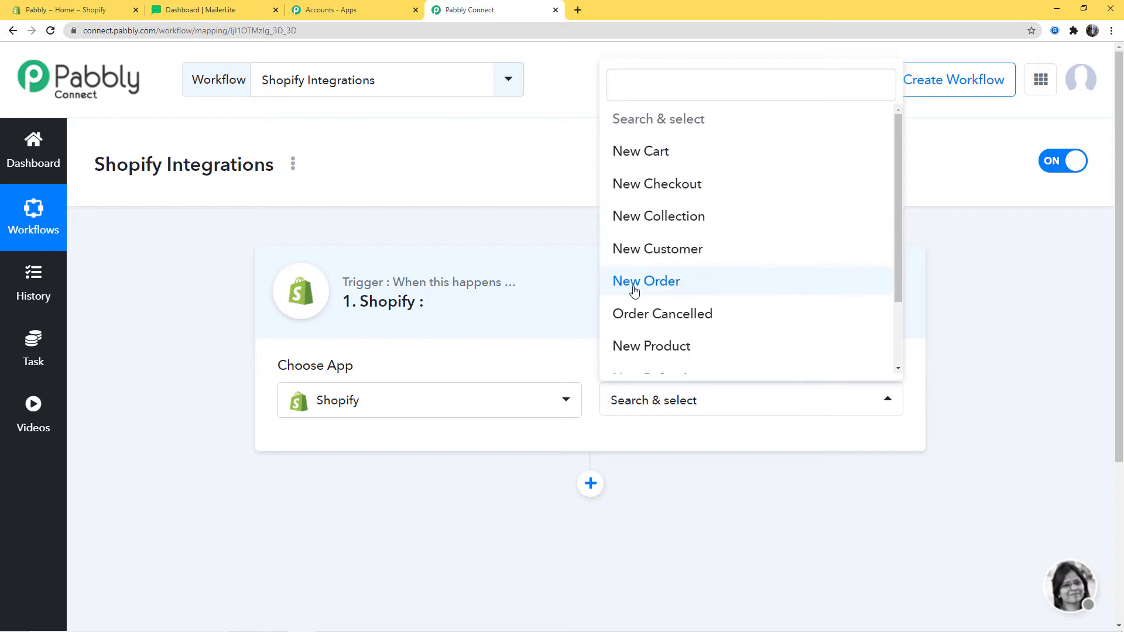
pyautogui.click(667, 284)
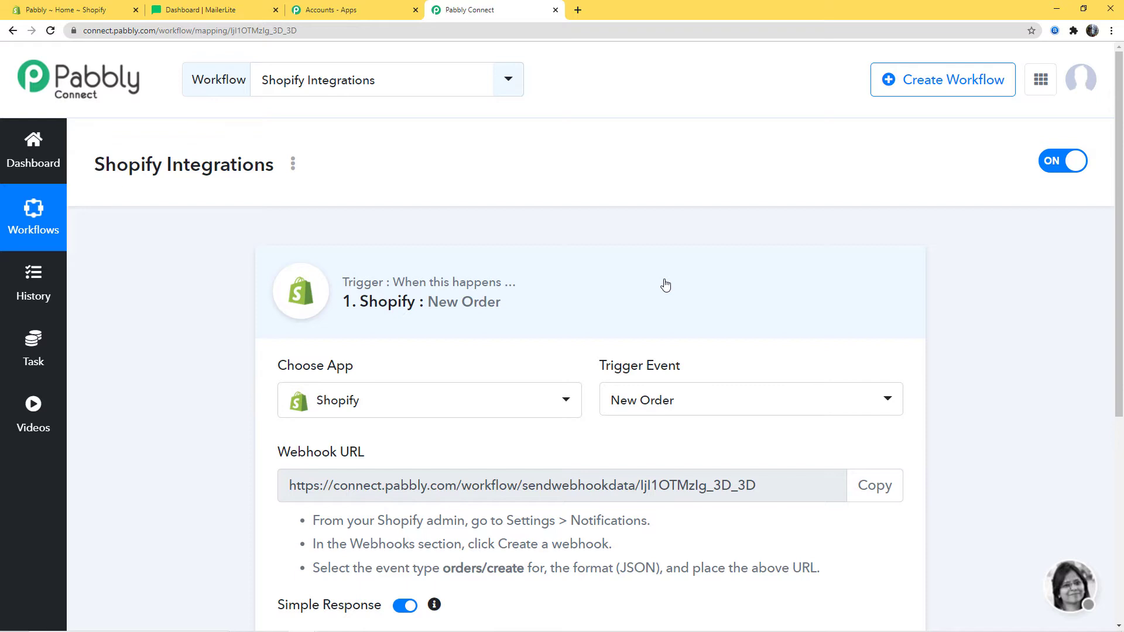
# Copy the New Order trigger's webhook URL, review the setup instructions, and go to the Shopify admin.
pyautogui.scroll(-3, 662, 284)
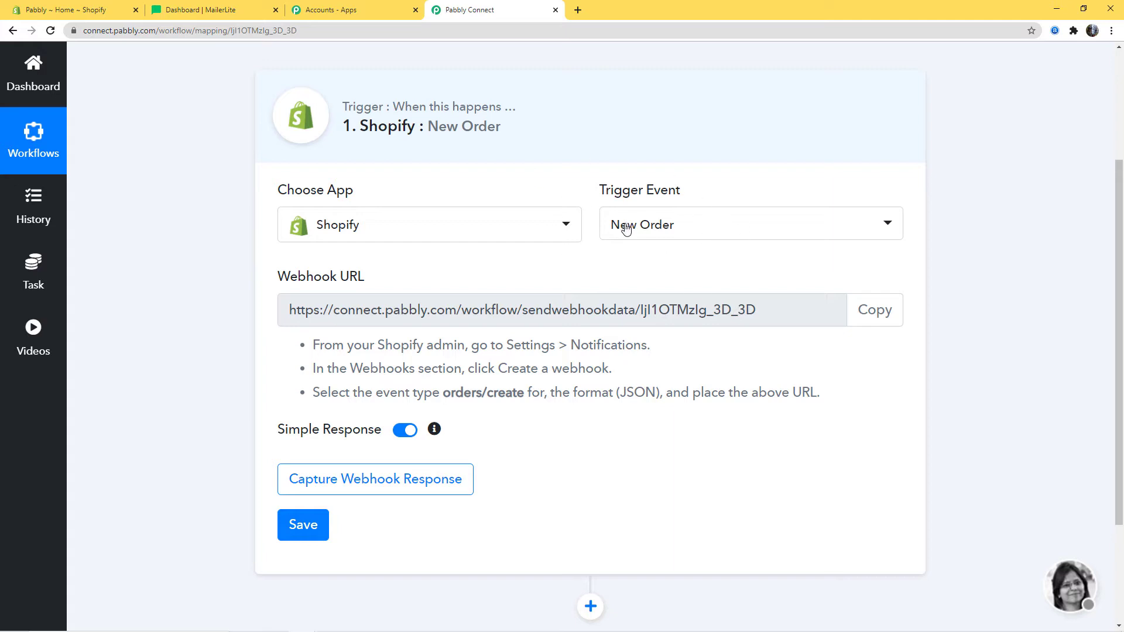
pyautogui.click(873, 317)
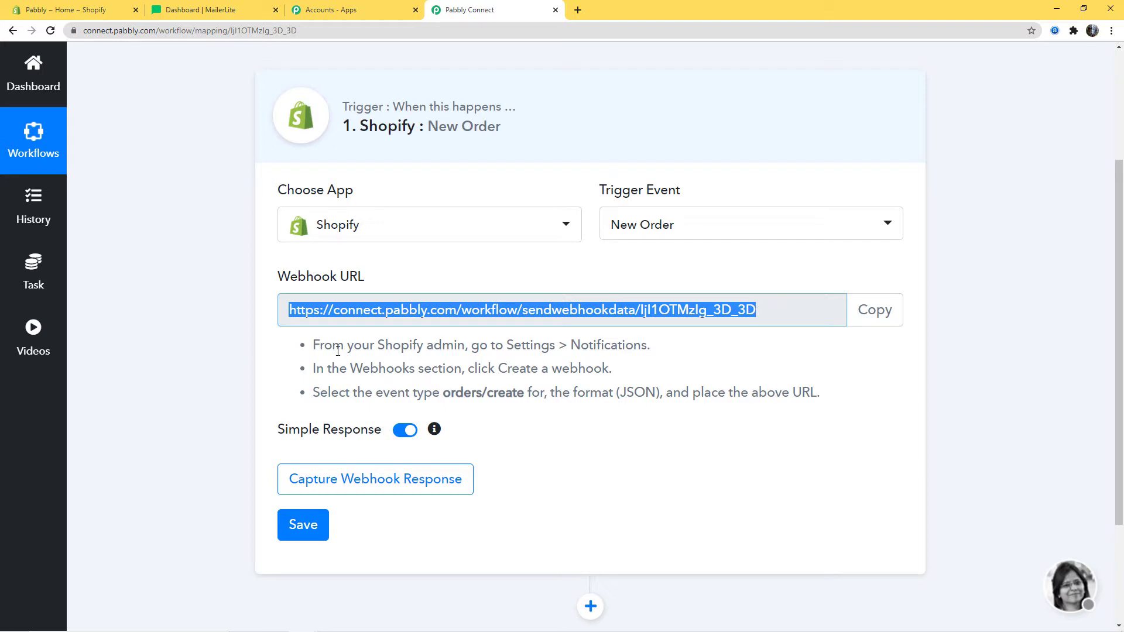
pyautogui.moveTo(314, 344); pyautogui.dragTo(896, 403)
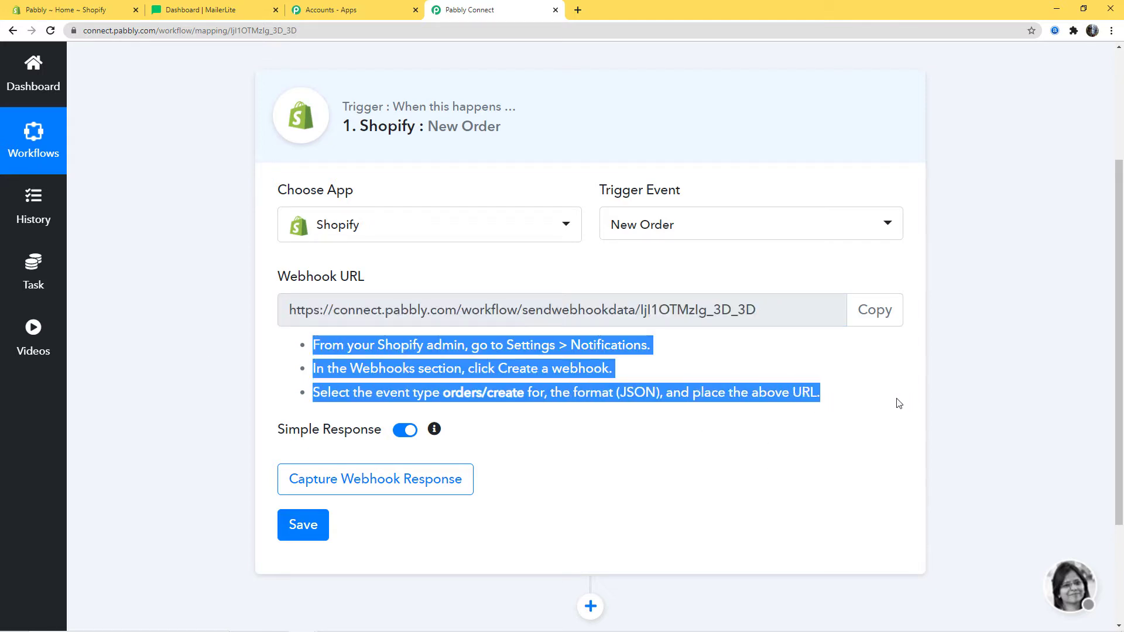
pyautogui.click(897, 403)
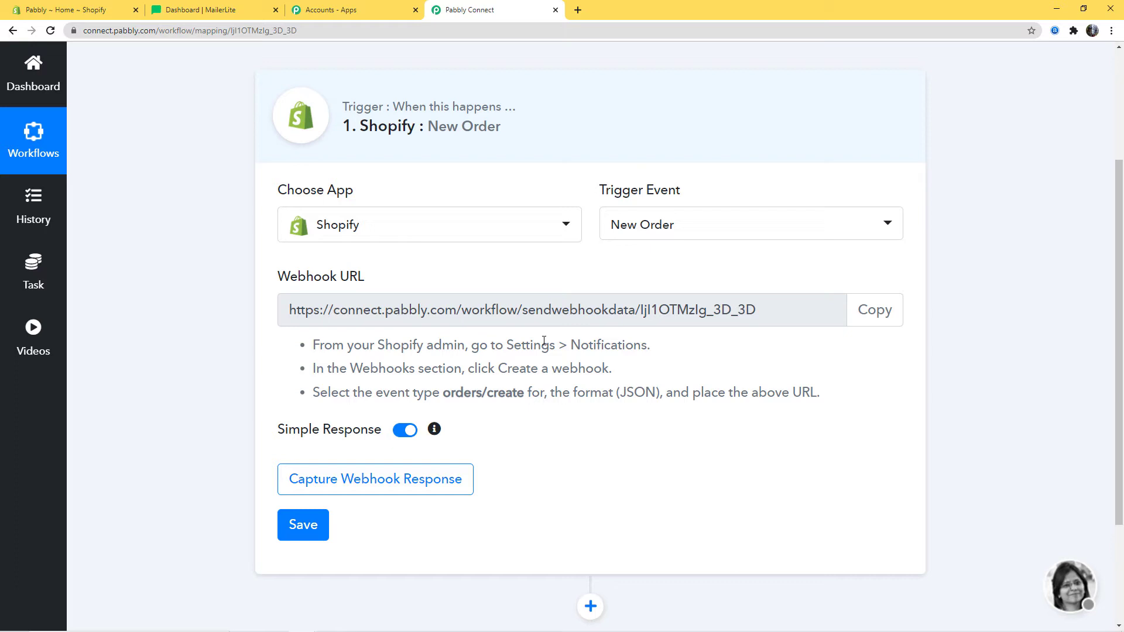
pyautogui.click(91, 12)
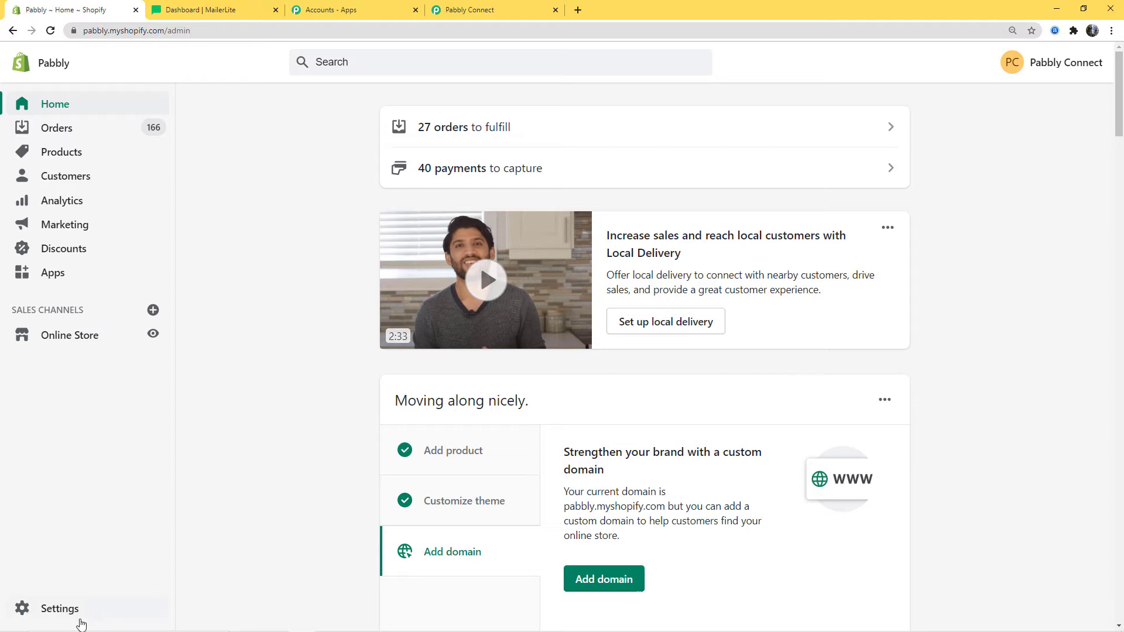
# In Shopify's Settings > Notifications, start a new webhook from the Webhooks section.
pyautogui.click(61, 609)
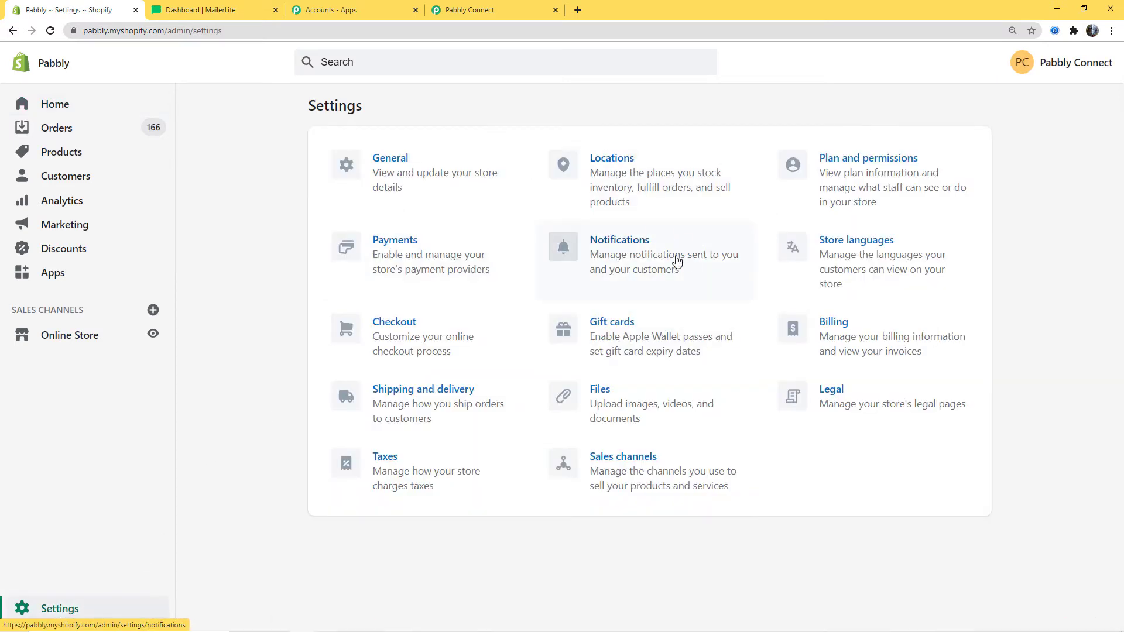
pyautogui.click(629, 248)
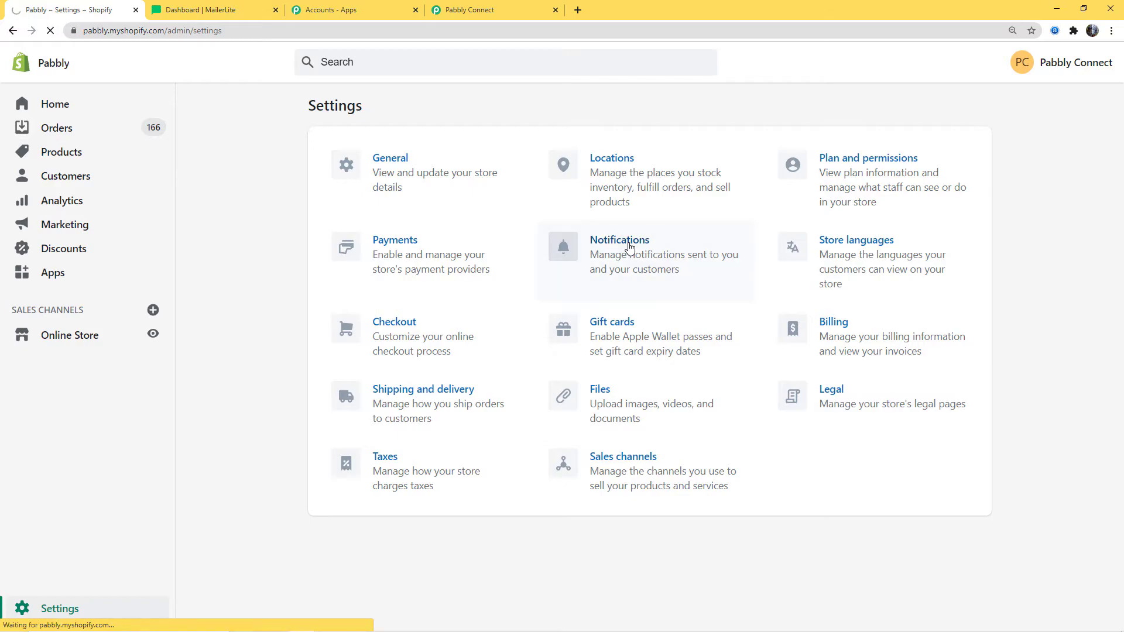
pyautogui.scroll(-15, 419, 376)
pyautogui.scroll(-10, 419, 376)
pyautogui.scroll(-5, 409, 396)
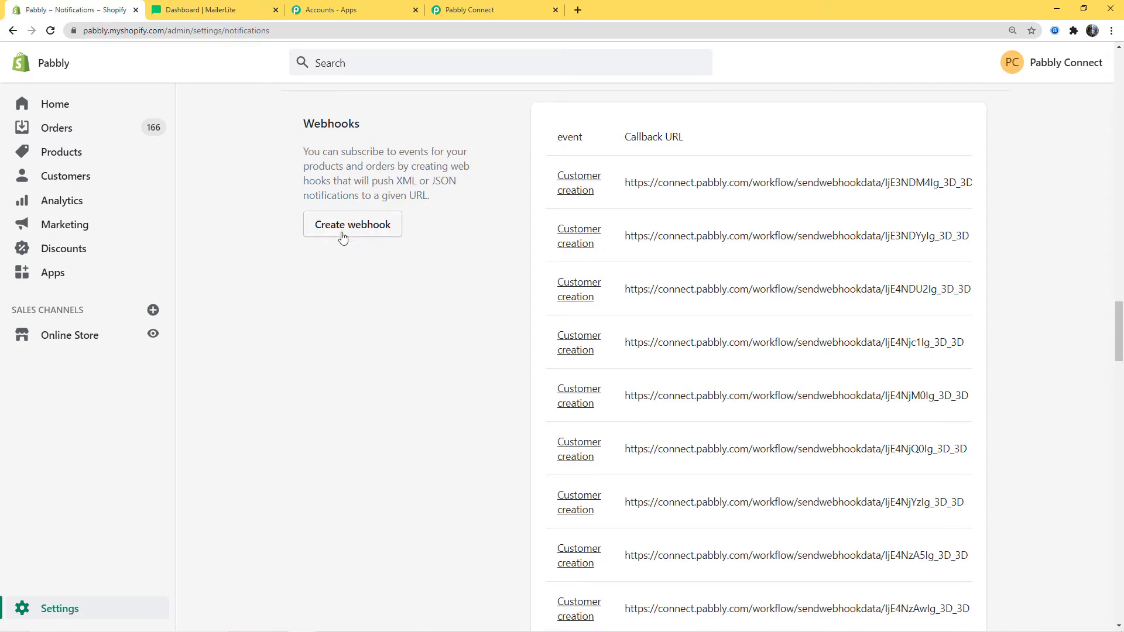
pyautogui.click(367, 233)
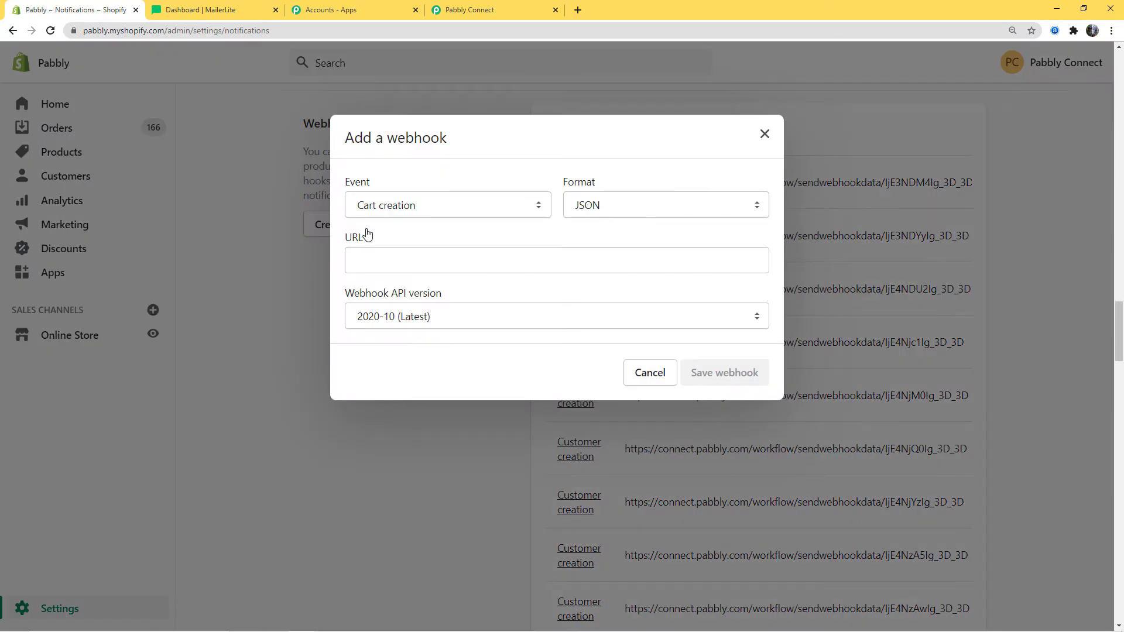
# Set the webhook event to Order creation and place the cursor in the URL field.
pyautogui.click(480, 213)
pyautogui.press('o')
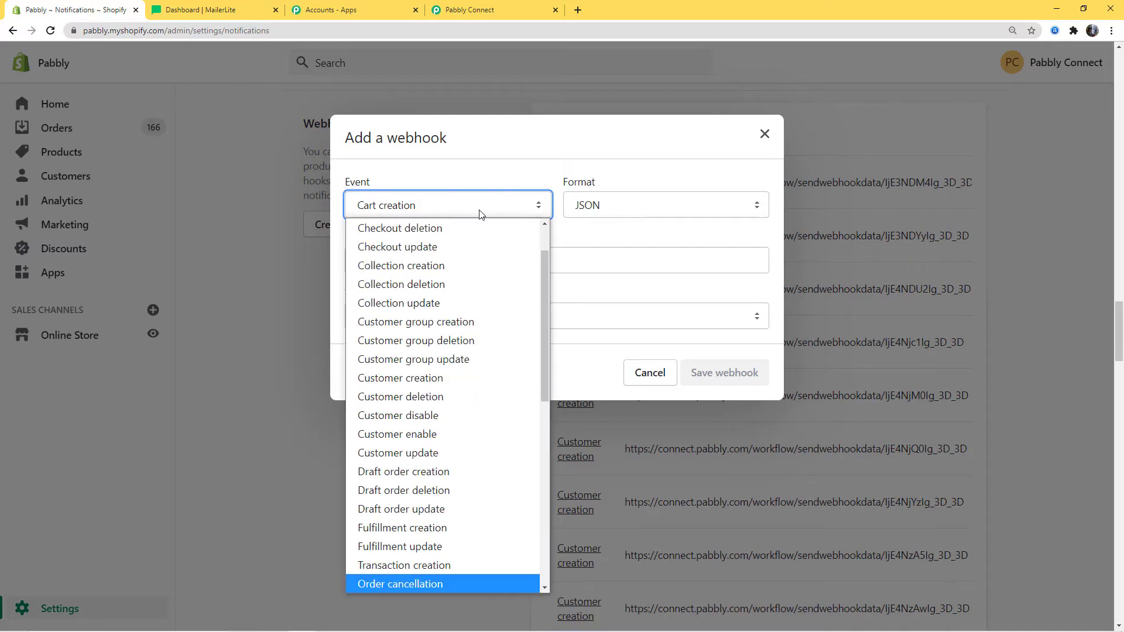
pyautogui.scroll(1, 409, 322)
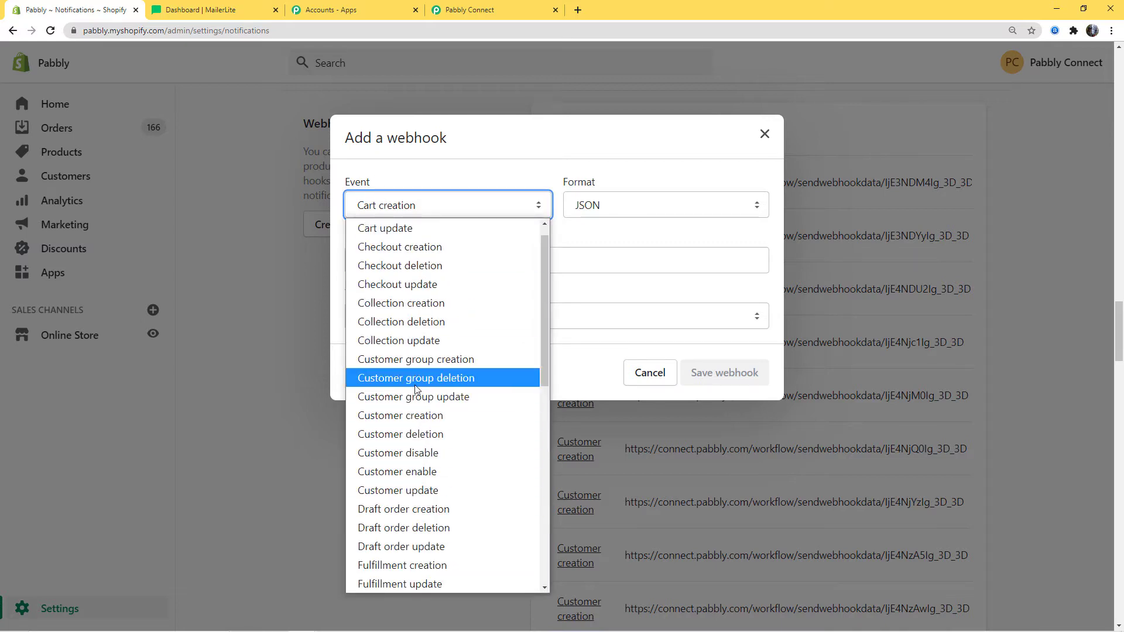
pyautogui.scroll(-6, 415, 388)
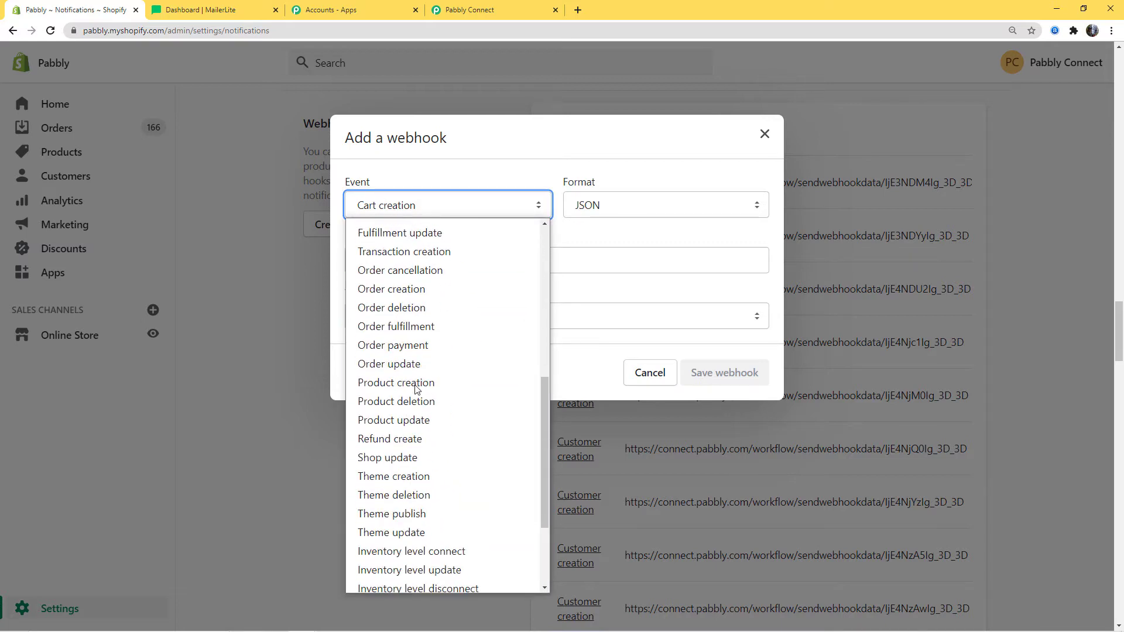
pyautogui.click(392, 290)
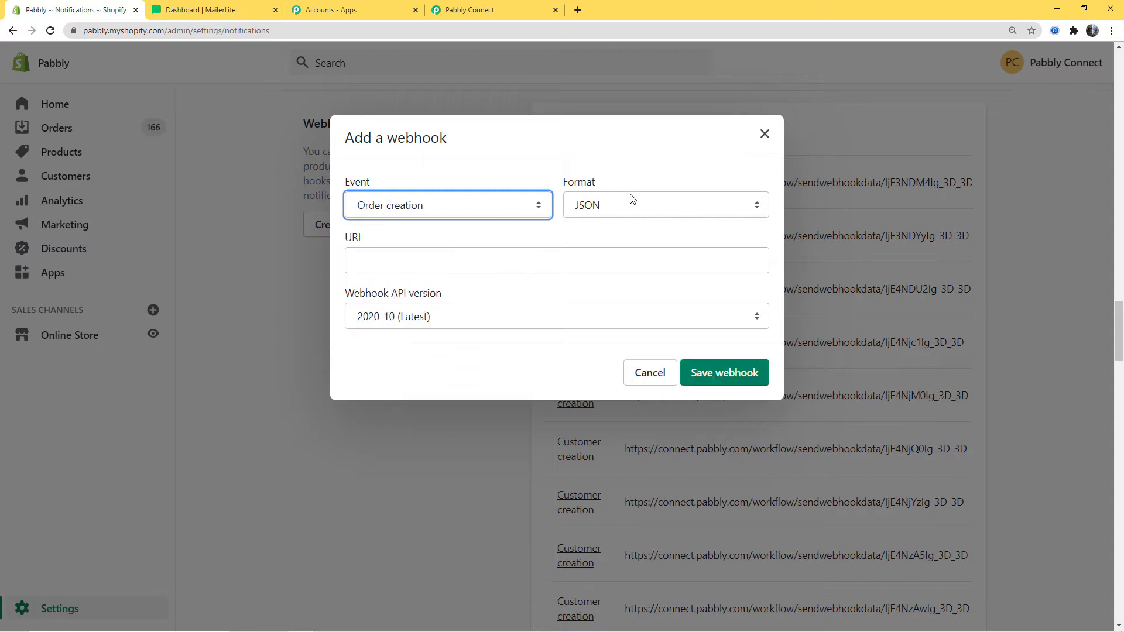
pyautogui.click(442, 263)
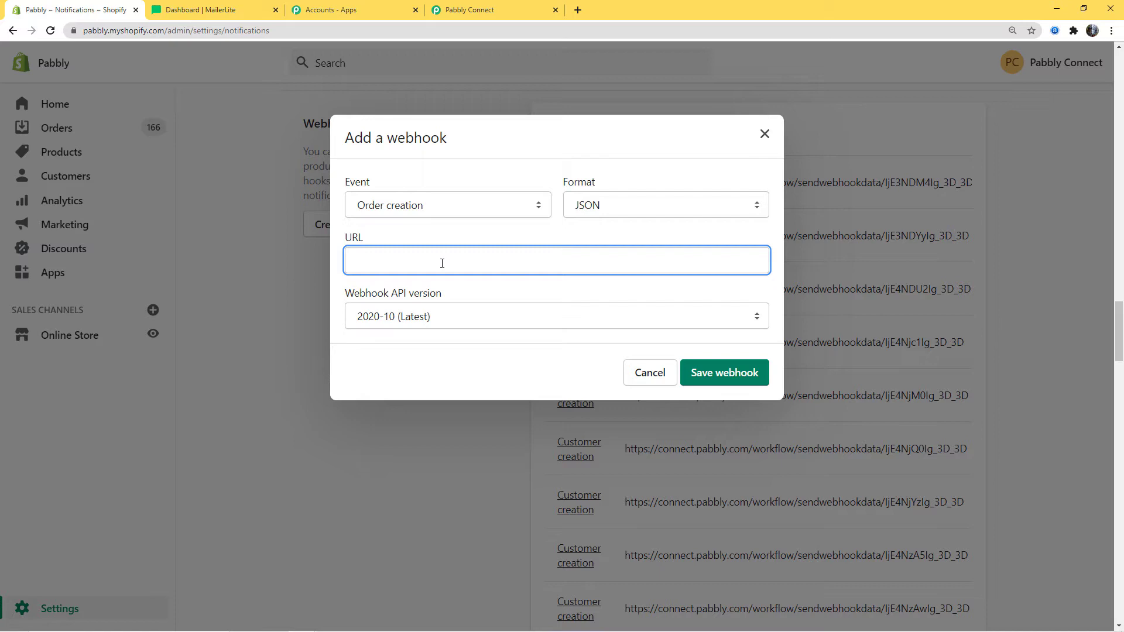
# Paste the Pabbly webhook URL into Shopify's webhook form, save it, and return to Pabbly Connect.
pyautogui.click(488, 14)
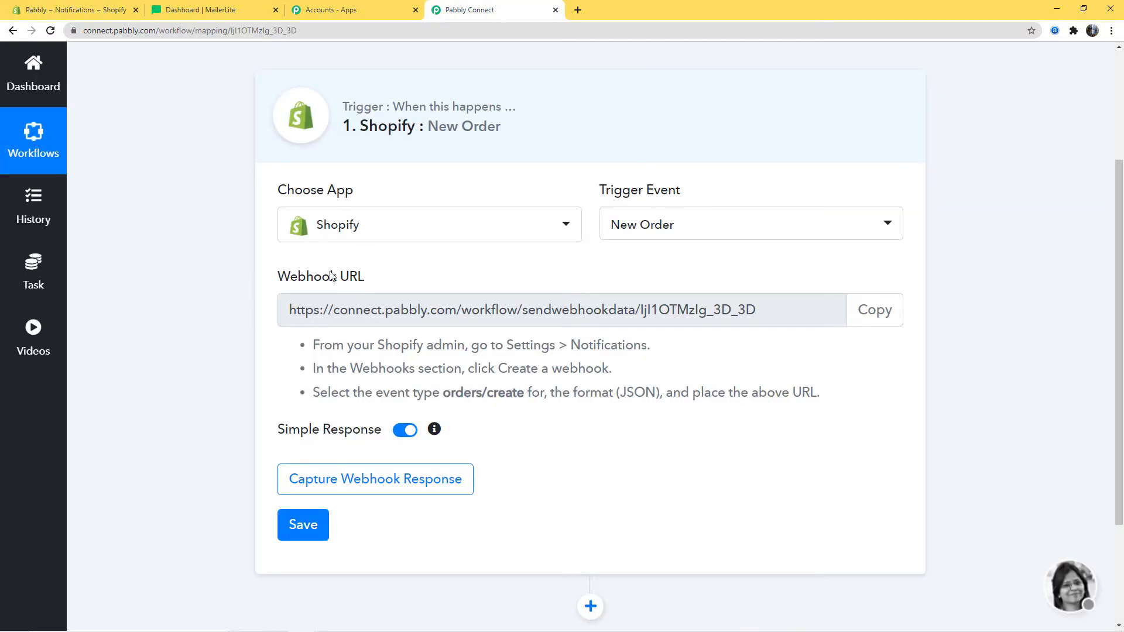
pyautogui.click(875, 309)
pyautogui.click(94, 12)
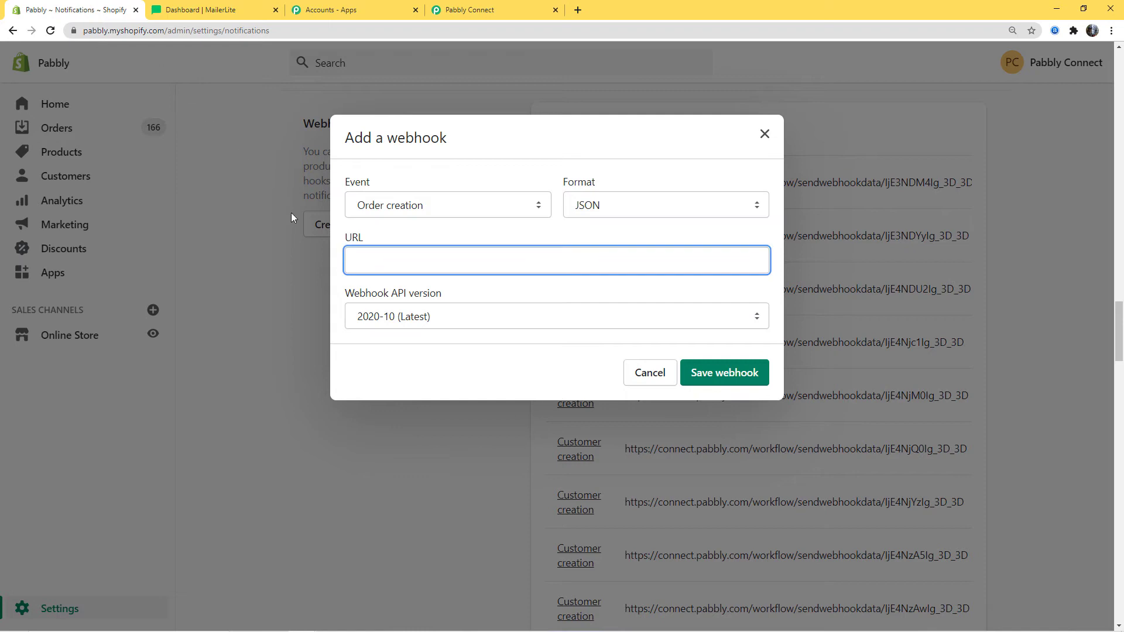
pyautogui.hotkey('ctrl', 'v')
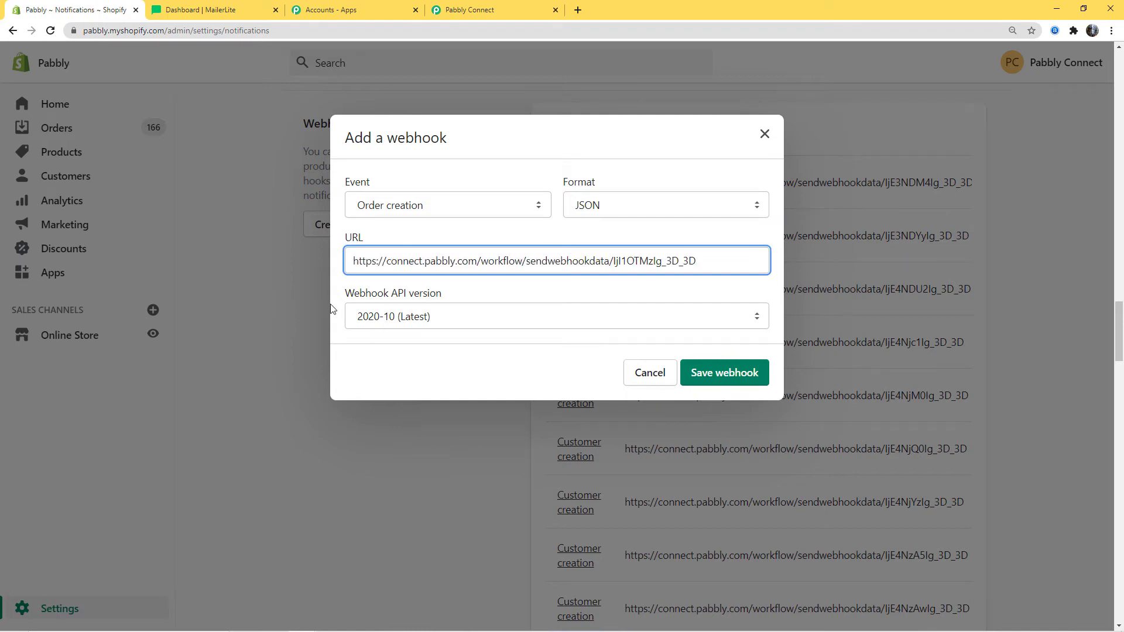
pyautogui.click(764, 380)
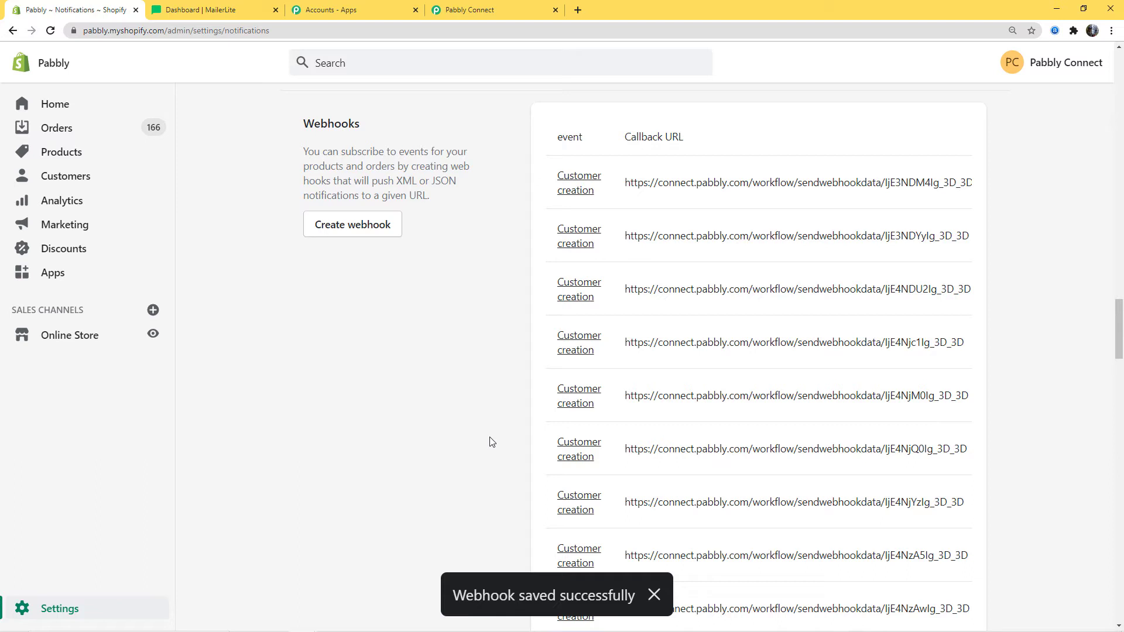
pyautogui.click(502, 10)
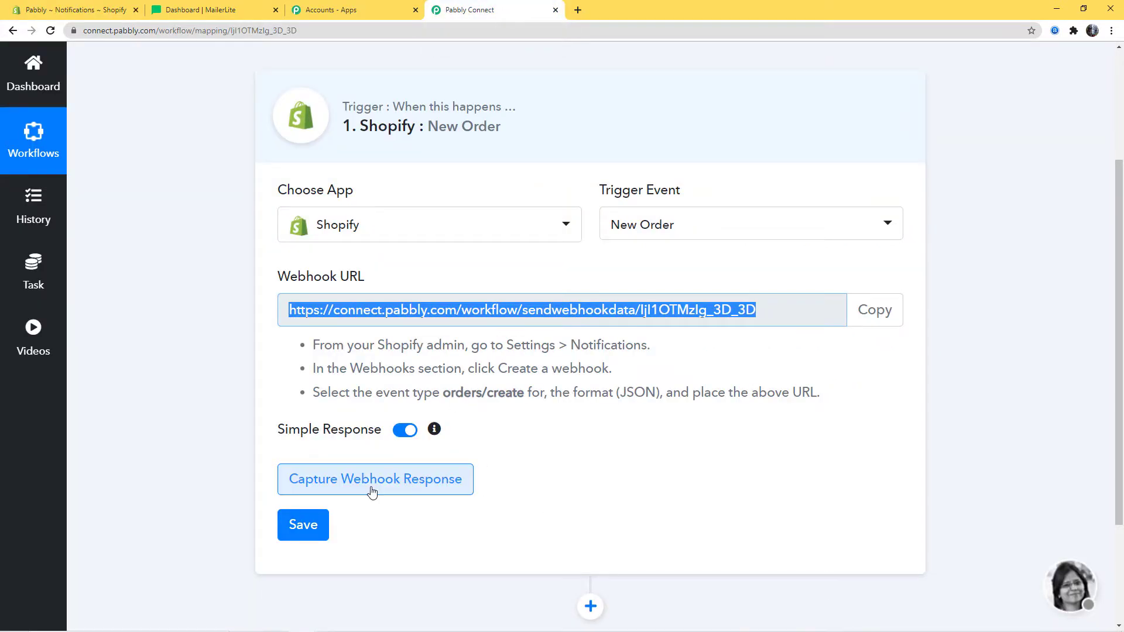
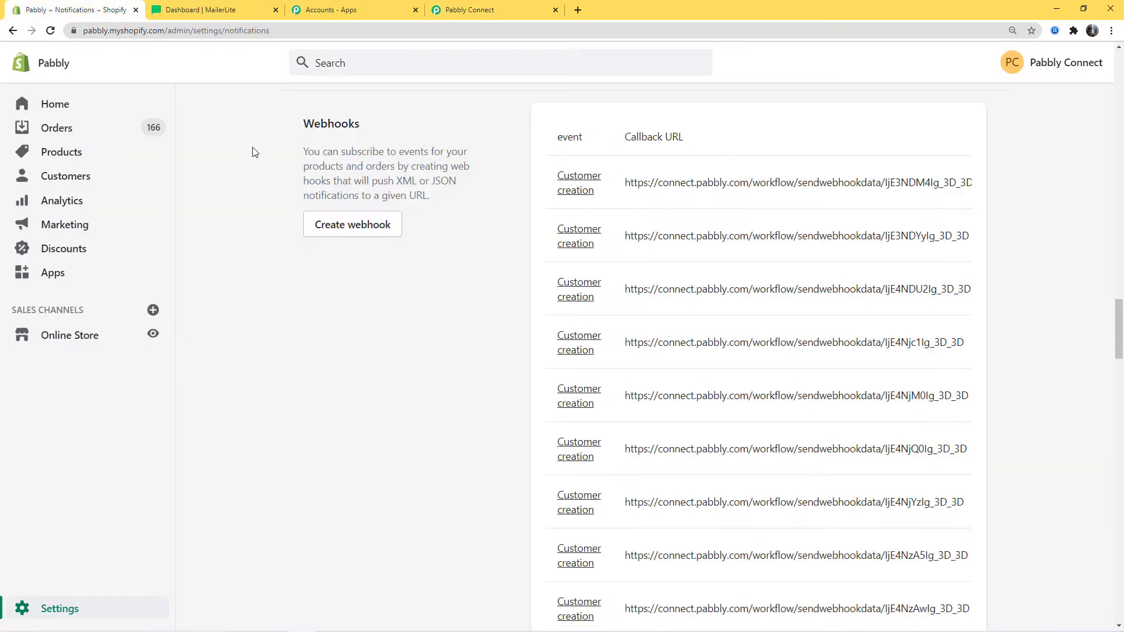
# Open the Shopify online storefront in a new browser tab.
pyautogui.rightClick(125, 339)
pyautogui.click(153, 345)
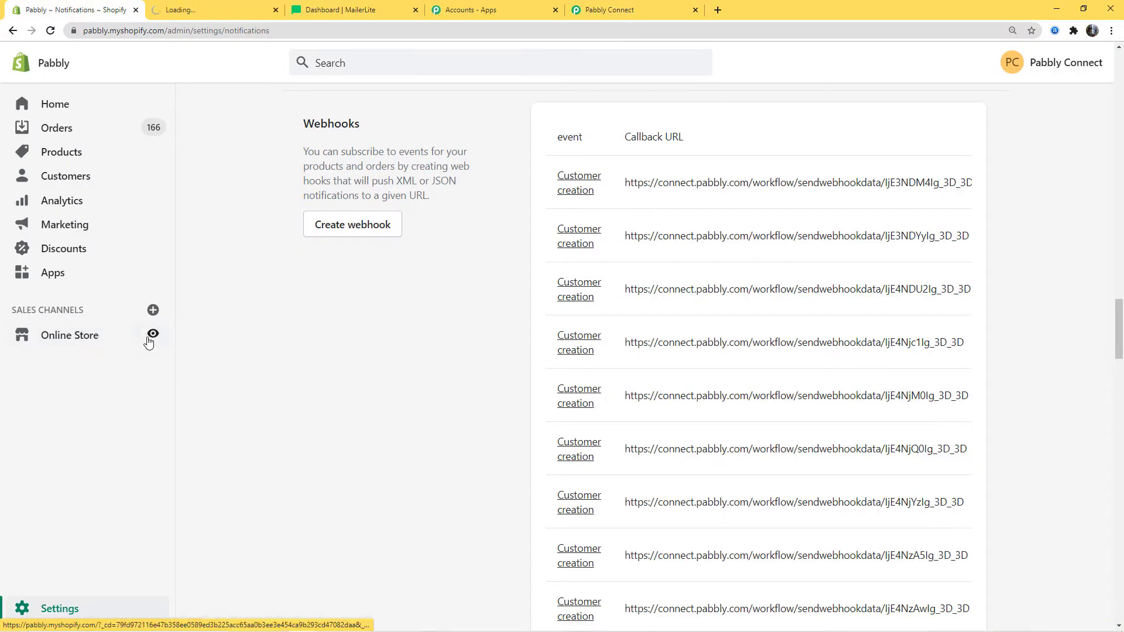
pyautogui.hotkey('ctrl', 'Tab')
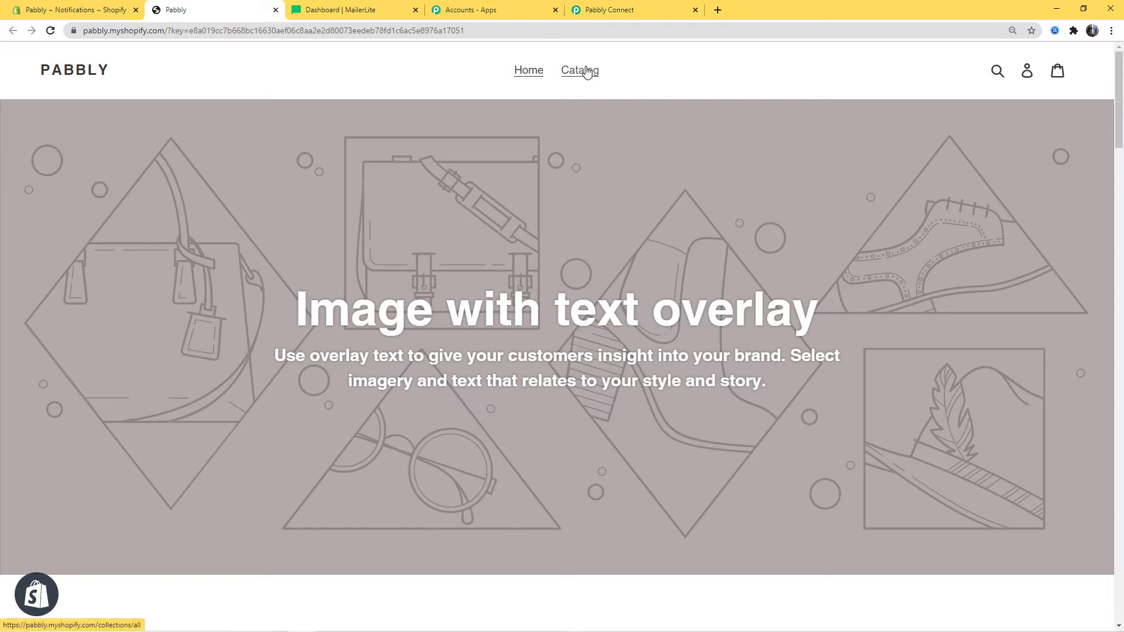
# From the catalog, buy the Canon EOS 1500D 24.1MP camera now to start checkout.
pyautogui.click(585, 71)
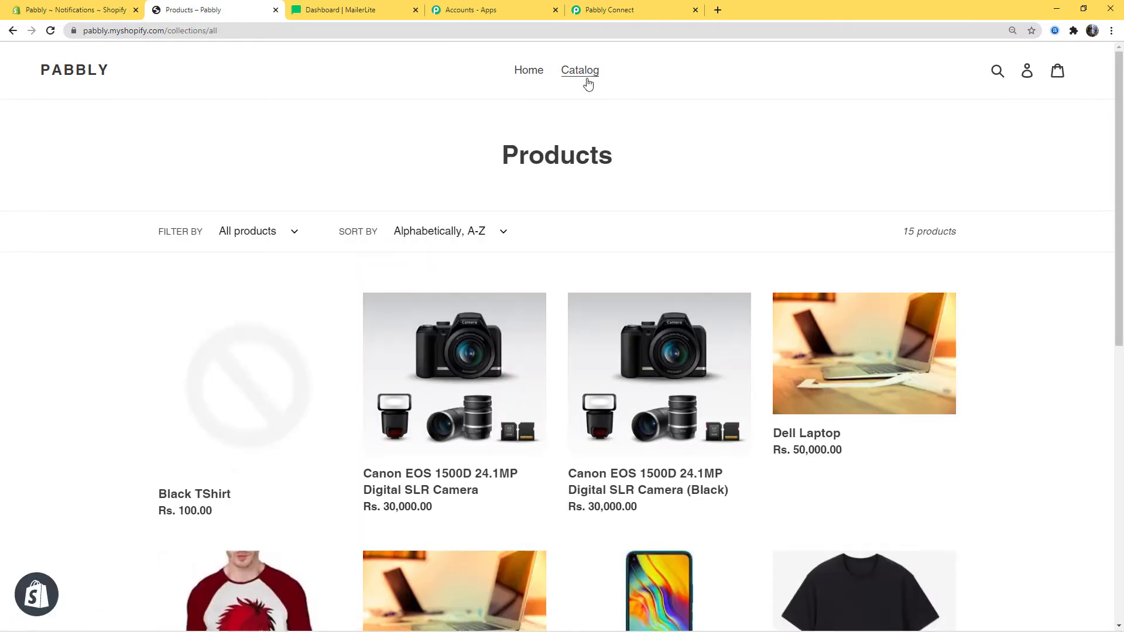
pyautogui.scroll(-1, 629, 508)
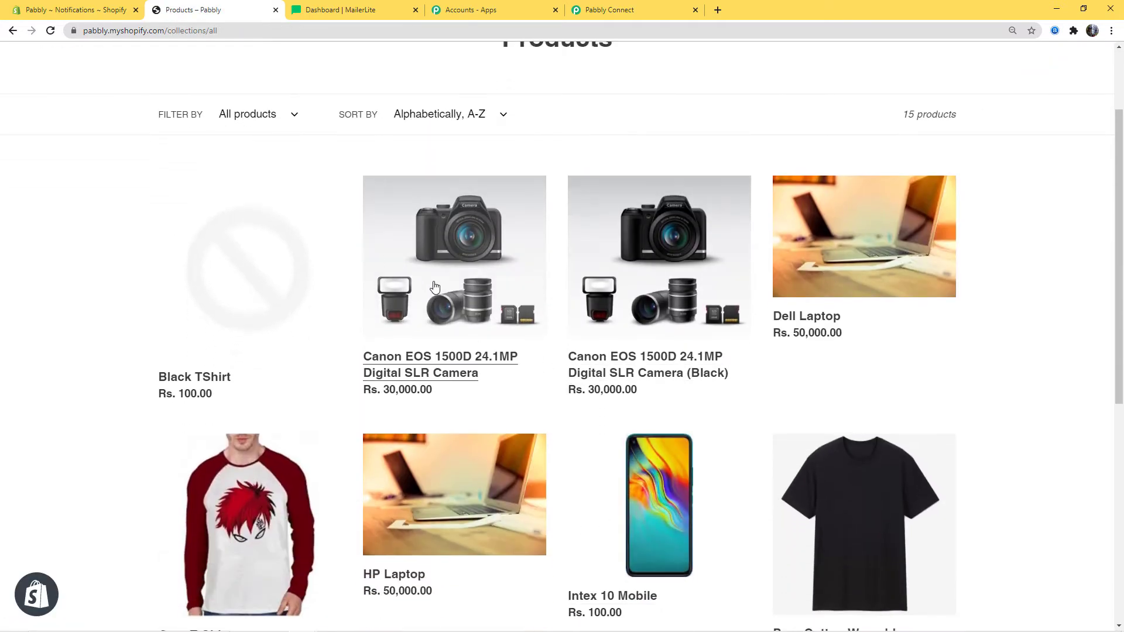
pyautogui.click(434, 287)
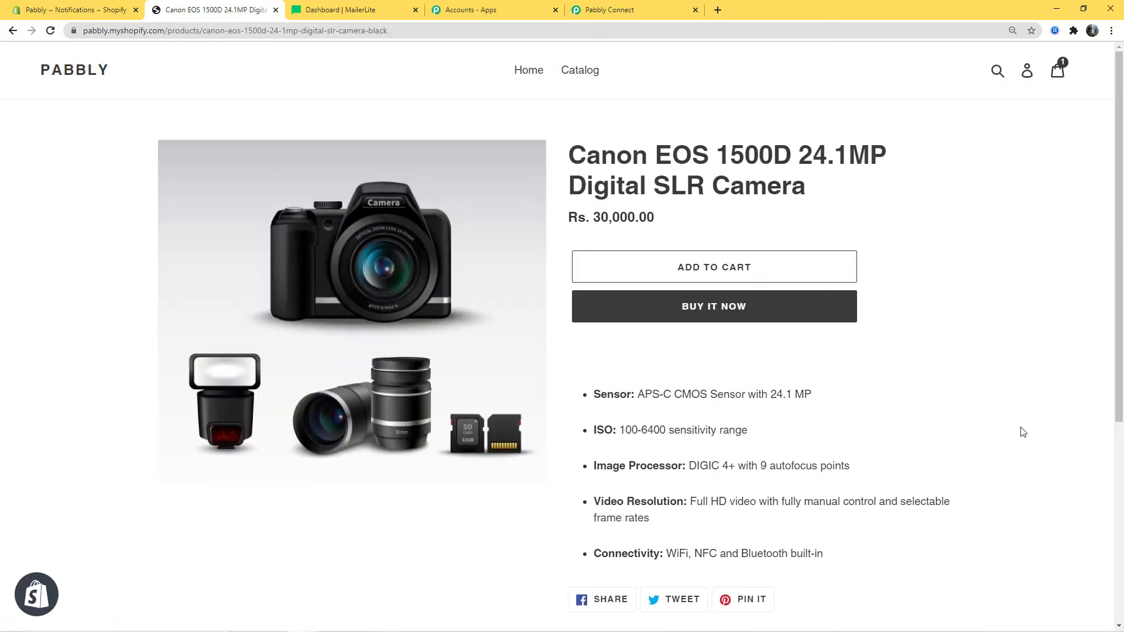
pyautogui.click(772, 307)
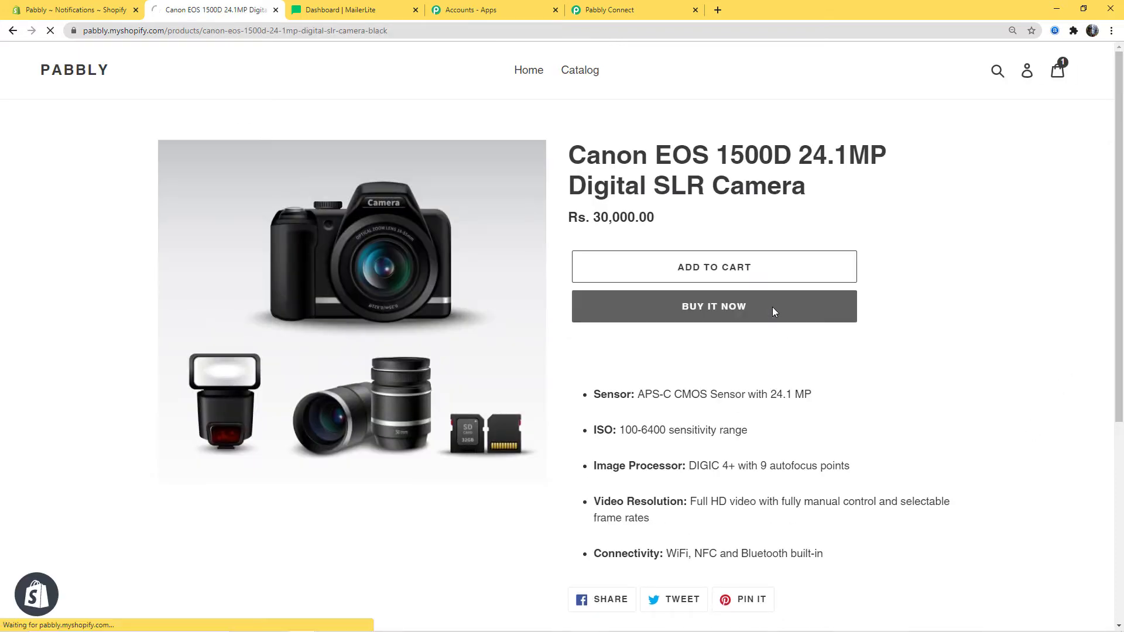
pyautogui.click(184, 199)
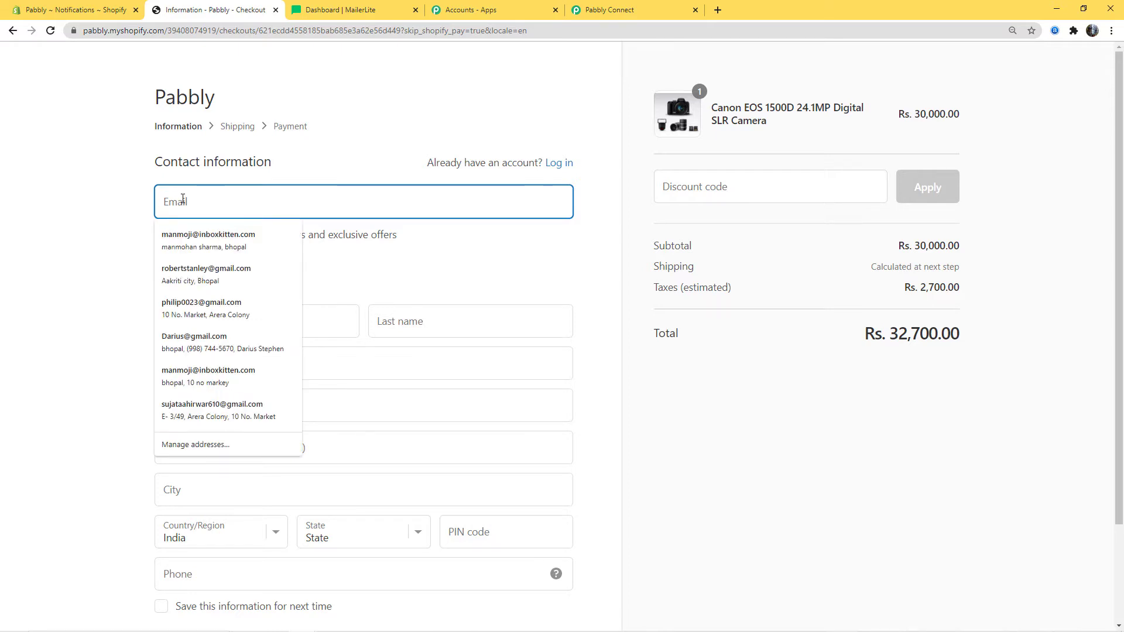
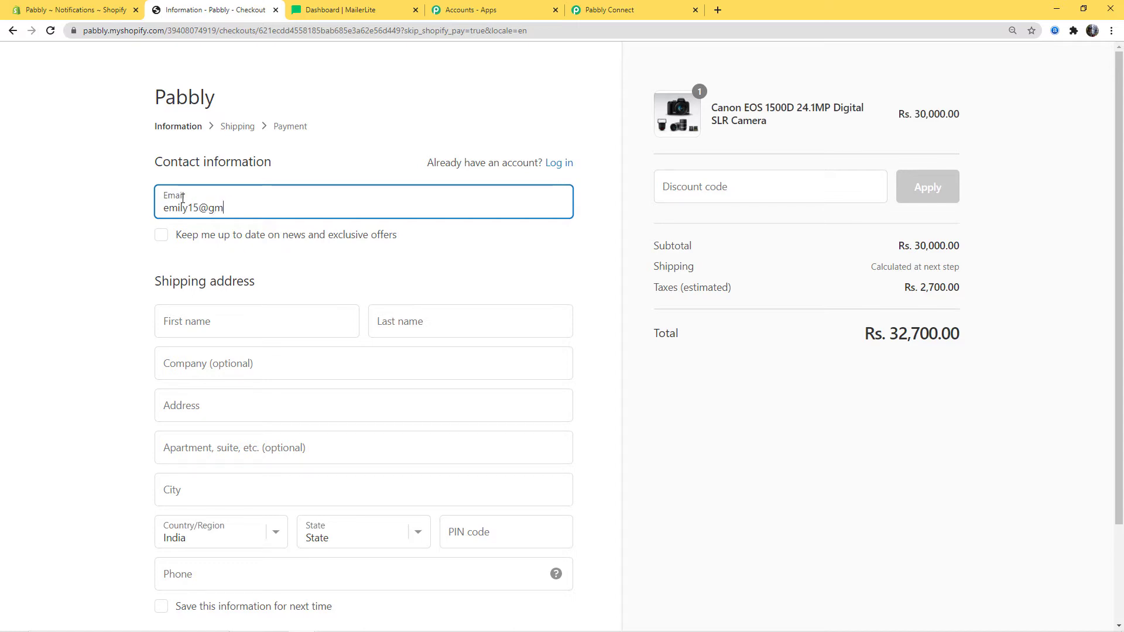
# Enter the customer's email, first name, last name and company name.
pyautogui.click(196, 316)
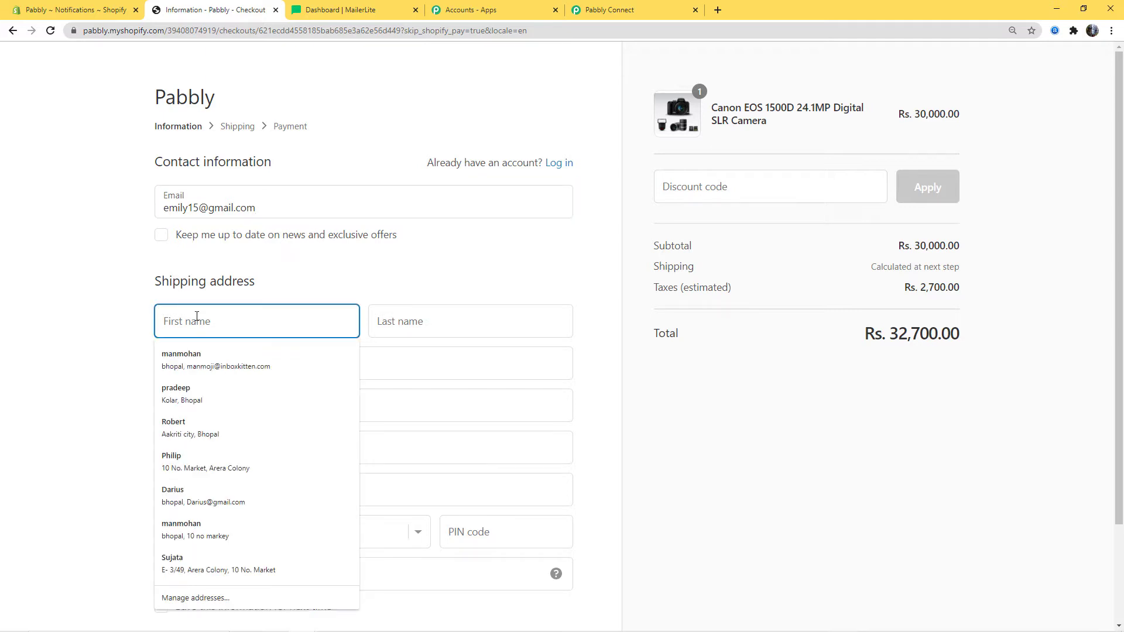
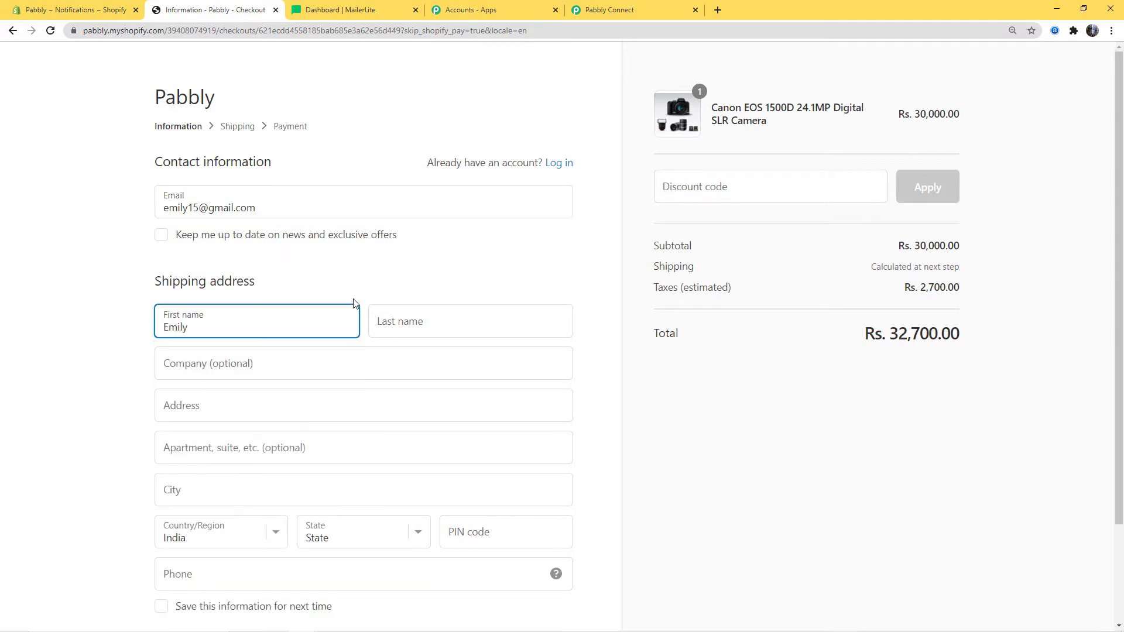
pyautogui.click(409, 324)
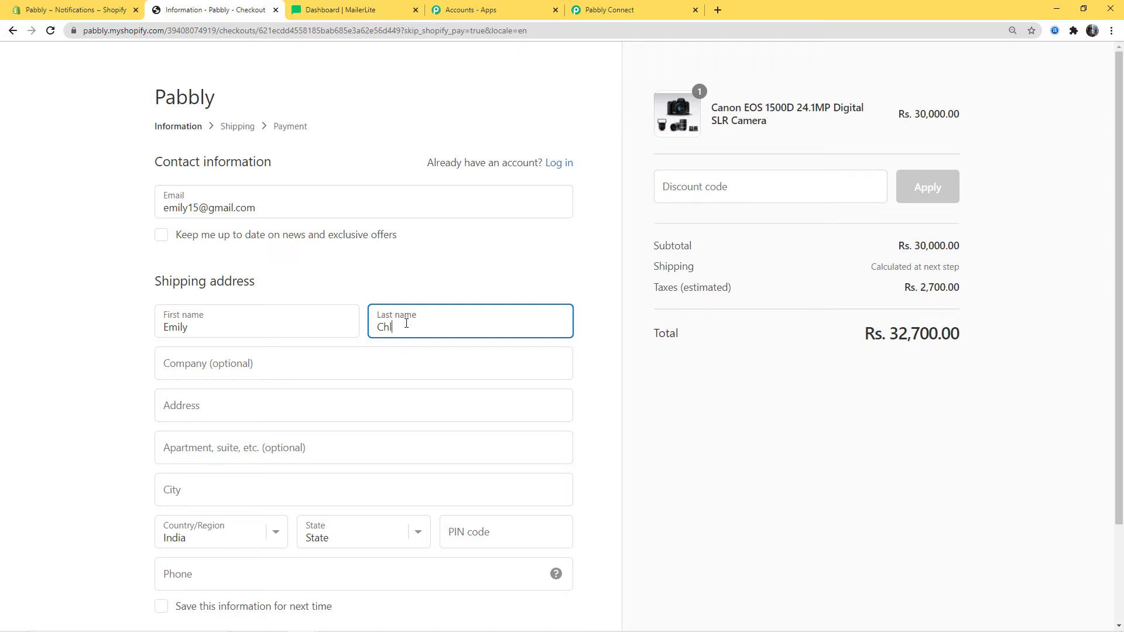
pyautogui.click(256, 359)
pyautogui.write('tvs')
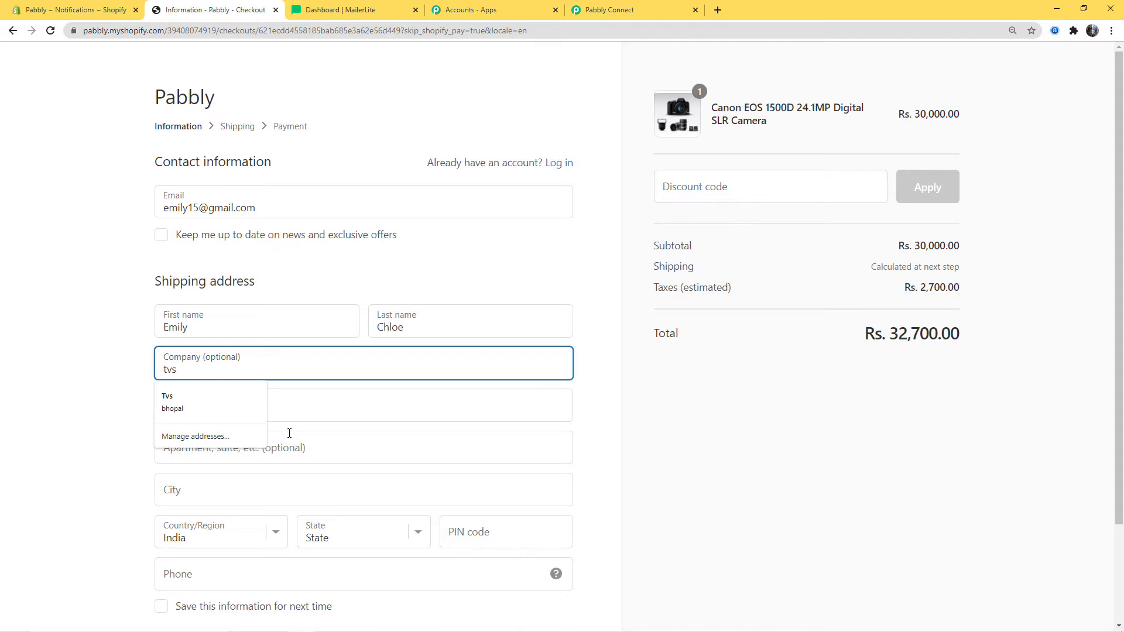
# Fill in the customer's street address, city, state, PIN code and phone, then continue to shipping.
pyautogui.click(300, 415)
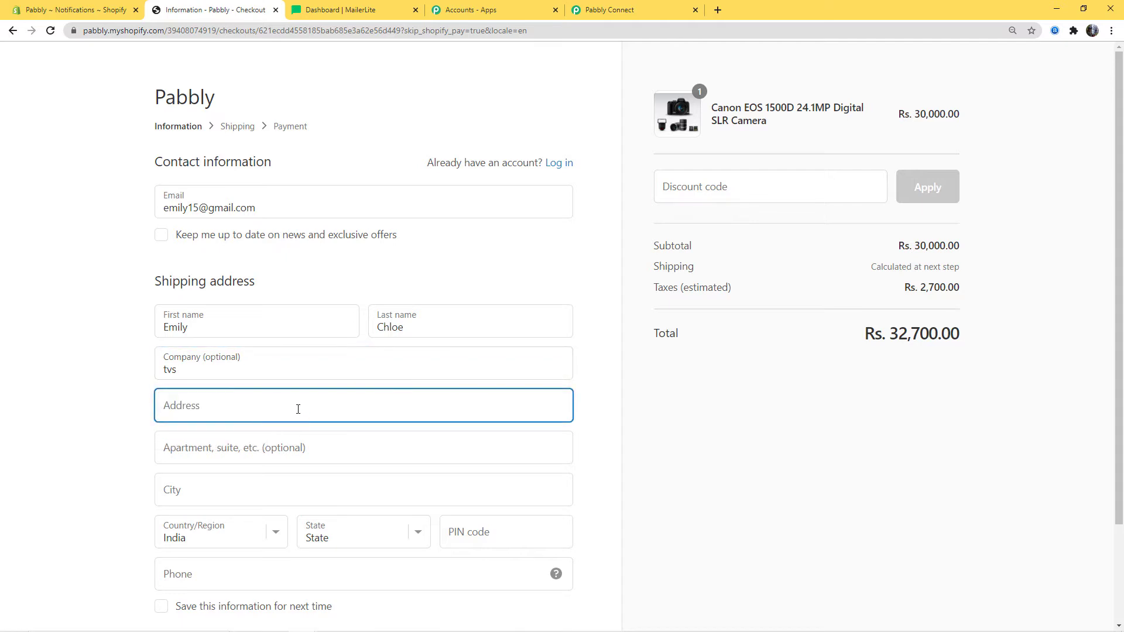
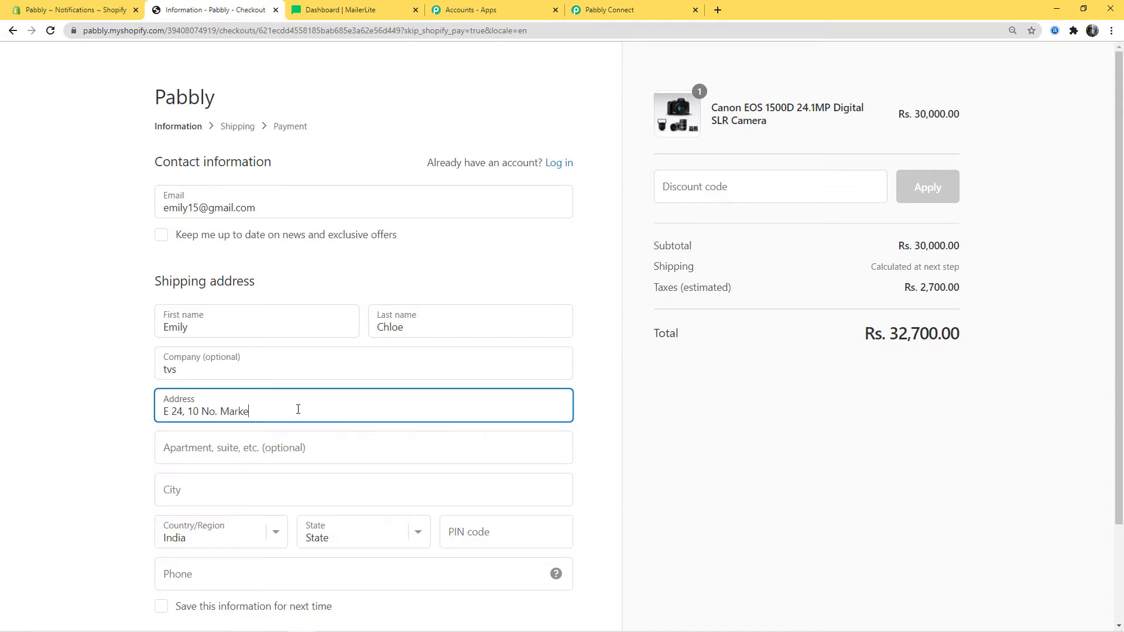
pyautogui.click(233, 489)
pyautogui.write('B')
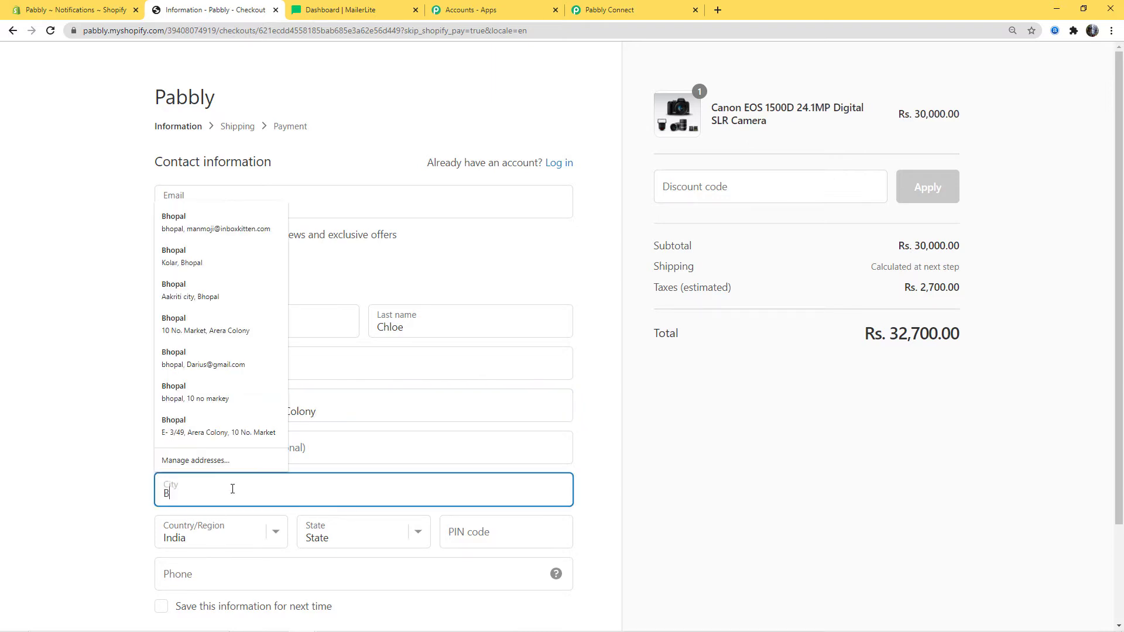
pyautogui.write('hopal')
pyautogui.click(421, 537)
pyautogui.press('m')
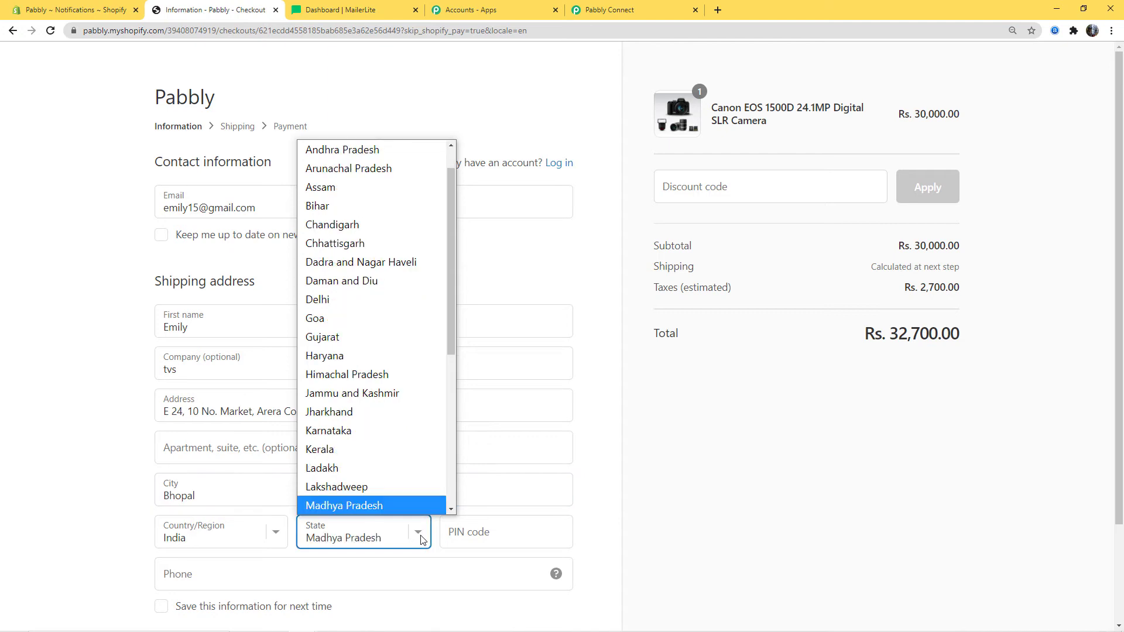
pyautogui.click(393, 509)
pyautogui.click(466, 531)
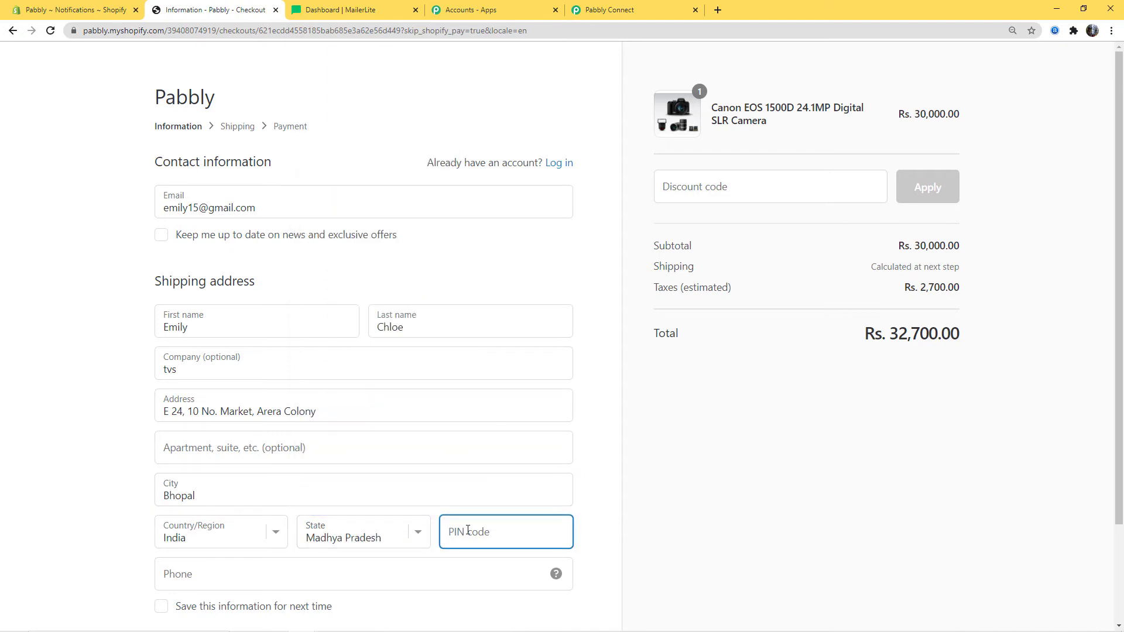
pyautogui.write('462016')
pyautogui.click(396, 568)
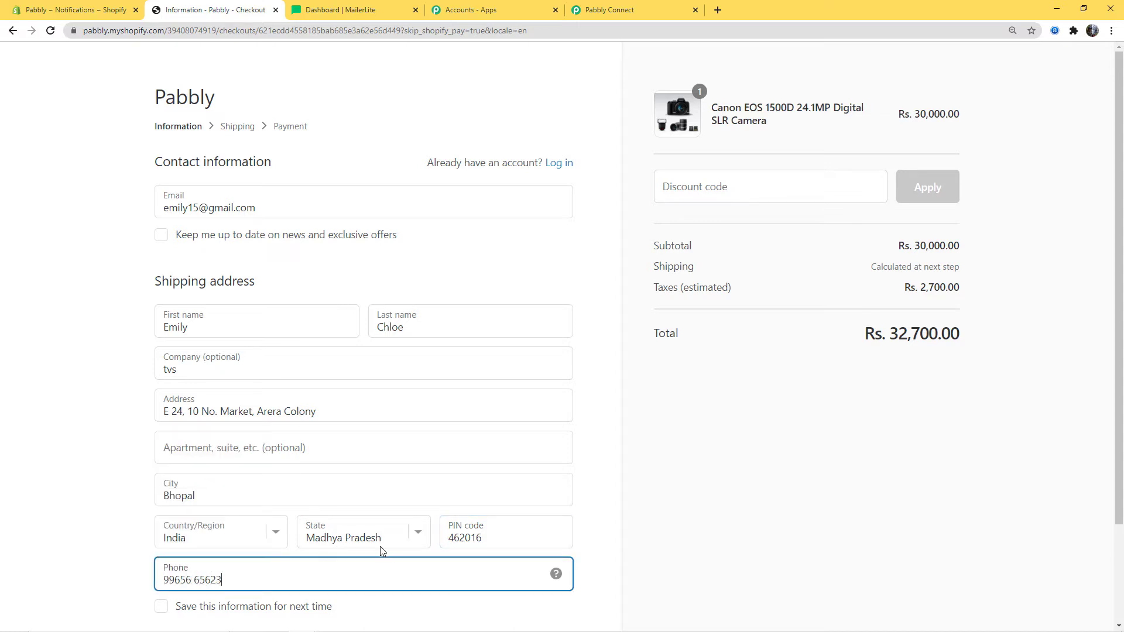
pyautogui.scroll(-2, 787, 476)
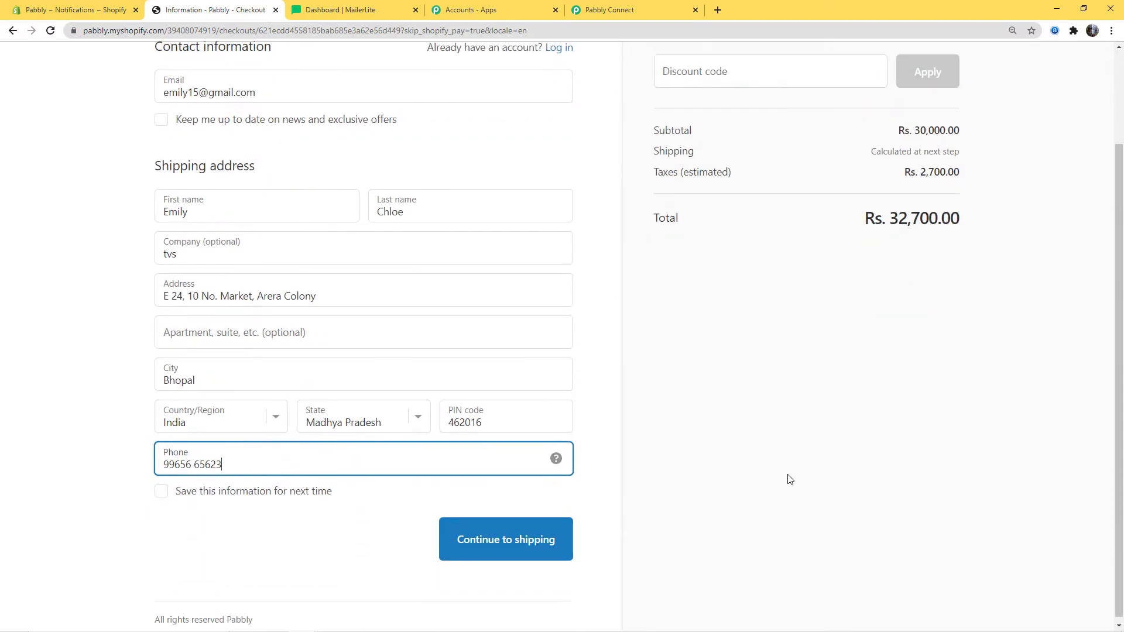
pyautogui.click(509, 536)
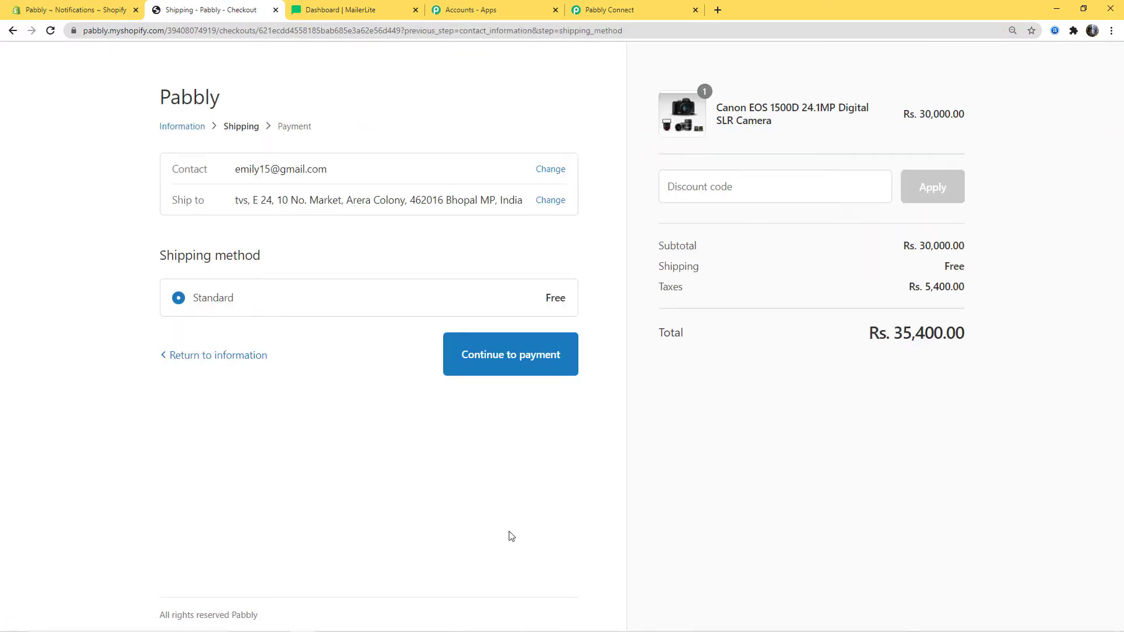
# Continue to payment and enter the Bogus Gateway test card details.
pyautogui.click(488, 362)
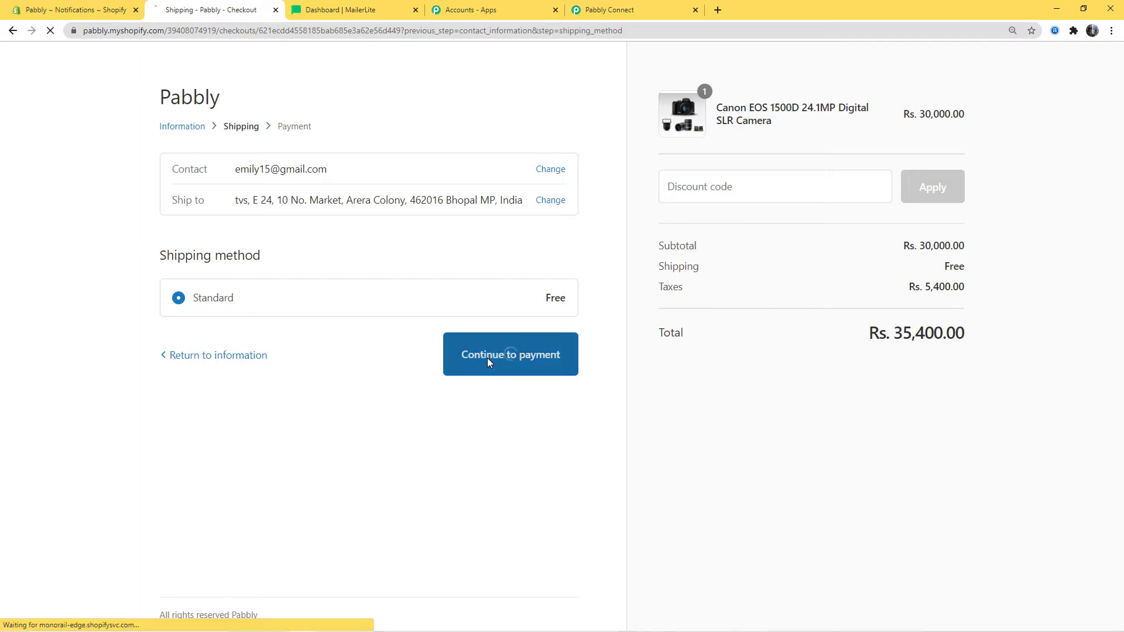
pyautogui.scroll(3, 627, 332)
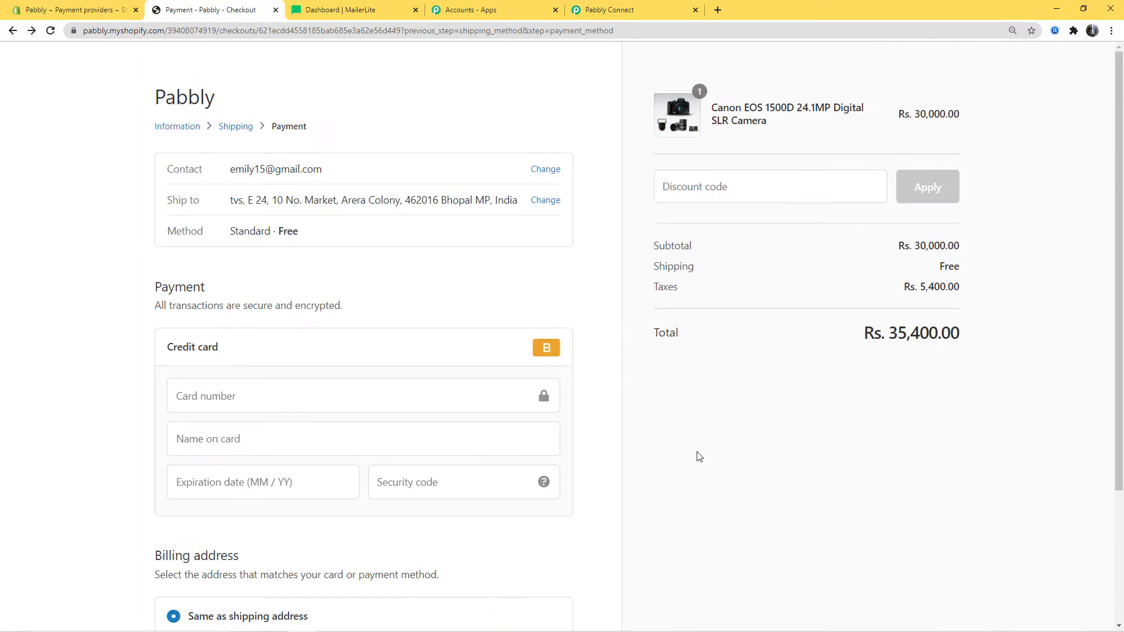
pyautogui.click(211, 399)
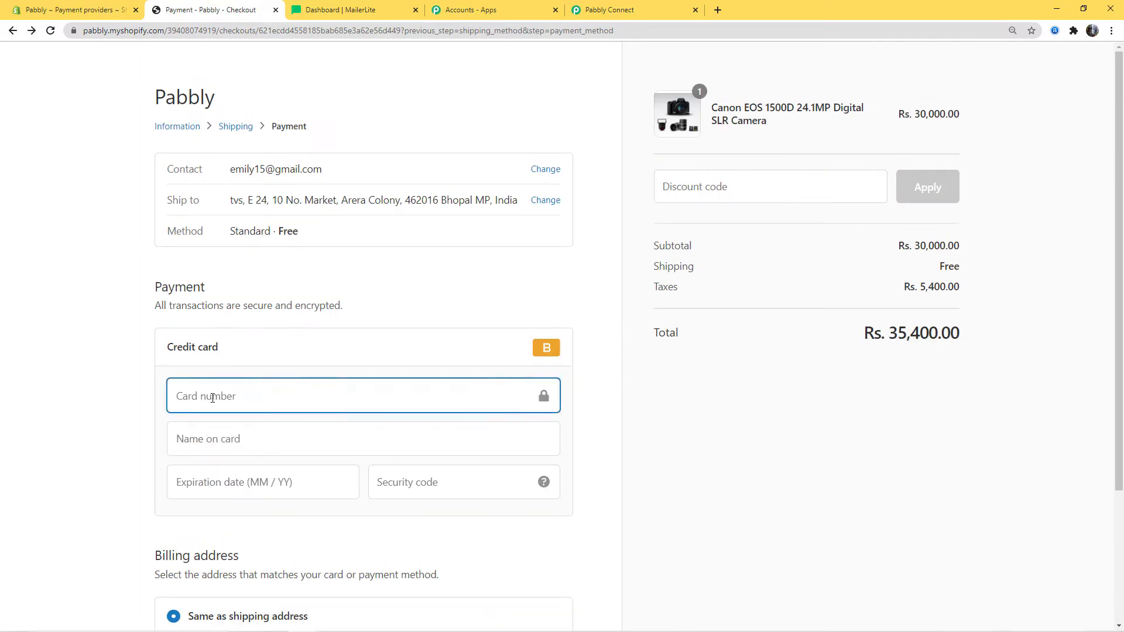
pyautogui.write('1')
pyautogui.click(249, 440)
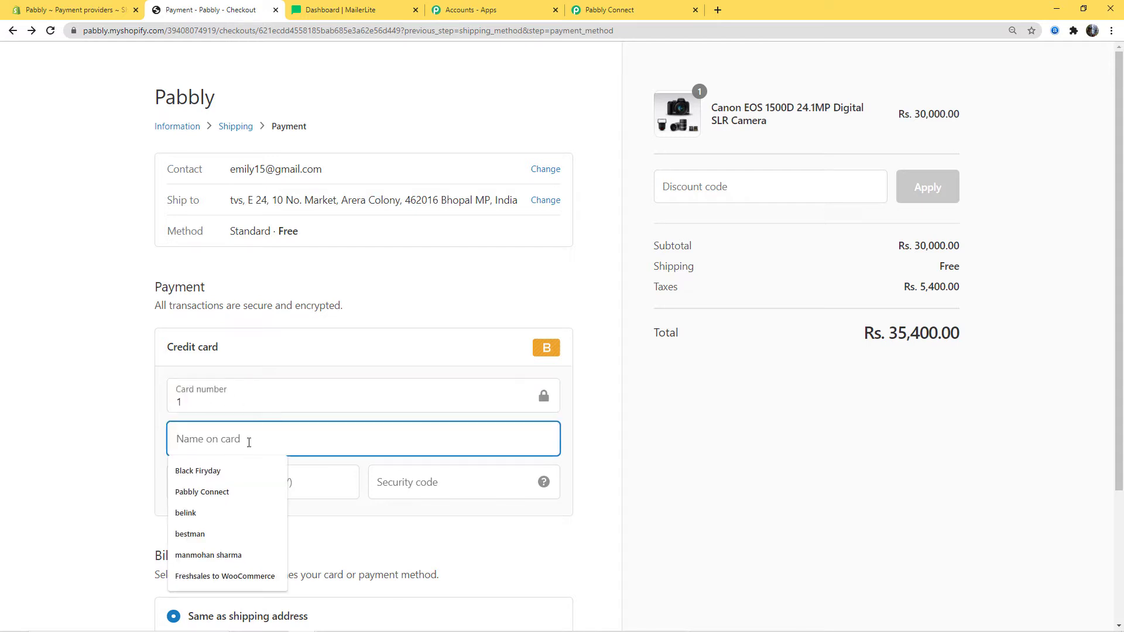
pyautogui.write('Bogus Gateway')
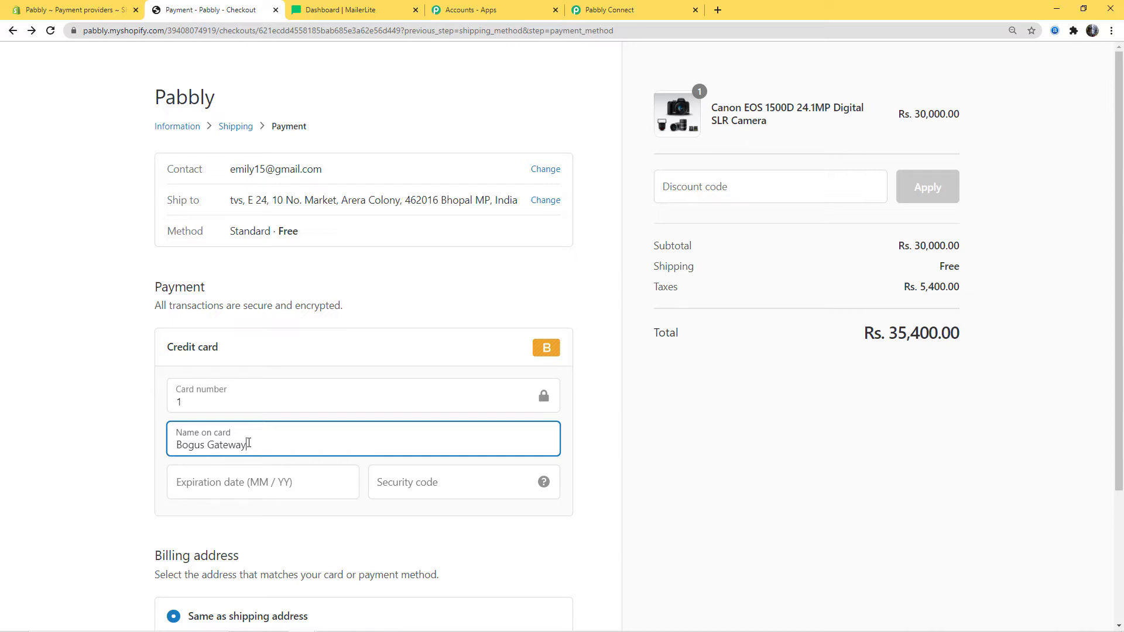
pyautogui.click(233, 488)
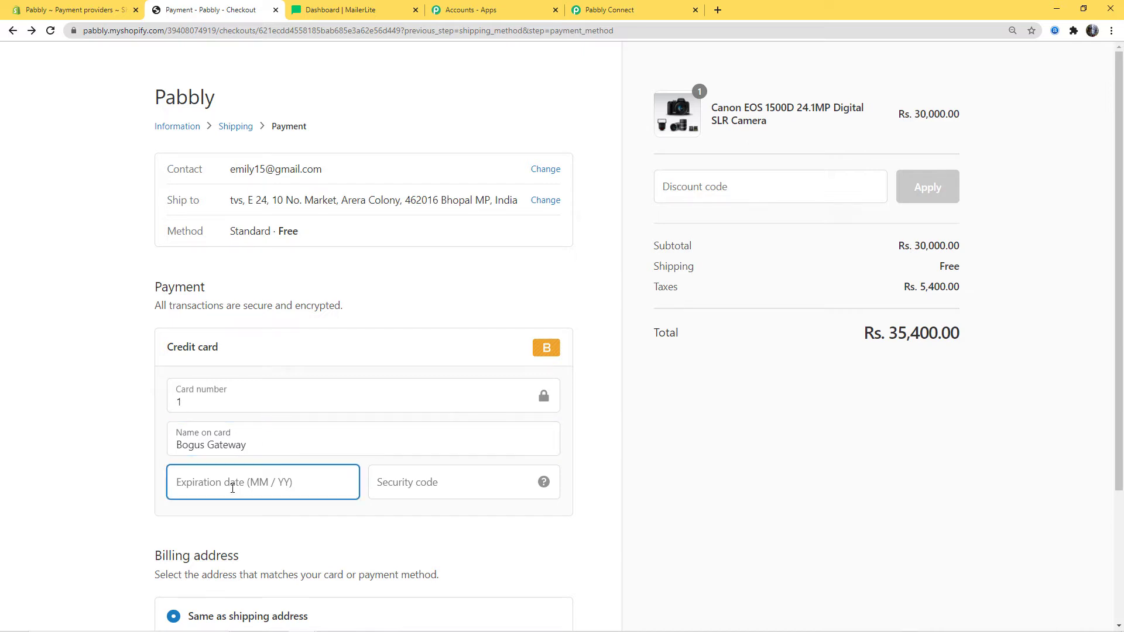
pyautogui.write('02 / 35')
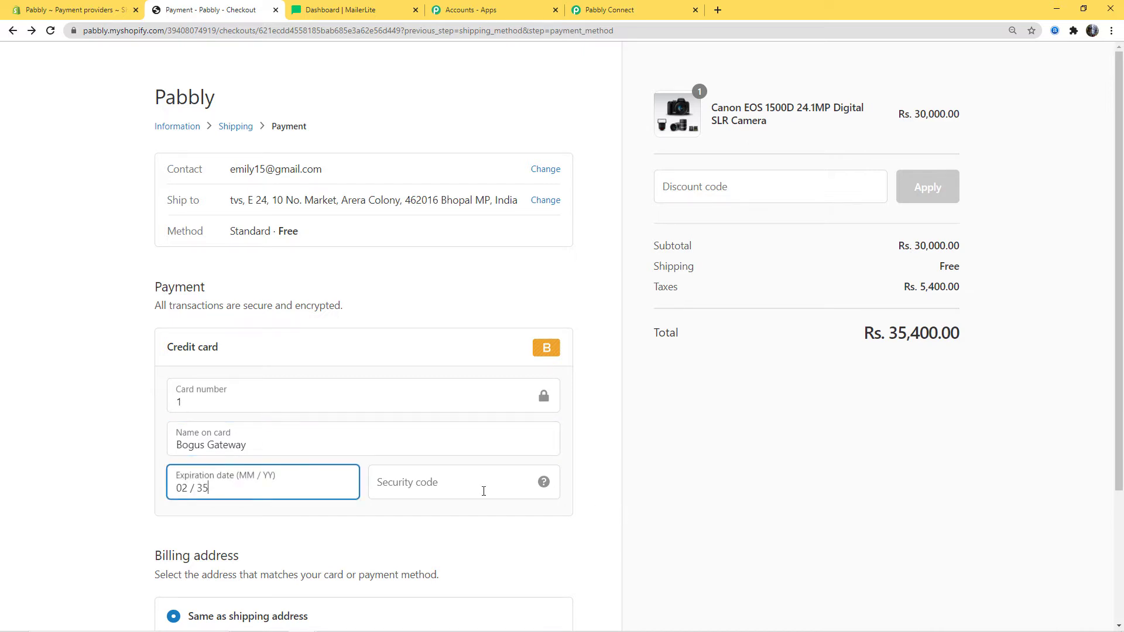
pyautogui.click(420, 477)
pyautogui.write('123')
# Pay for the order and review the Rs. 35,400.00 order confirmation.
pyautogui.scroll(-3, 680, 507)
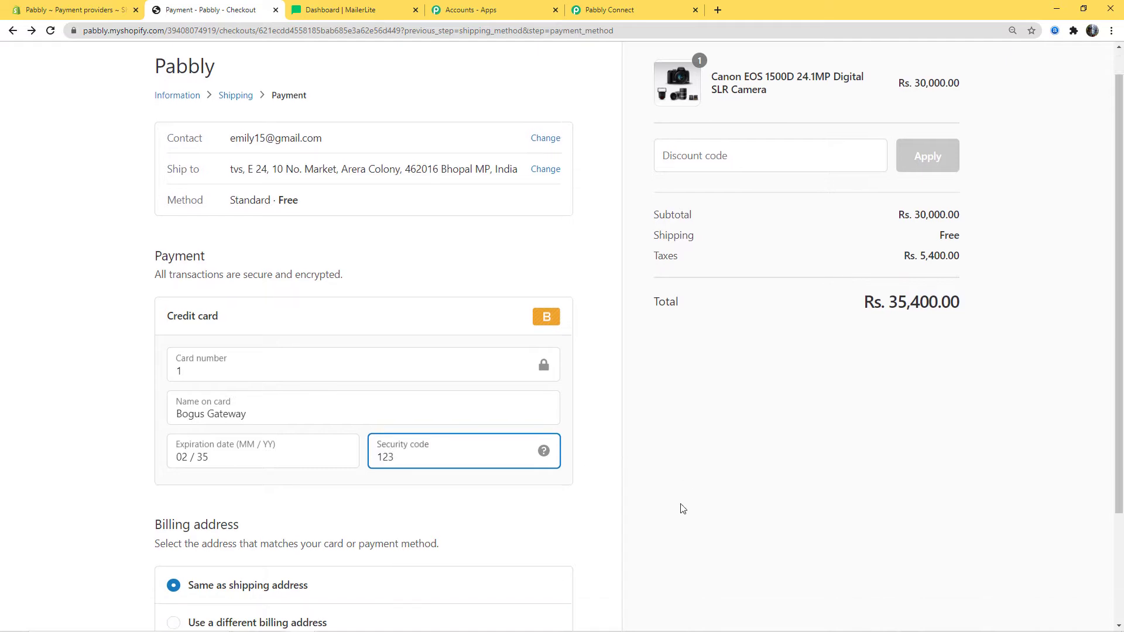
pyautogui.click(517, 535)
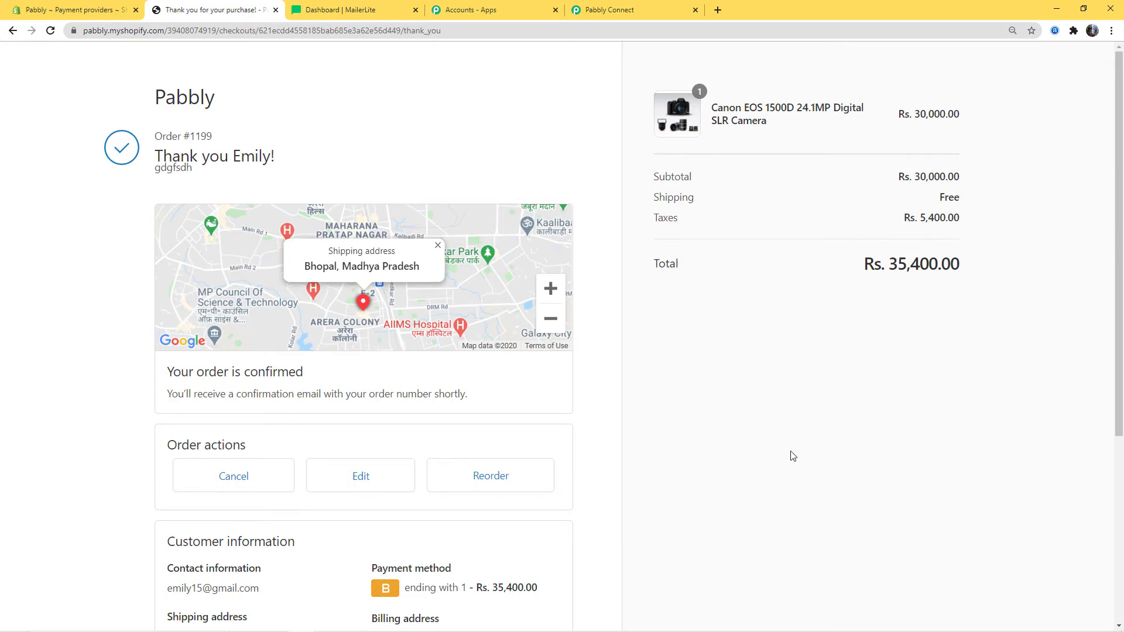
pyautogui.scroll(-3, 792, 456)
pyautogui.scroll(-2, 793, 456)
pyautogui.scroll(5, 790, 454)
# Review the captured order webhook response (total_price 35400.00, INR, paid) and save it.
pyautogui.click(623, 15)
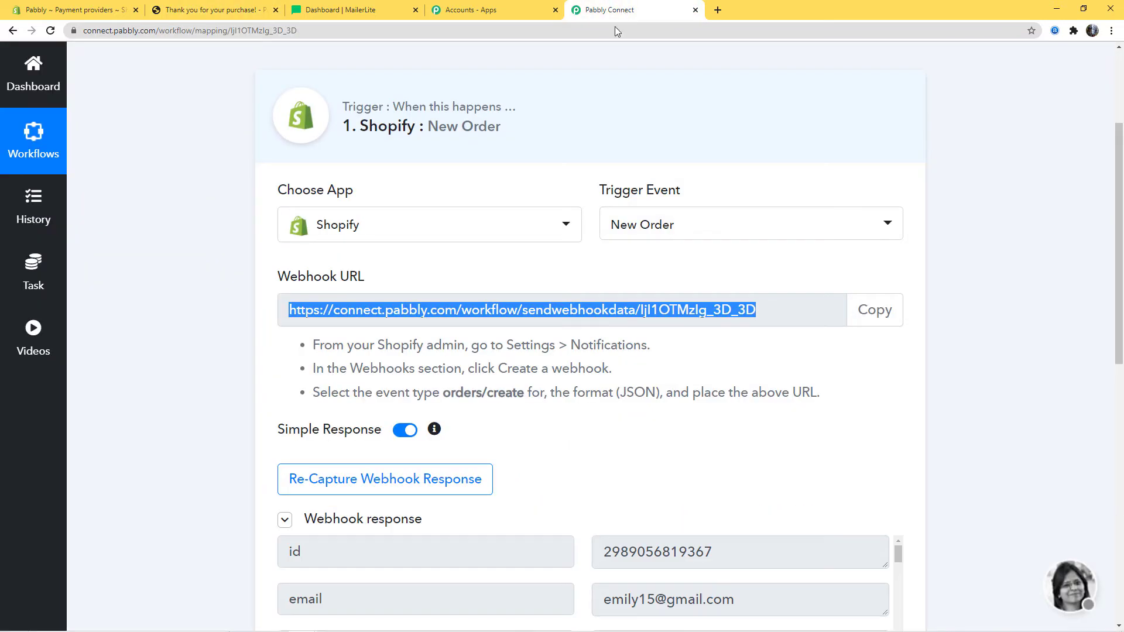
pyautogui.scroll(-5, 989, 468)
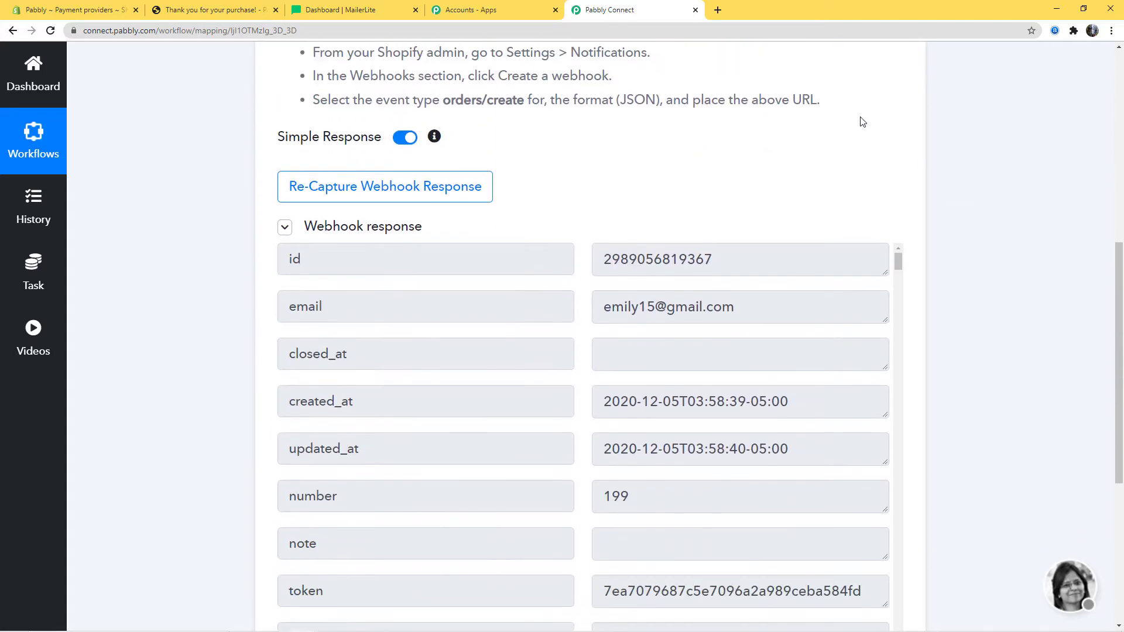
pyautogui.scroll(-3, 1021, 329)
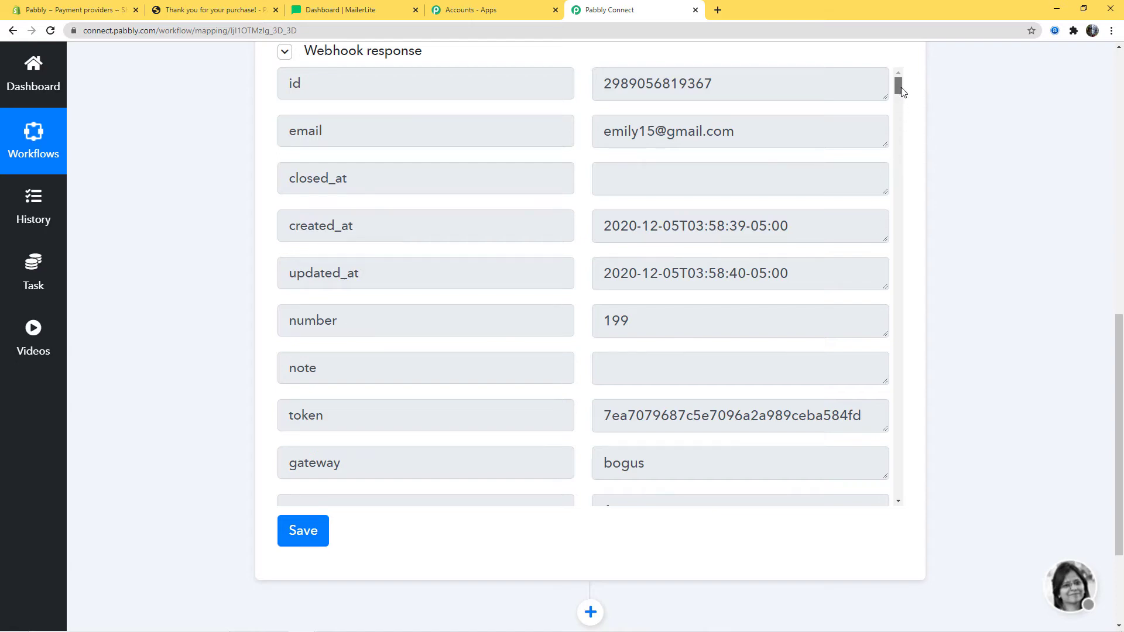
pyautogui.moveTo(902, 92); pyautogui.dragTo(899, 185)
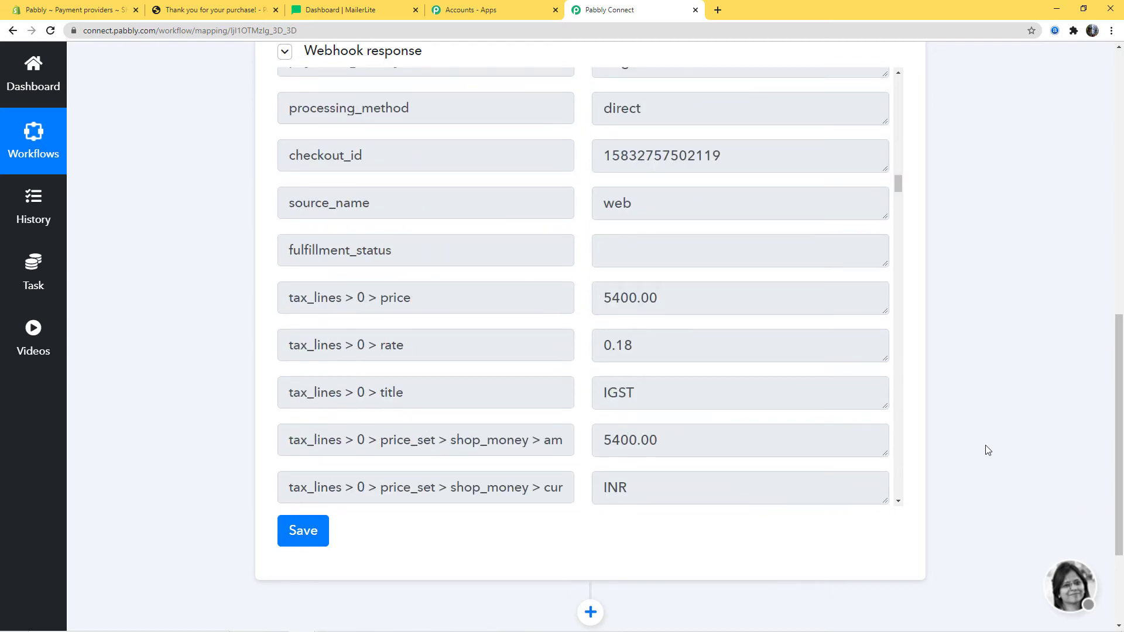
pyautogui.click(303, 533)
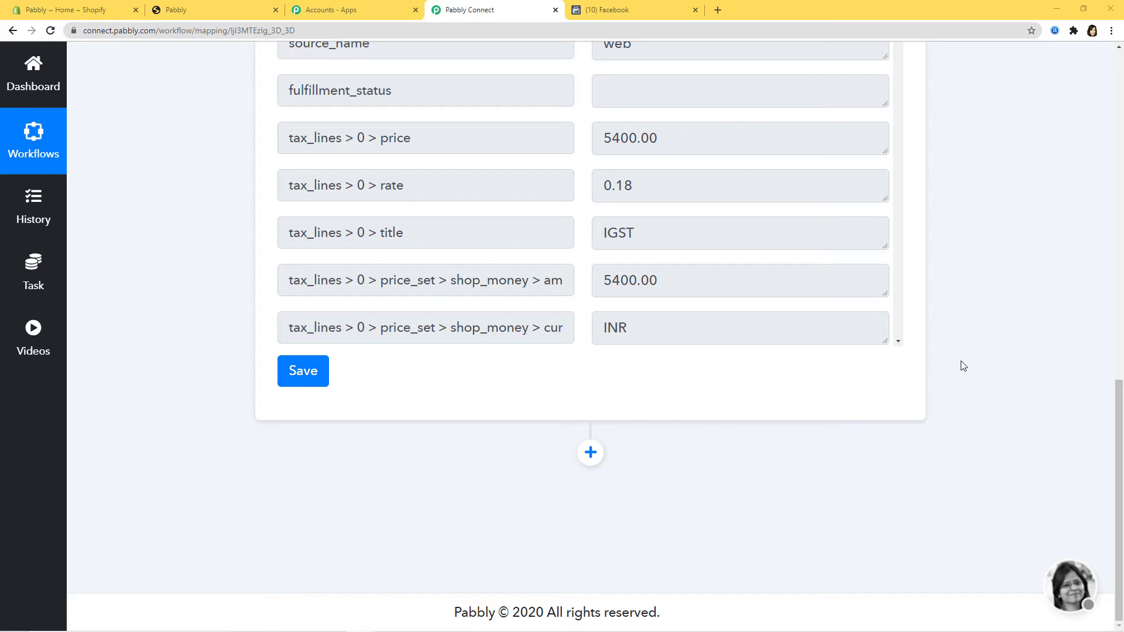
# Add an action step using Facebook Offline Conversions with the Send Offline Event action.
pyautogui.click(589, 453)
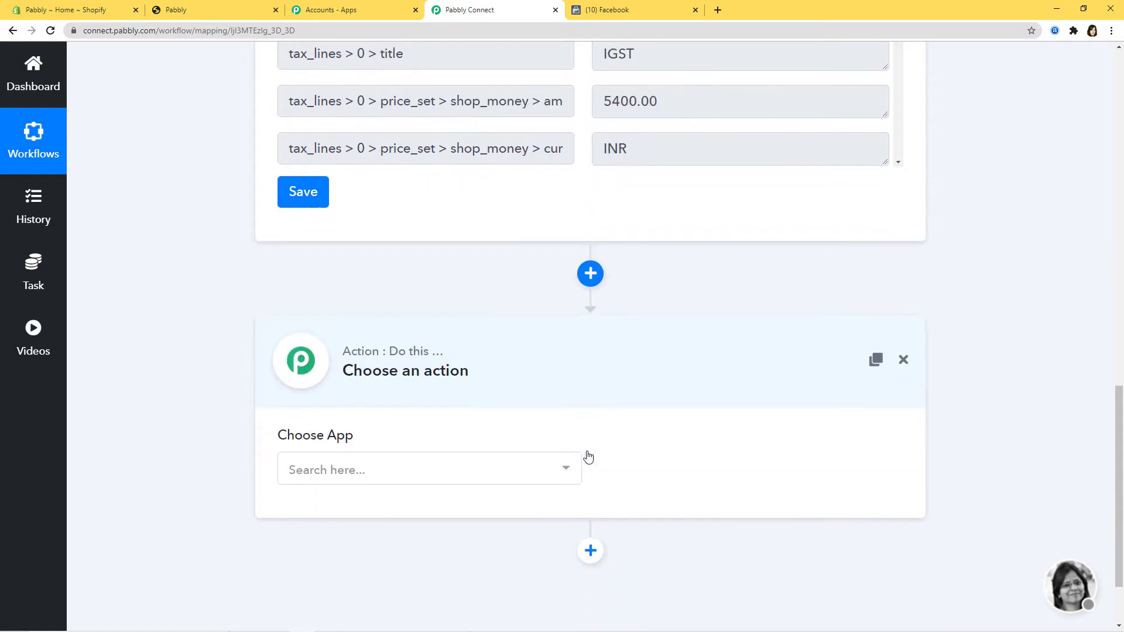
pyautogui.click(533, 428)
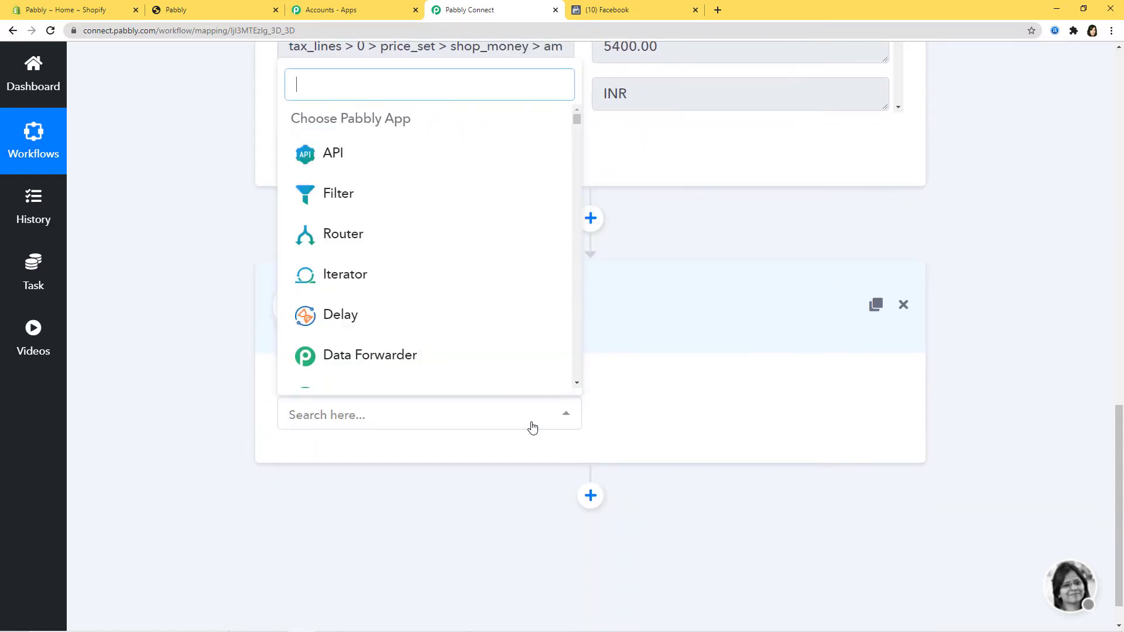
pyautogui.write('face')
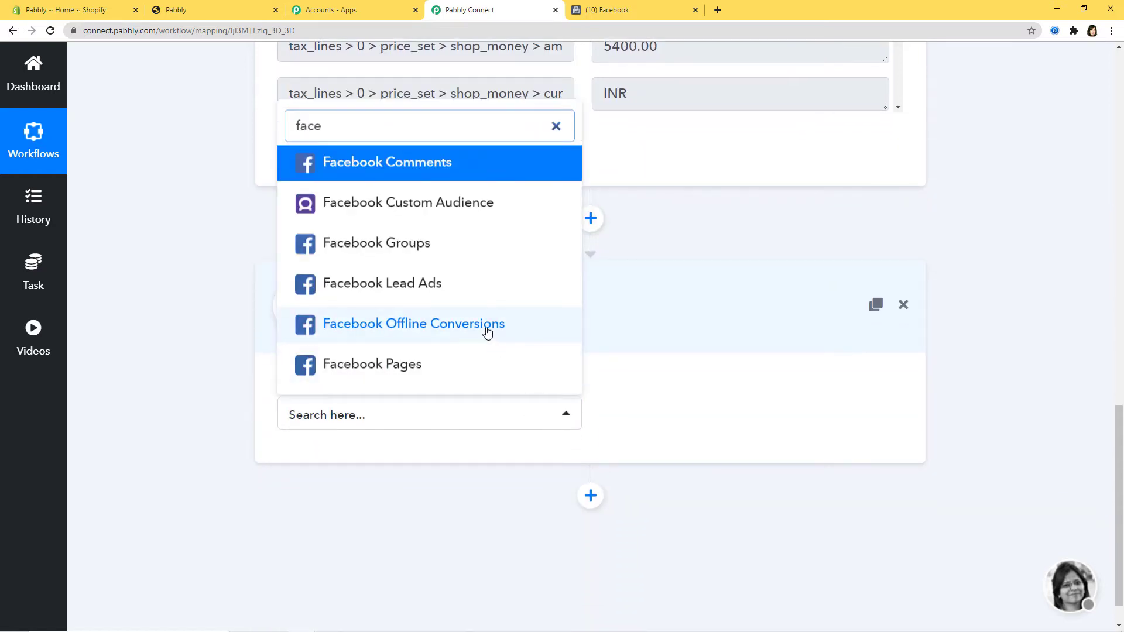
pyautogui.click(486, 327)
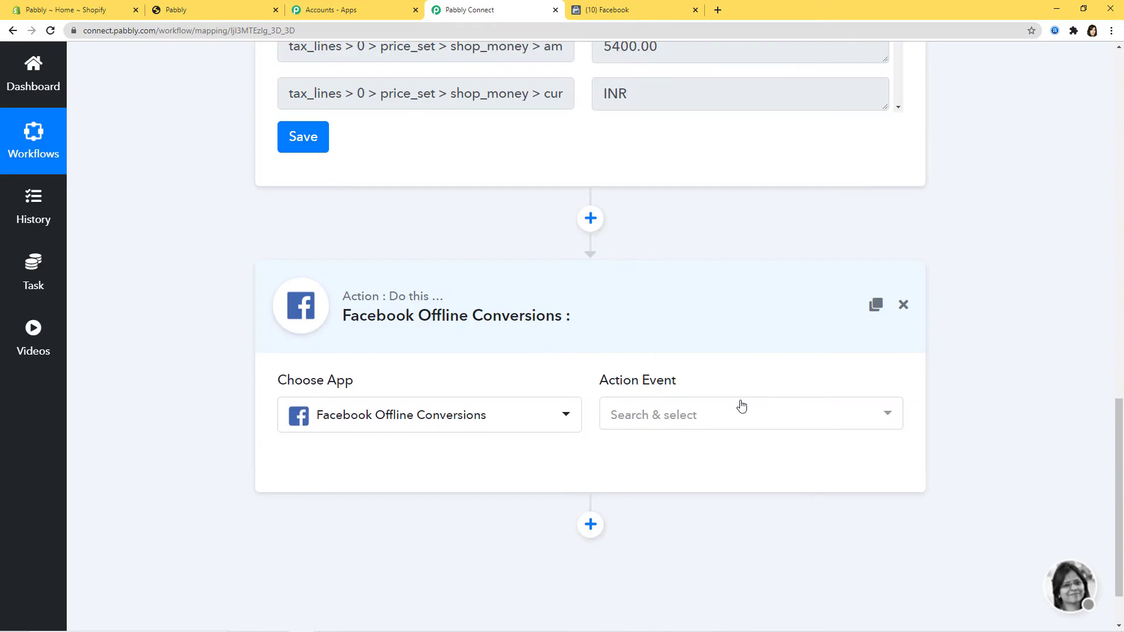
pyautogui.click(737, 413)
pyautogui.click(691, 531)
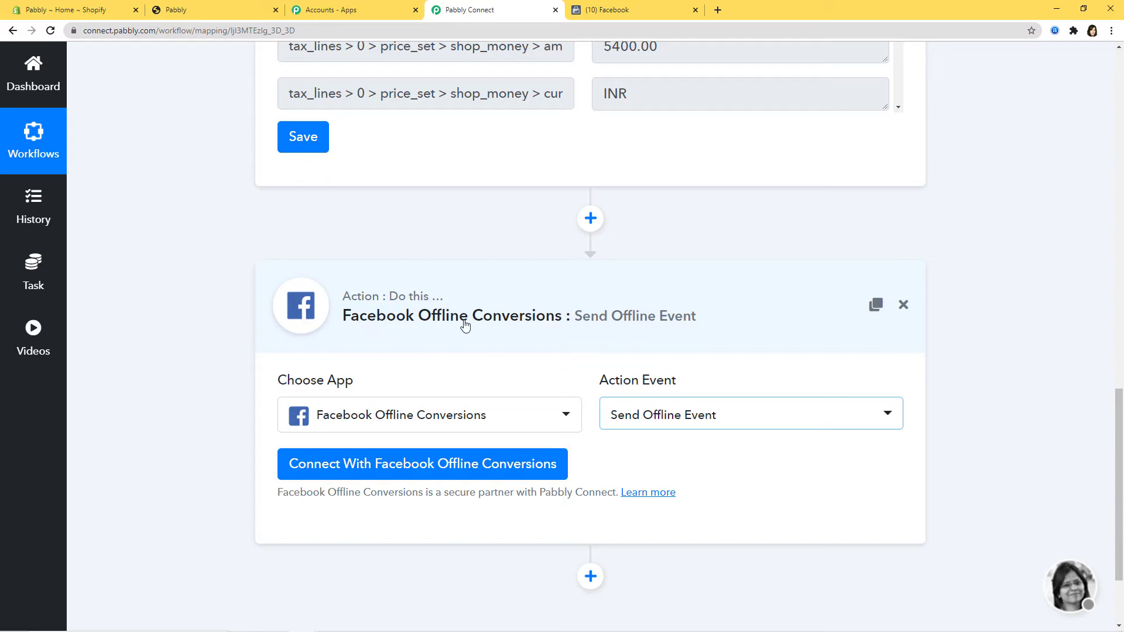
pyautogui.click(649, 13)
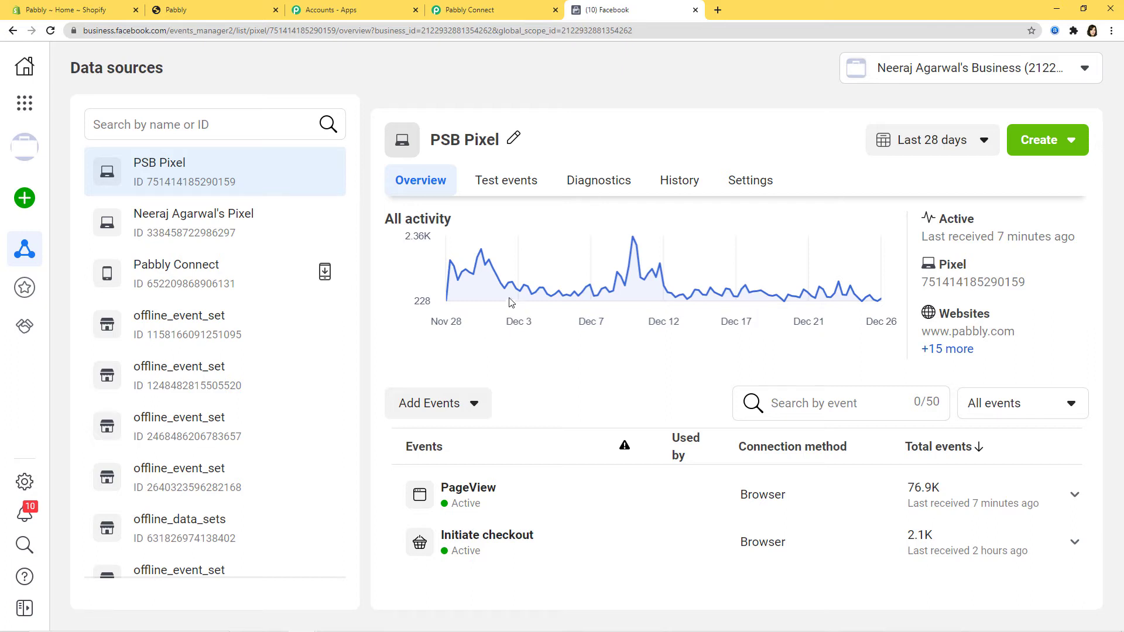
# Look over the PSB Pixel overview chart, then return to the Pabbly Connect workflow.
pyautogui.moveTo(482, 281)
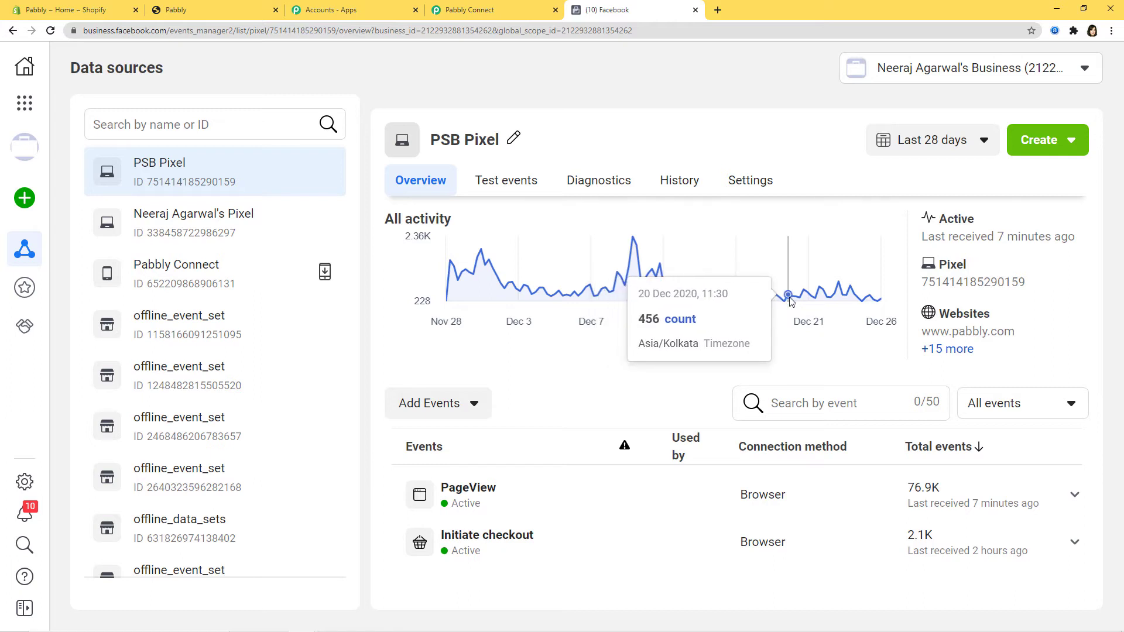
pyautogui.click(483, 10)
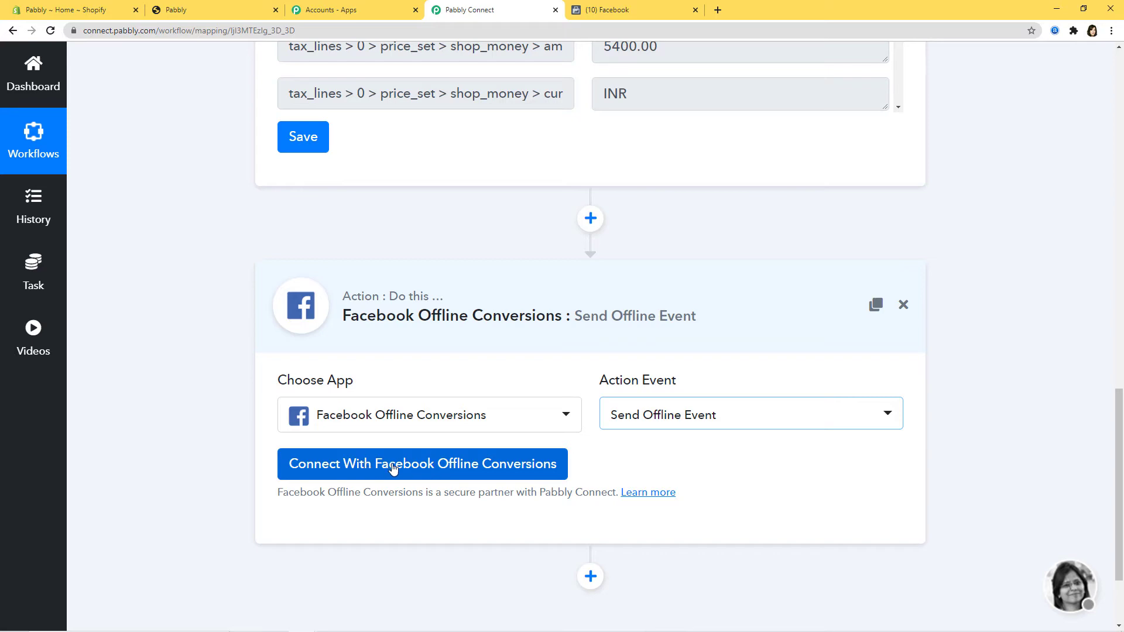
# Authorize the action with new Facebook Offline Conversions credentials and dismiss the success message.
pyautogui.click(444, 466)
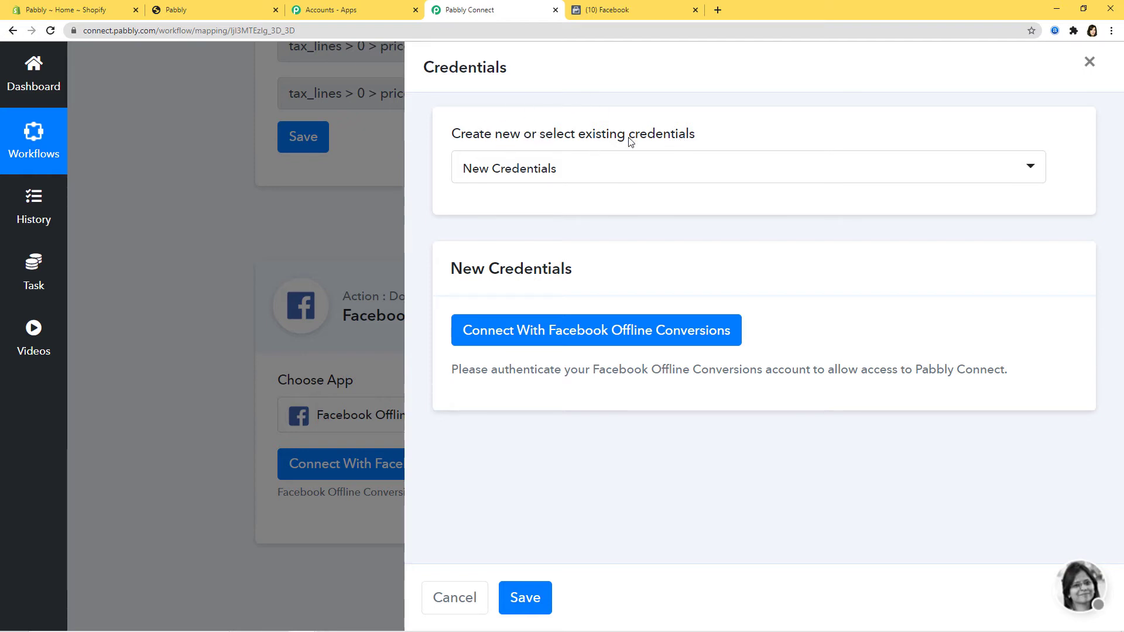
pyautogui.click(577, 170)
pyautogui.click(544, 168)
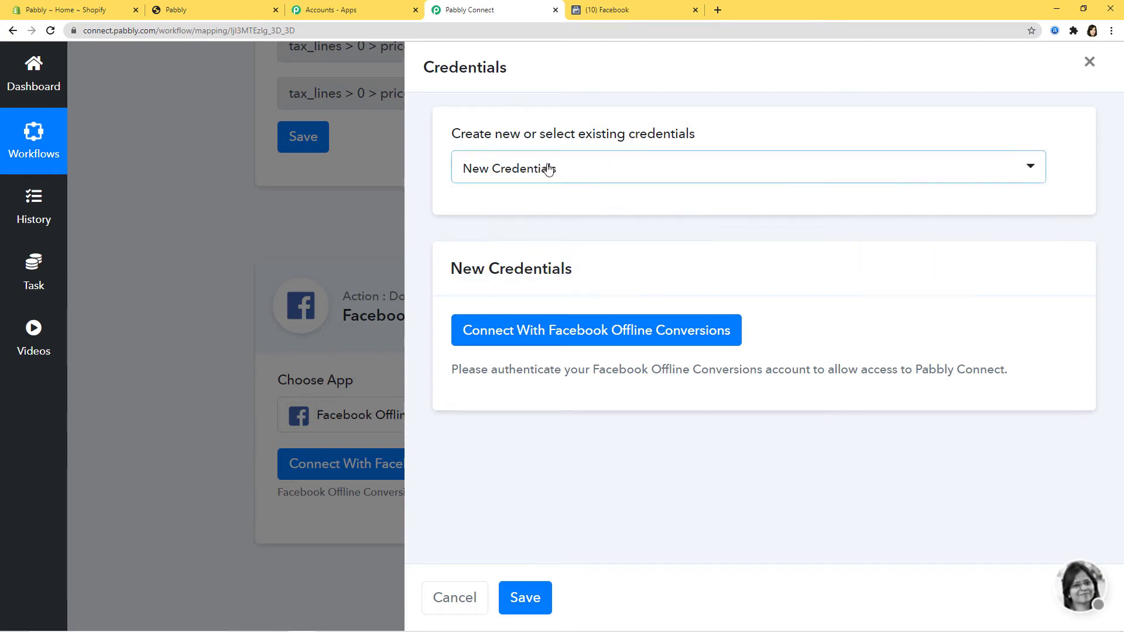
pyautogui.click(586, 338)
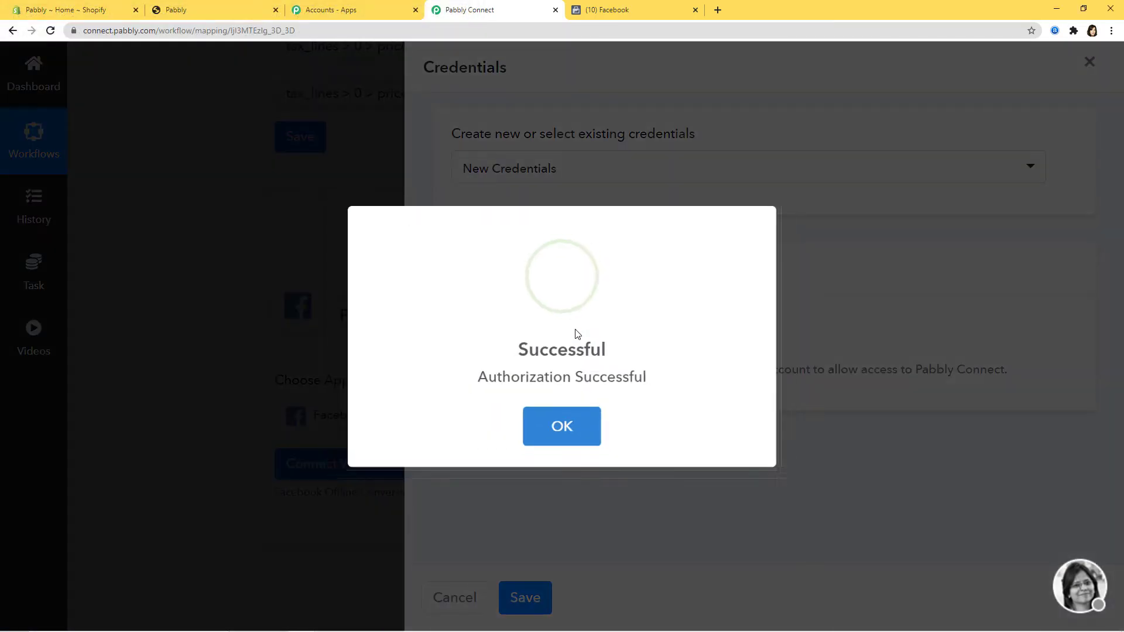
pyautogui.click(561, 432)
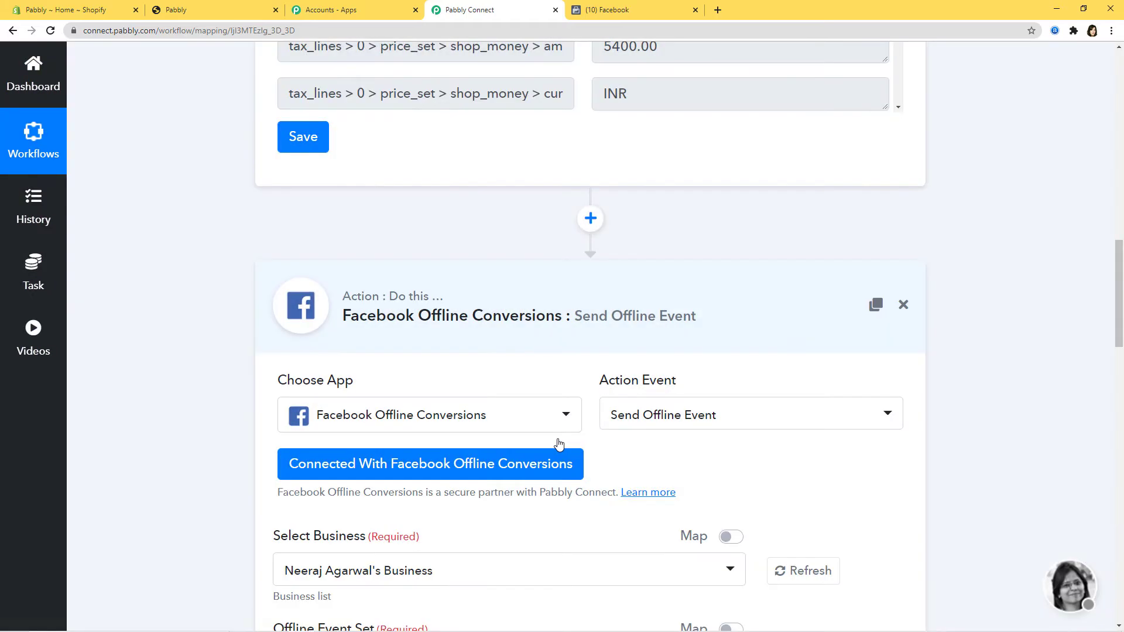
# Scroll through the action's business, default offline event set and match key fields.
pyautogui.scroll(-2, 1033, 379)
pyautogui.scroll(-8, 1032, 380)
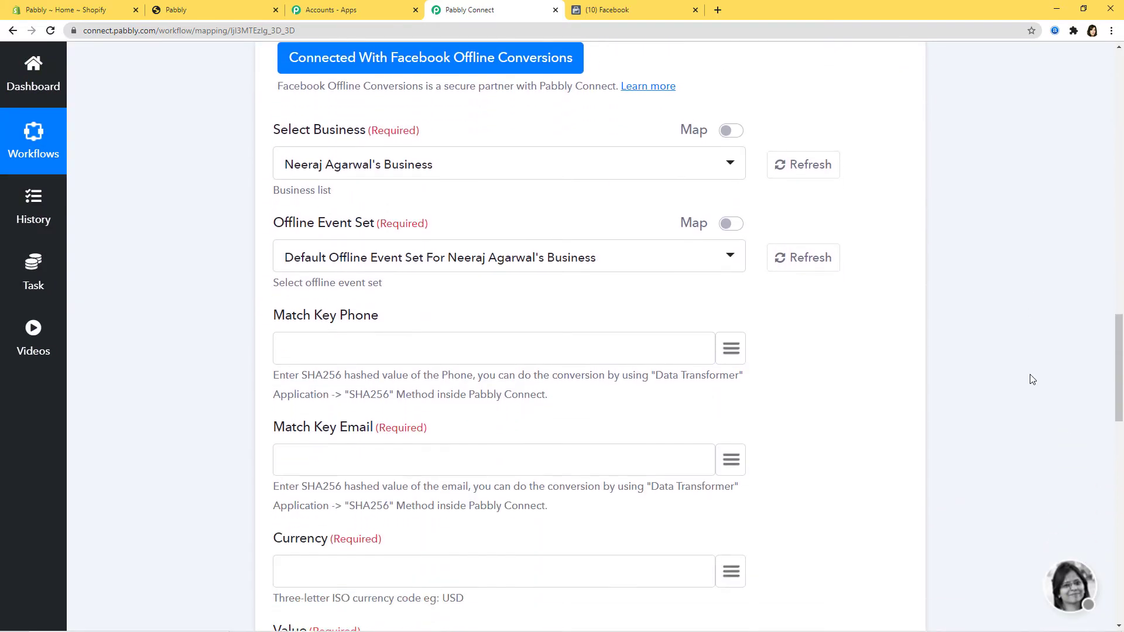
pyautogui.scroll(18, 1032, 377)
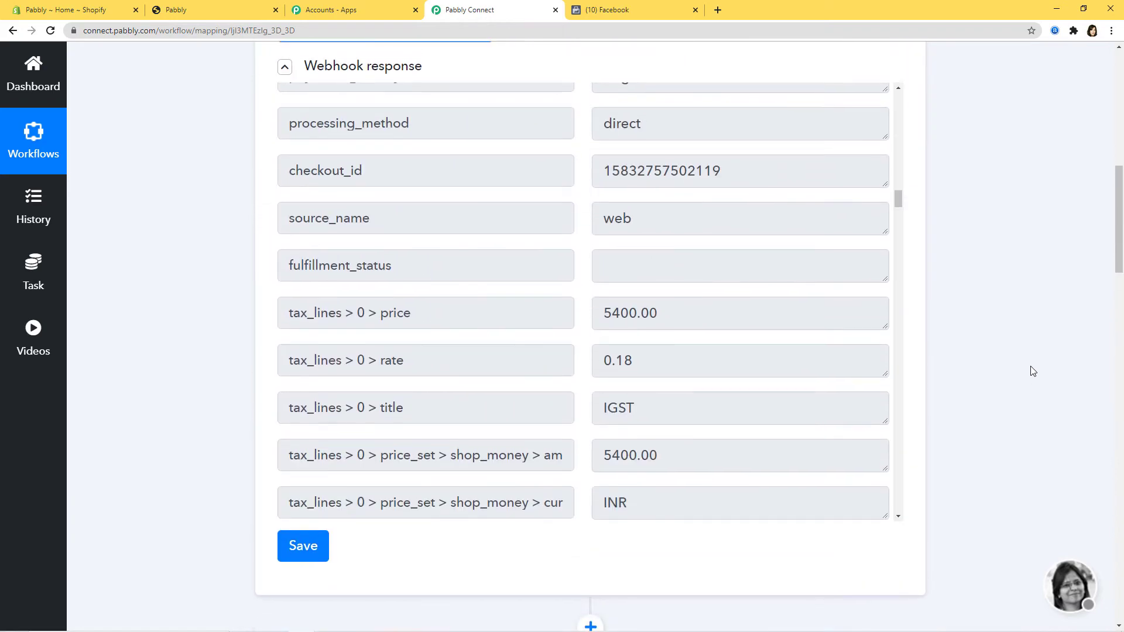
pyautogui.scroll(-13, 1032, 371)
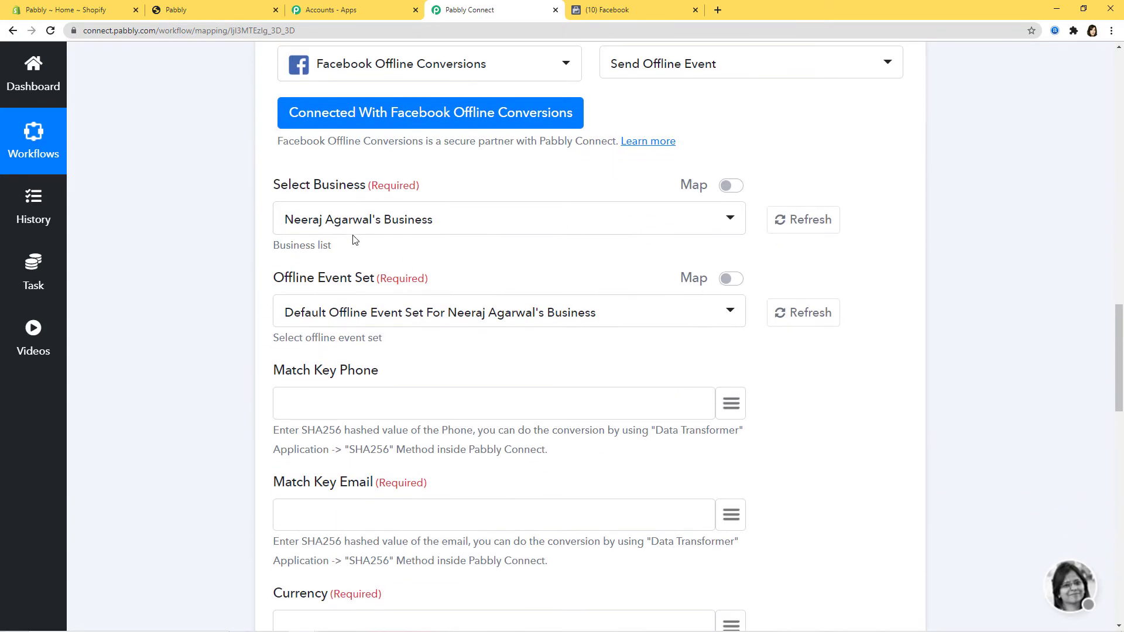
pyautogui.click(625, 11)
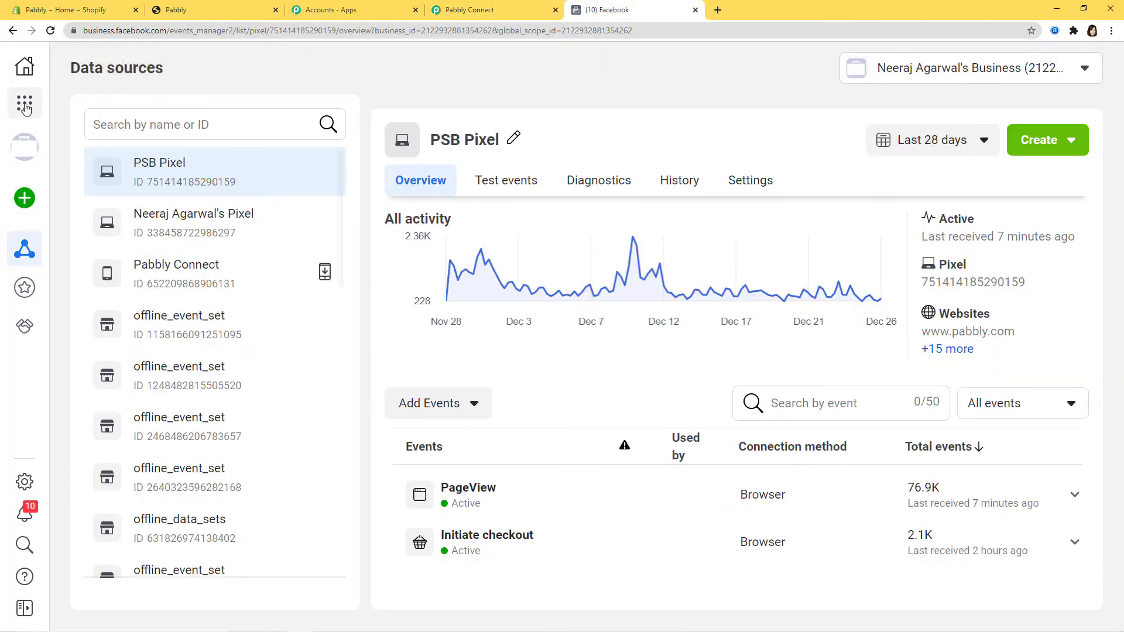
# Compare Business Manager's business list and pick the user's own business in Select Business.
pyautogui.click(24, 69)
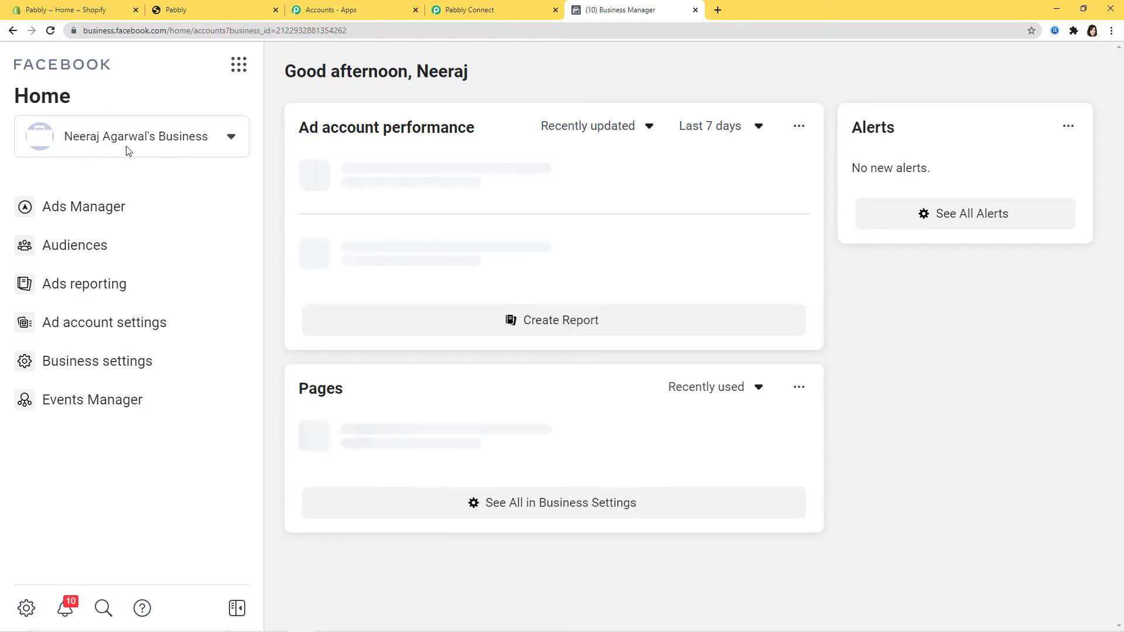
pyautogui.click(511, 10)
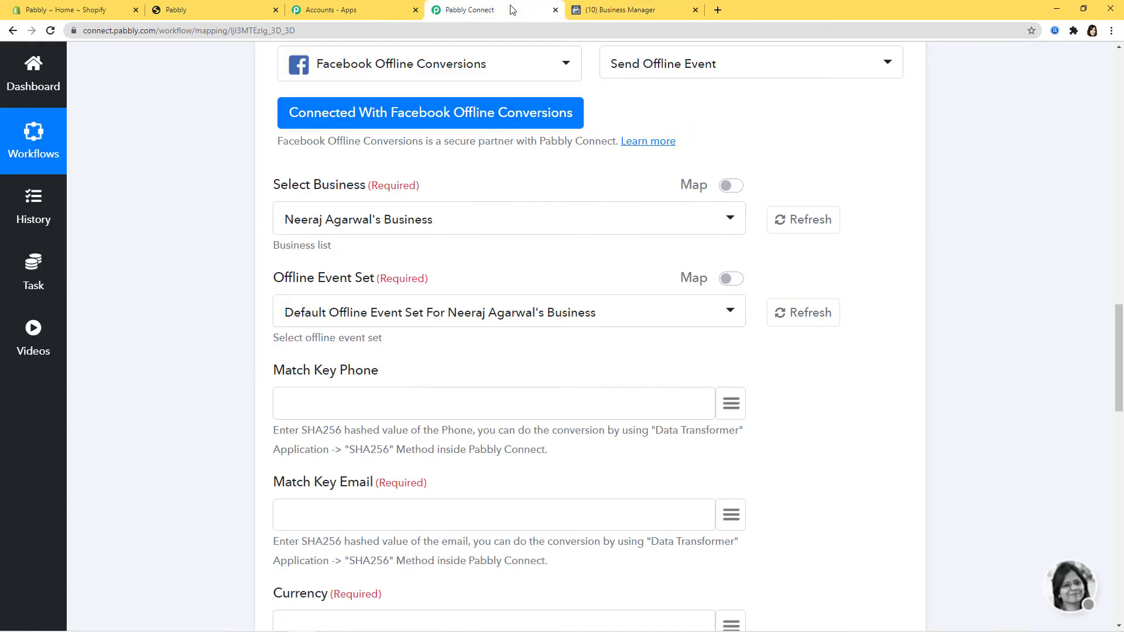
pyautogui.click(430, 223)
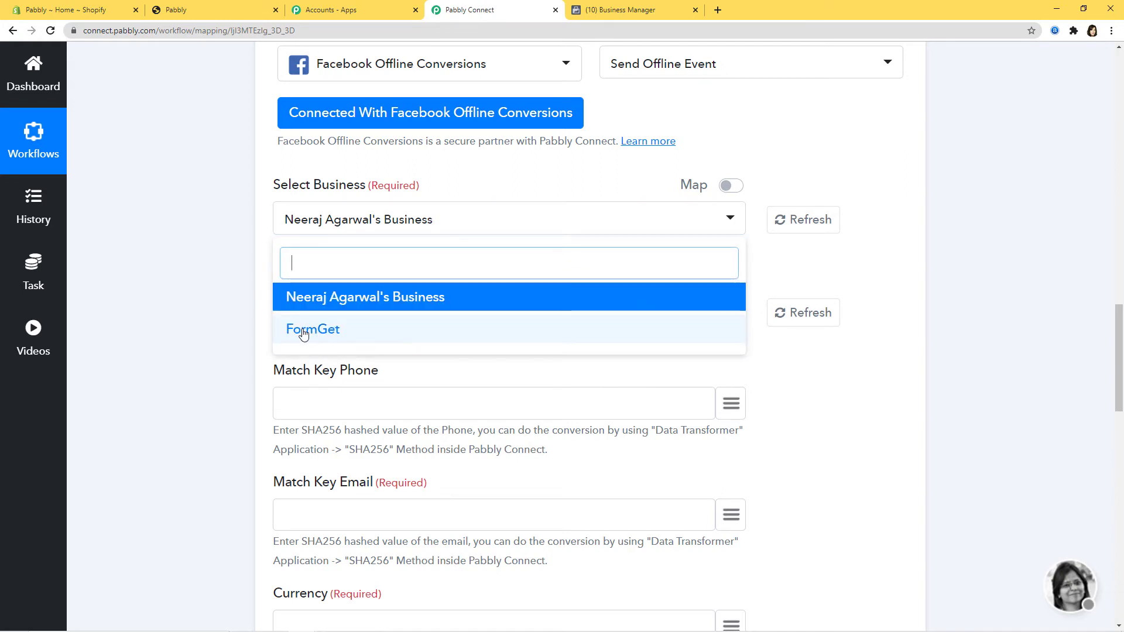
pyautogui.click(620, 10)
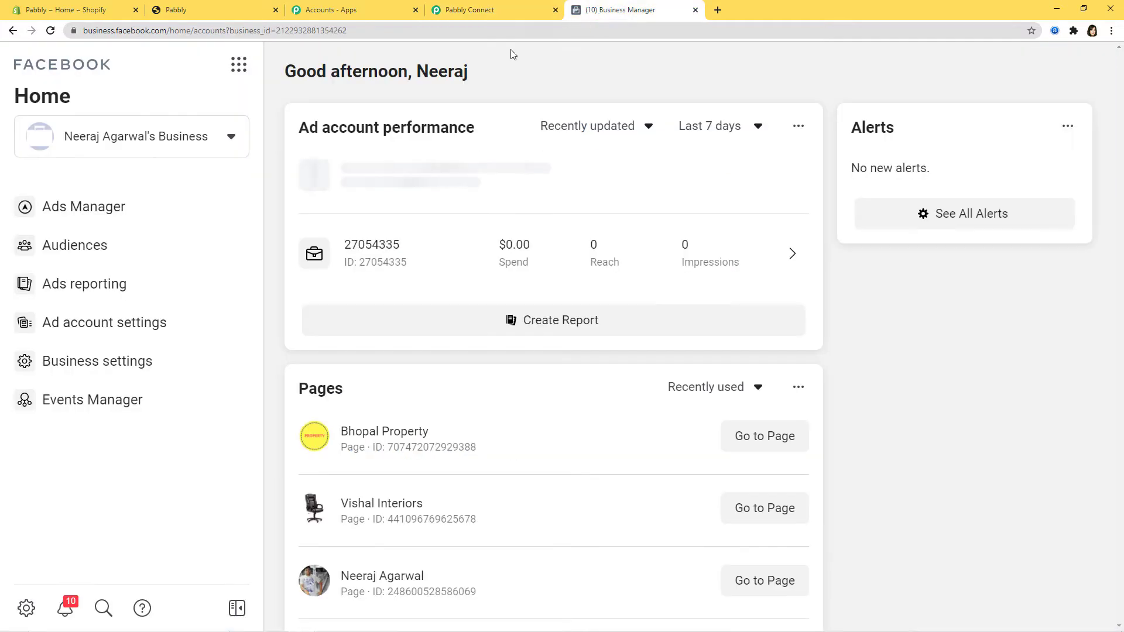
pyautogui.click(186, 134)
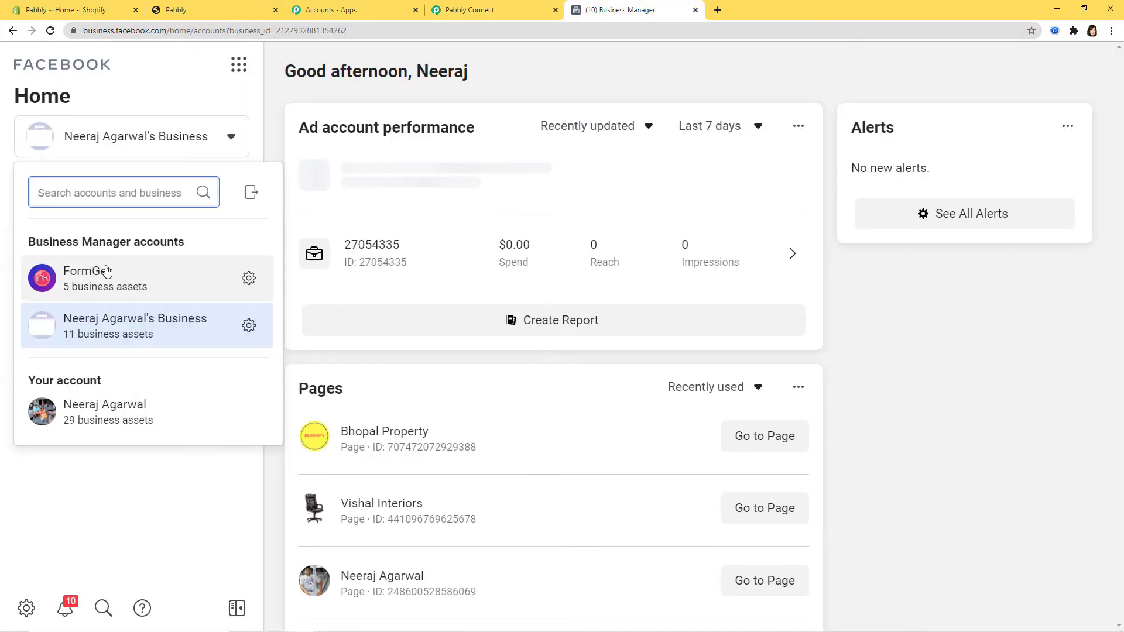
pyautogui.click(471, 11)
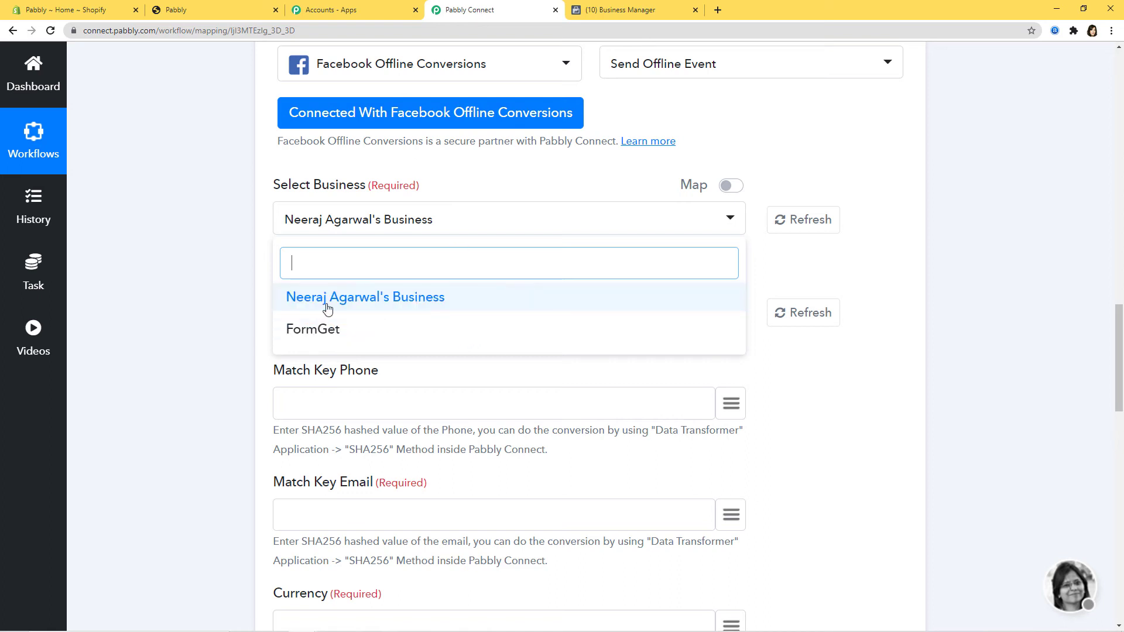
pyautogui.click(382, 306)
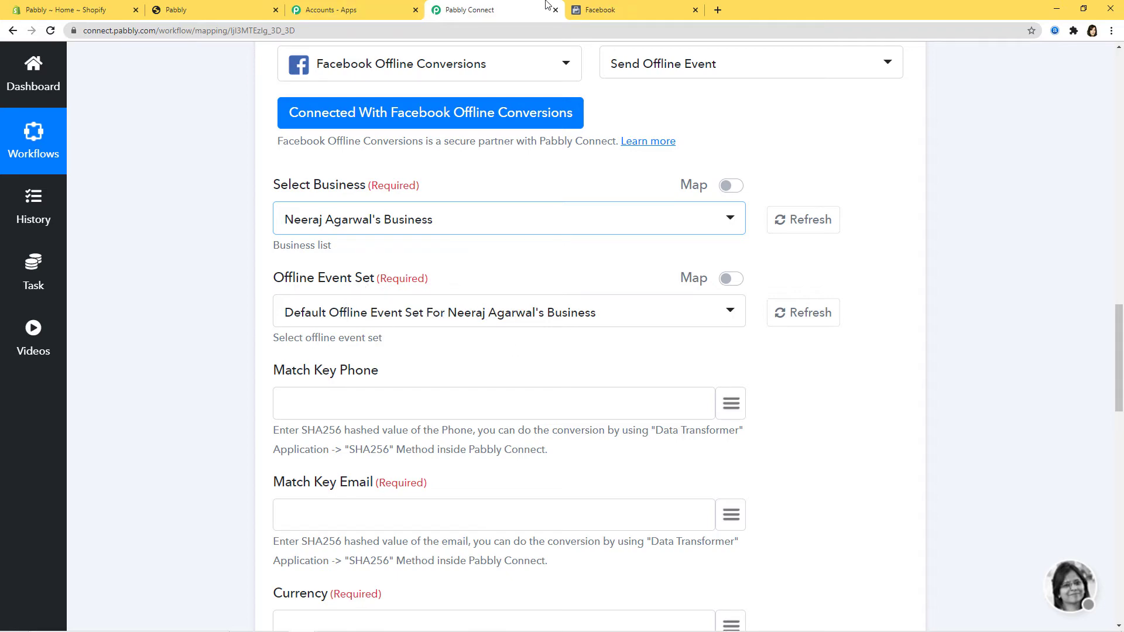
# Browse Events Manager data sources for offline_conversion_data_sets, then return to Pabbly Connect.
pyautogui.click(609, 10)
pyautogui.scroll(-5, 231, 258)
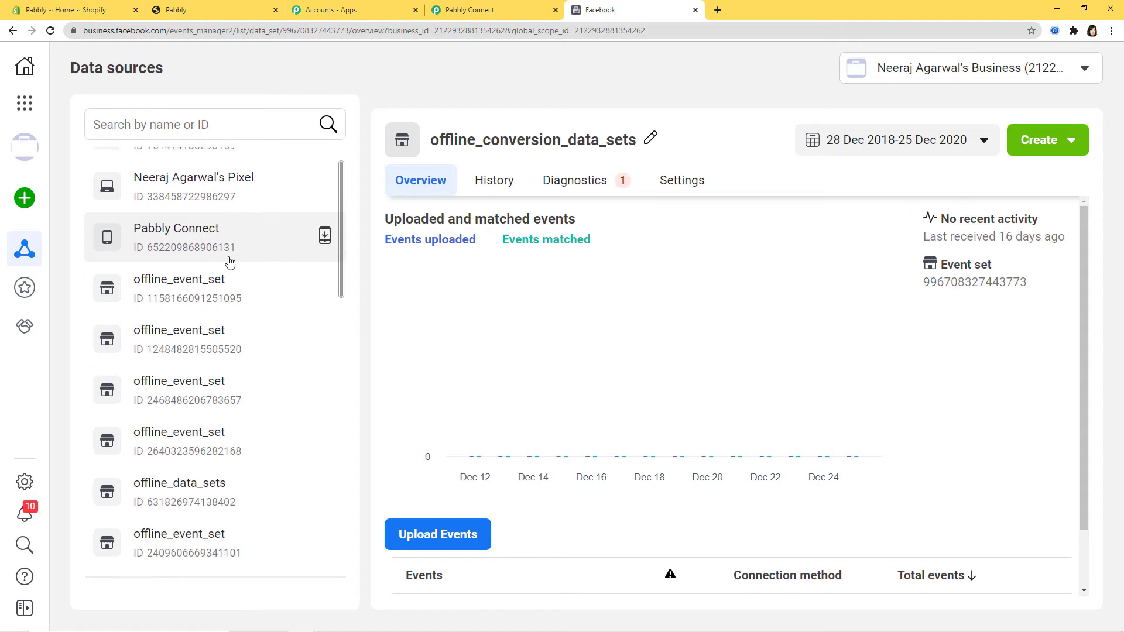
pyautogui.scroll(-4, 231, 258)
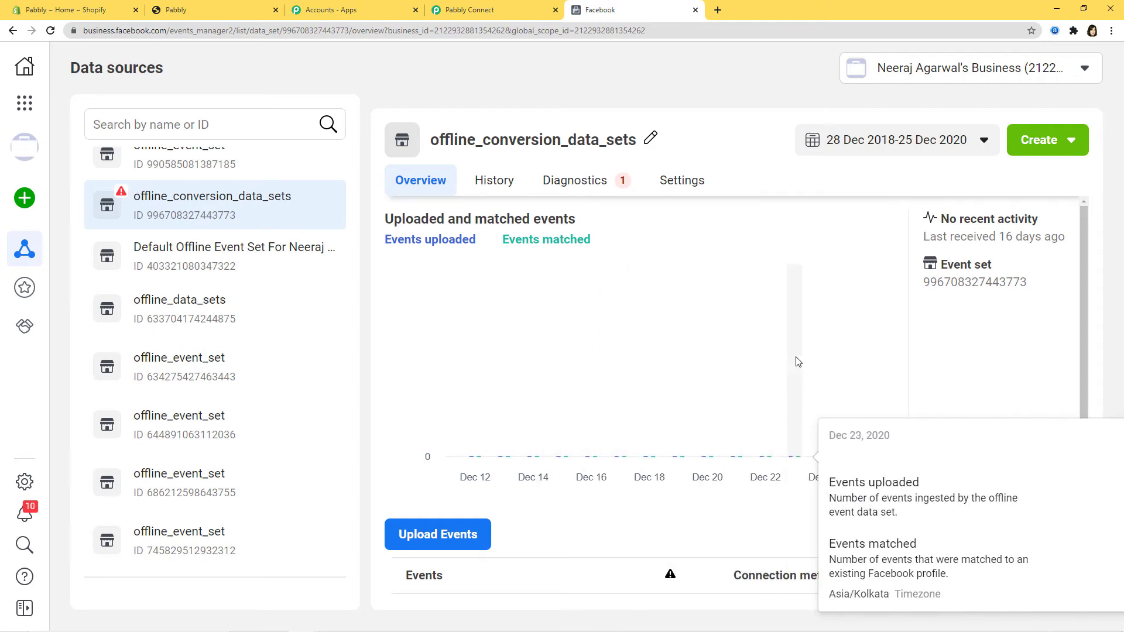
pyautogui.scroll(-3, 218, 417)
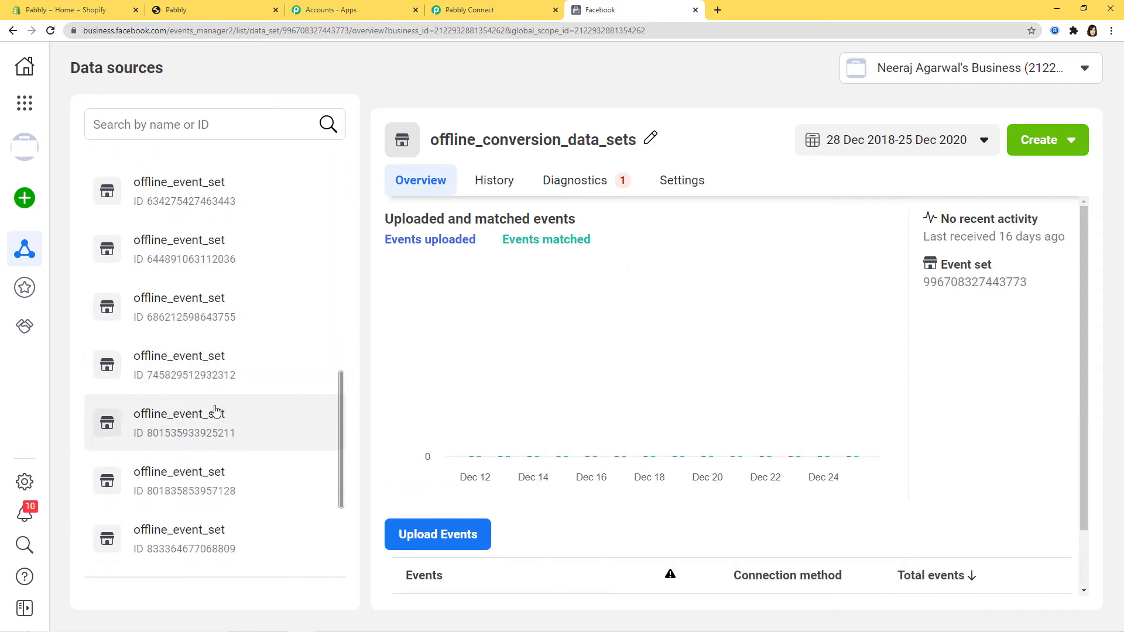
pyautogui.scroll(3, 215, 413)
pyautogui.scroll(2, 215, 405)
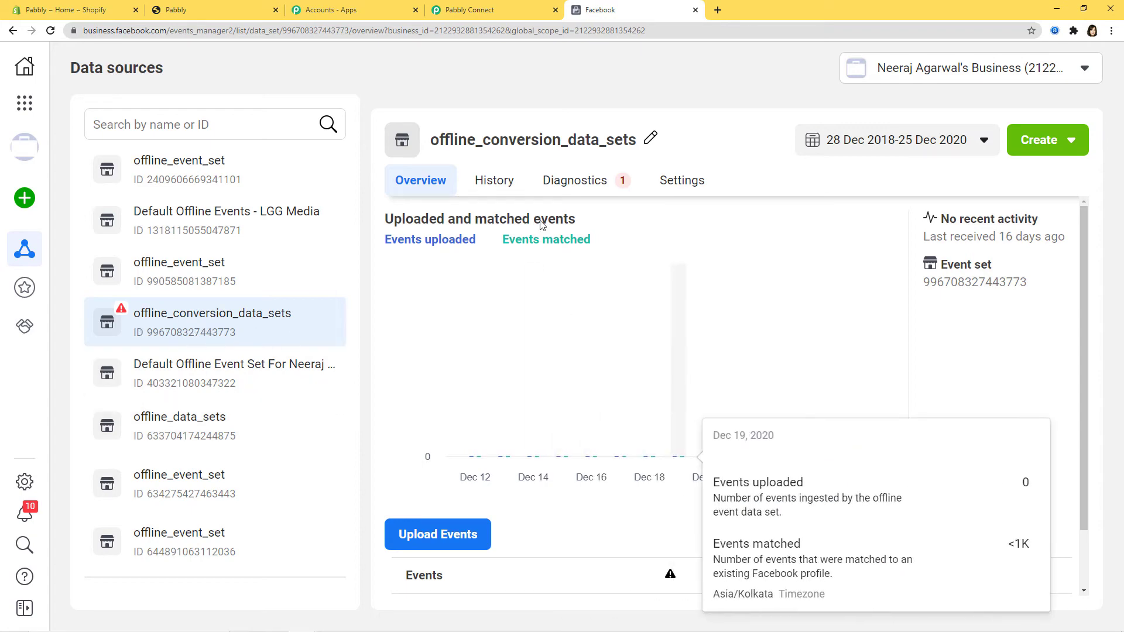
pyautogui.click(510, 7)
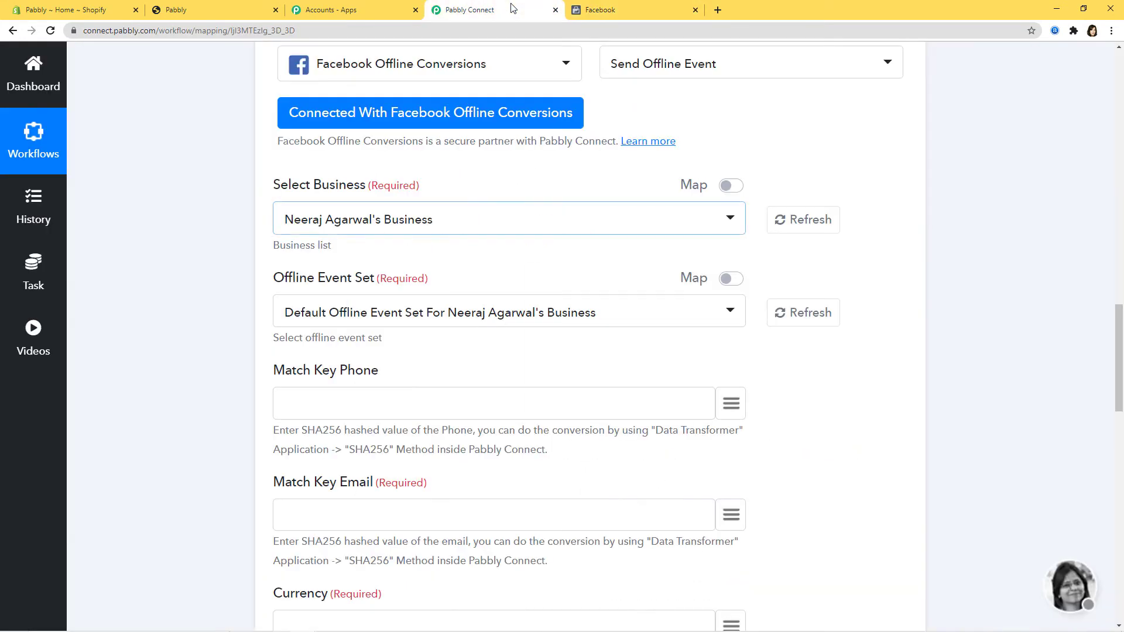
# Switch the Offline Event Set to offline_conversion_data_sets, checking it against the Facebook tab.
pyautogui.click(513, 314)
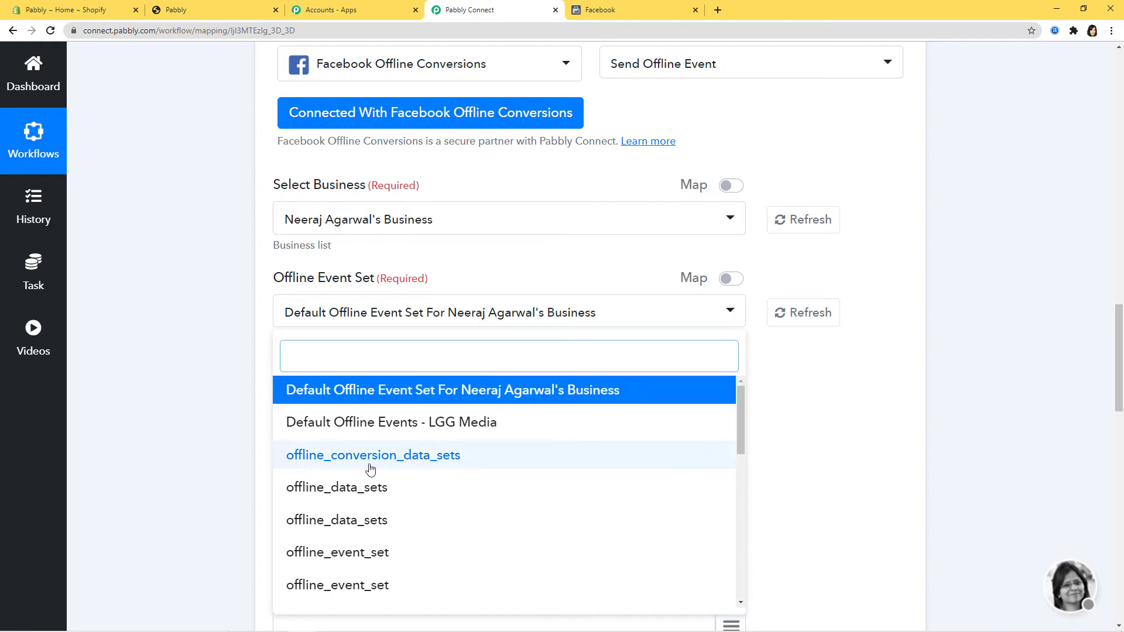
pyautogui.click(420, 463)
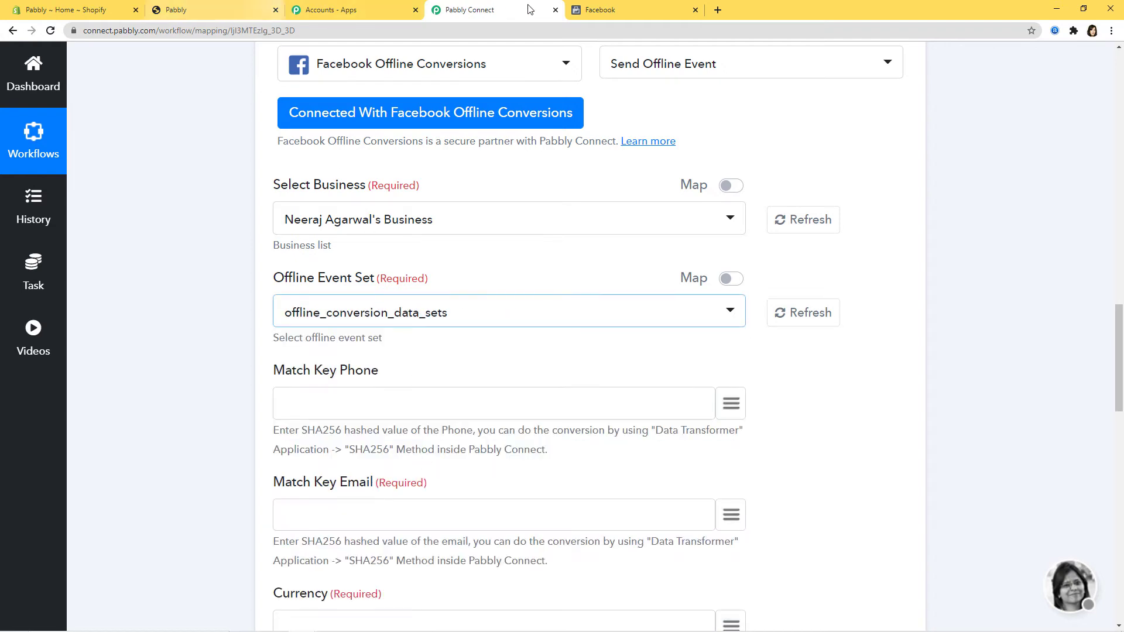
pyautogui.click(601, 8)
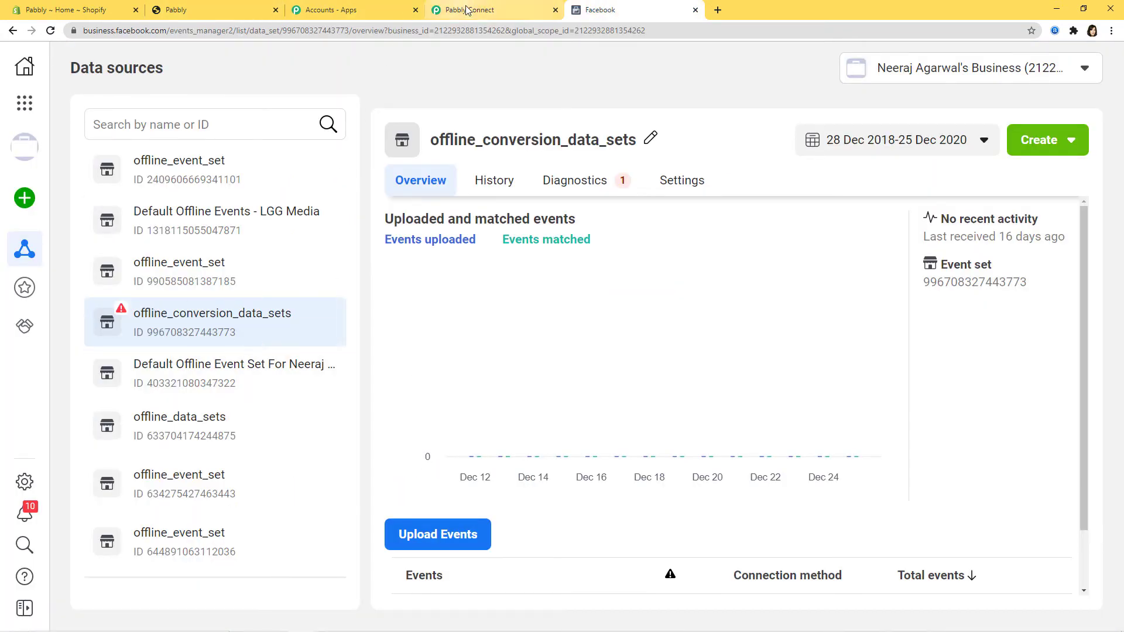
pyautogui.click(469, 11)
pyautogui.scroll(-2, 661, 392)
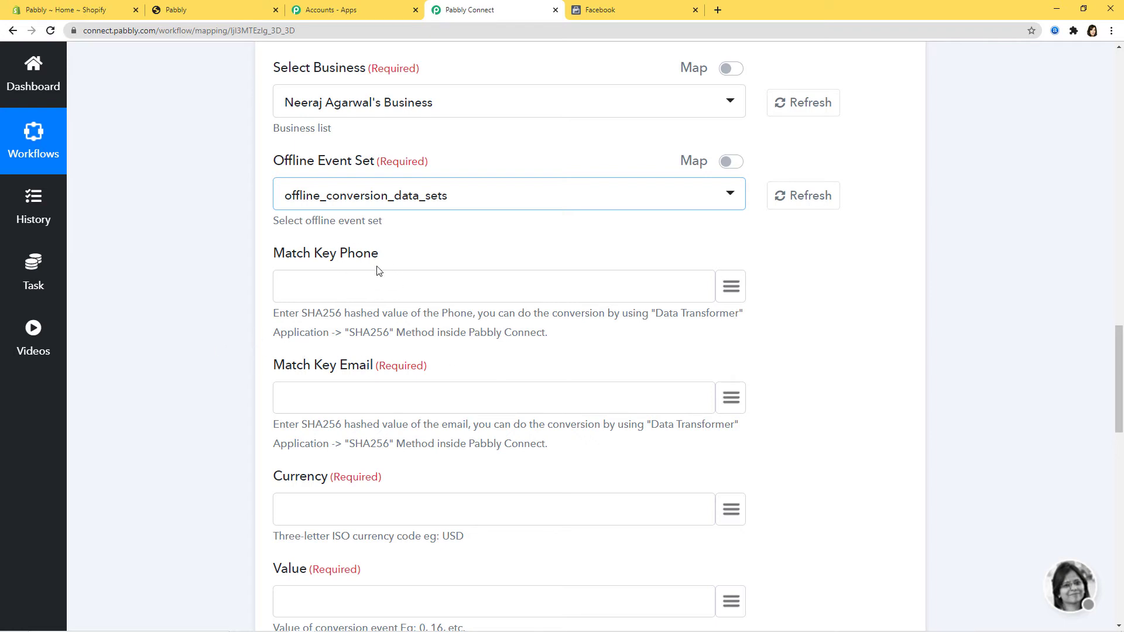
pyautogui.click(729, 287)
pyautogui.write('ph')
pyautogui.scroll(-4, 644, 439)
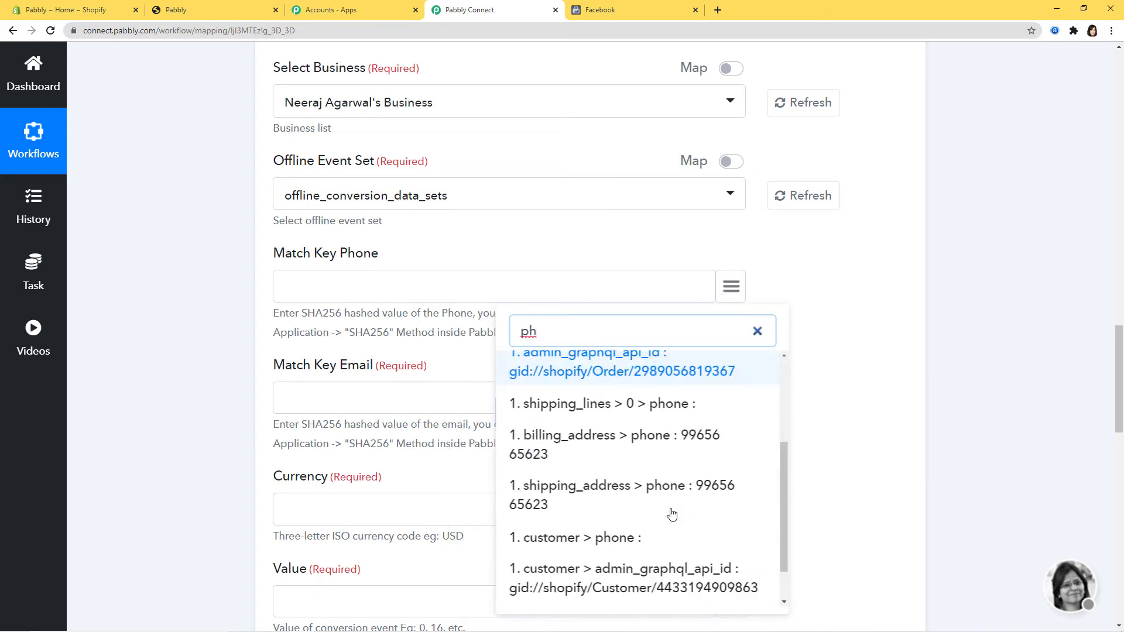
pyautogui.click(828, 442)
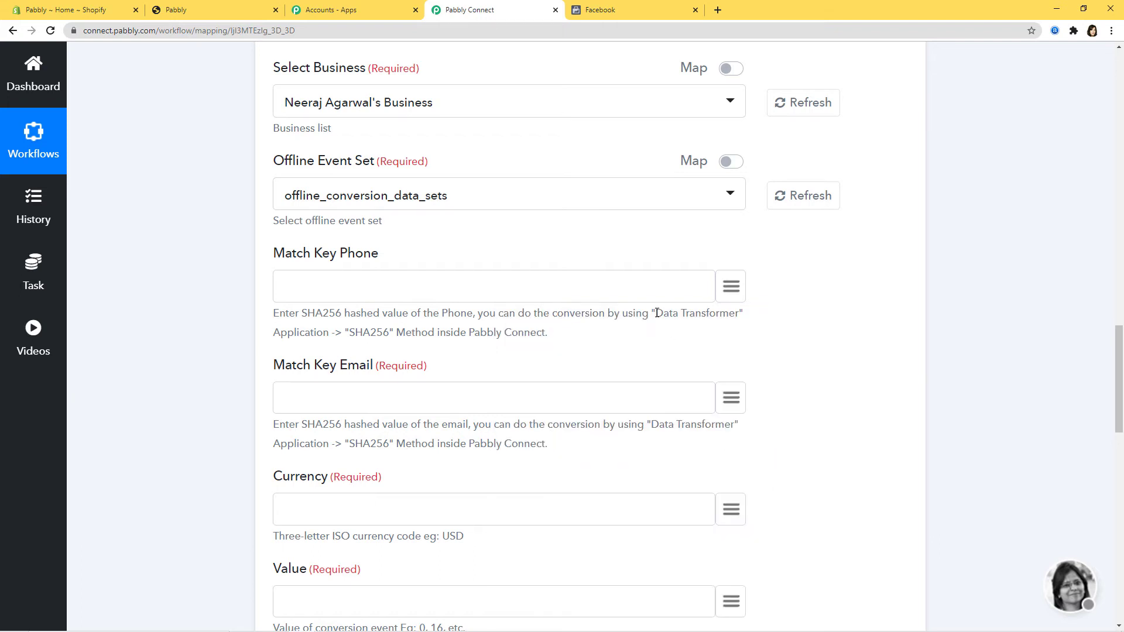
pyautogui.moveTo(657, 313); pyautogui.dragTo(753, 313)
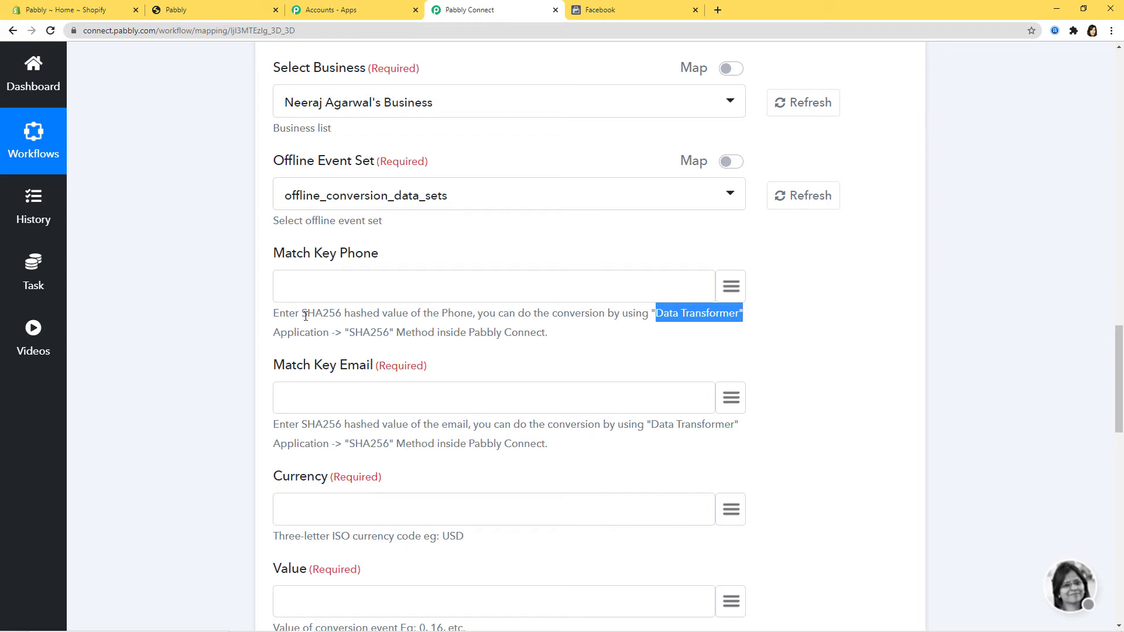
pyautogui.moveTo(301, 315); pyautogui.dragTo(342, 315)
pyautogui.click(386, 326)
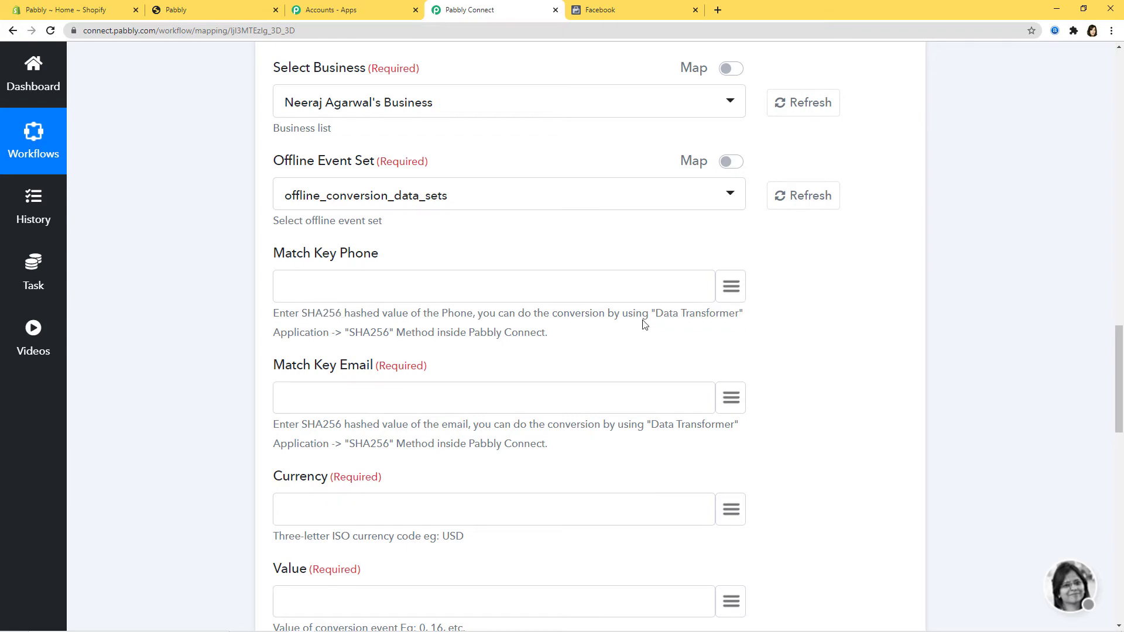
pyautogui.scroll(10, 966, 419)
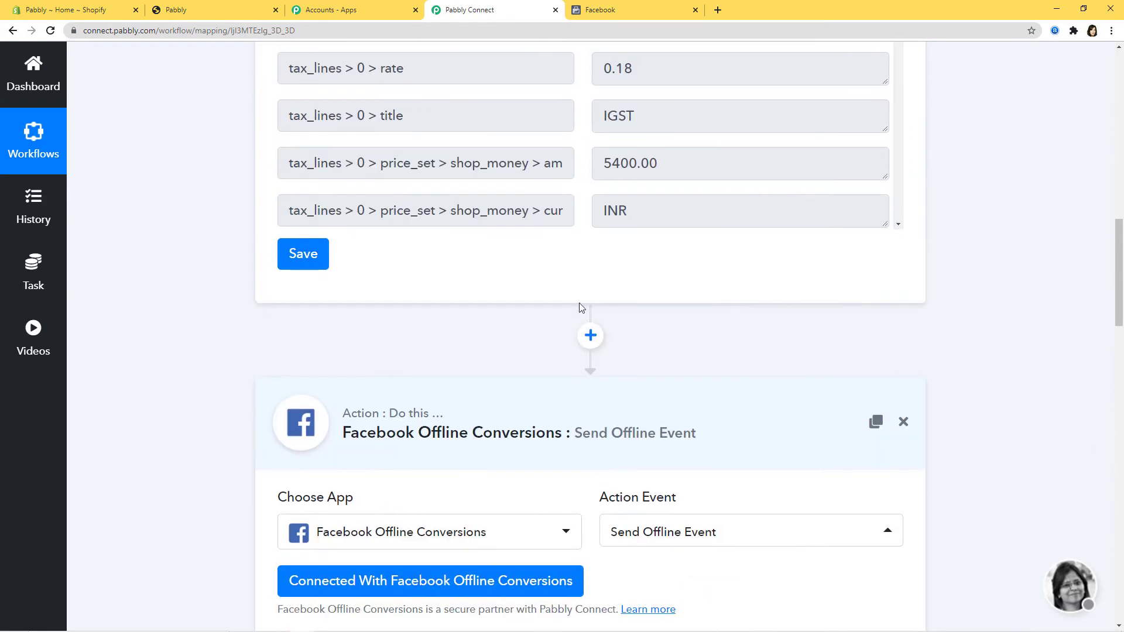
# Insert a Data Transformer step with the SHA256 action before the Facebook action and connect it.
pyautogui.click(587, 337)
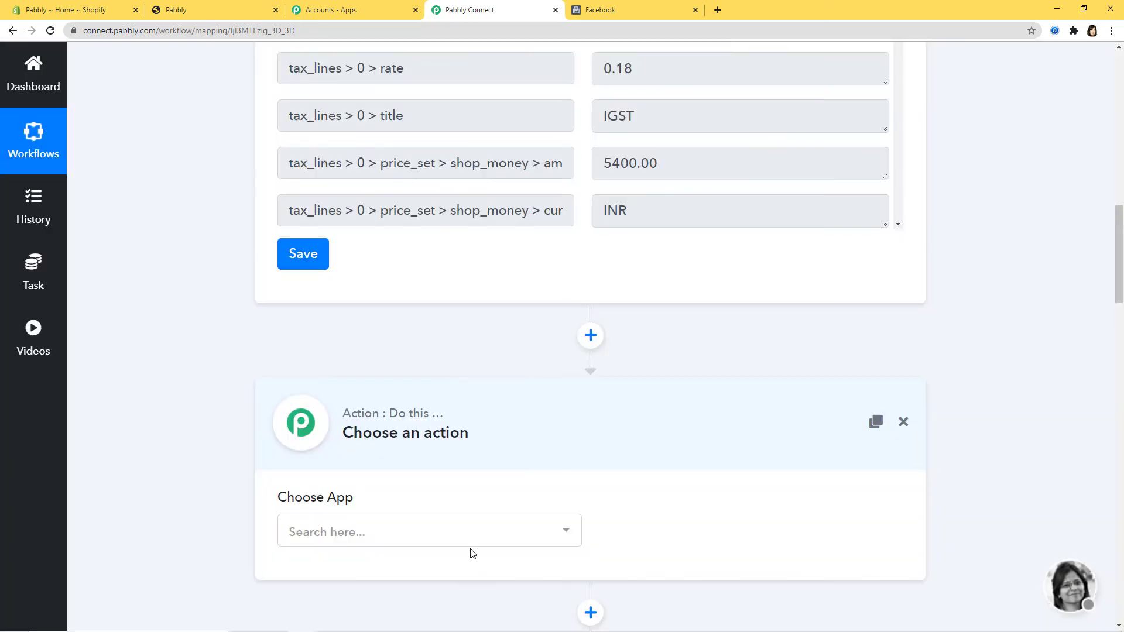
pyautogui.click(476, 530)
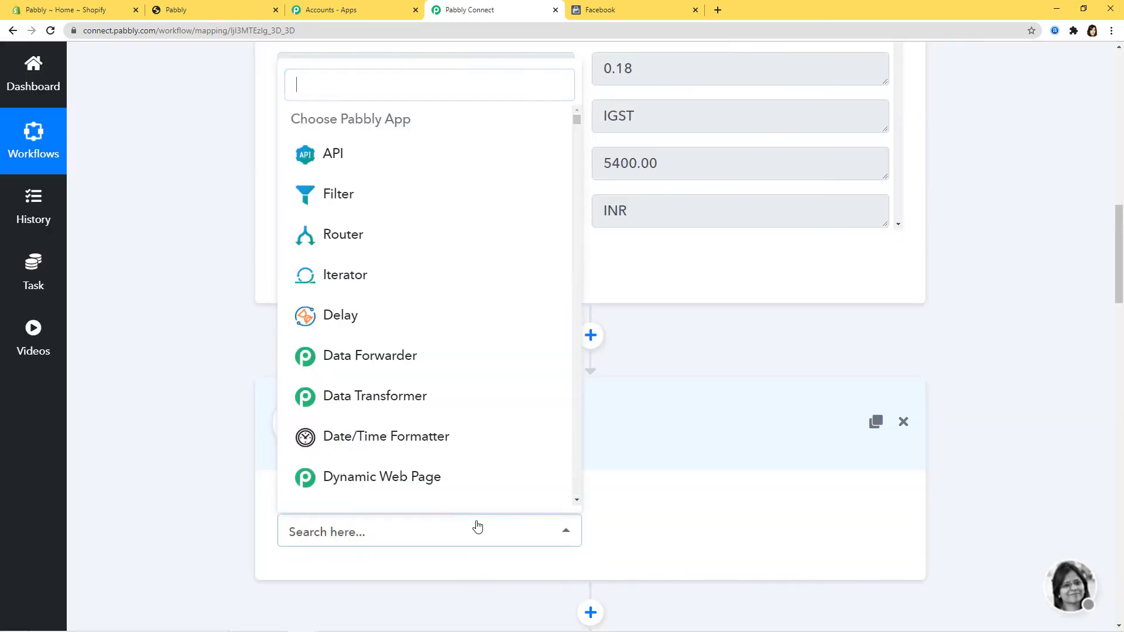
pyautogui.write('data')
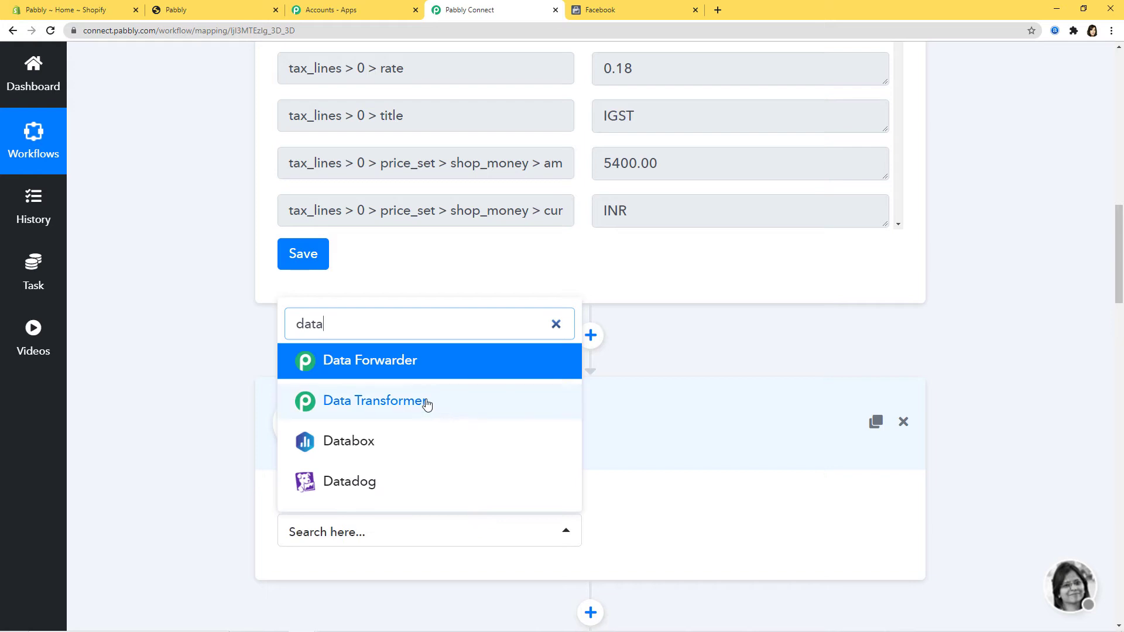
pyautogui.click(421, 401)
pyautogui.click(634, 527)
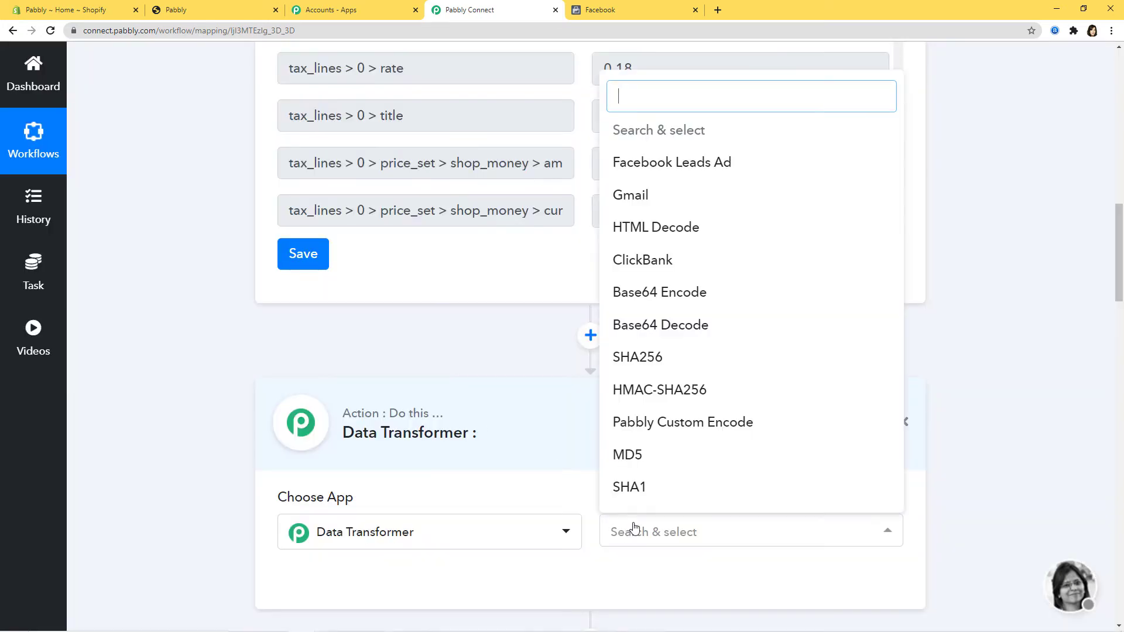
pyautogui.click(651, 363)
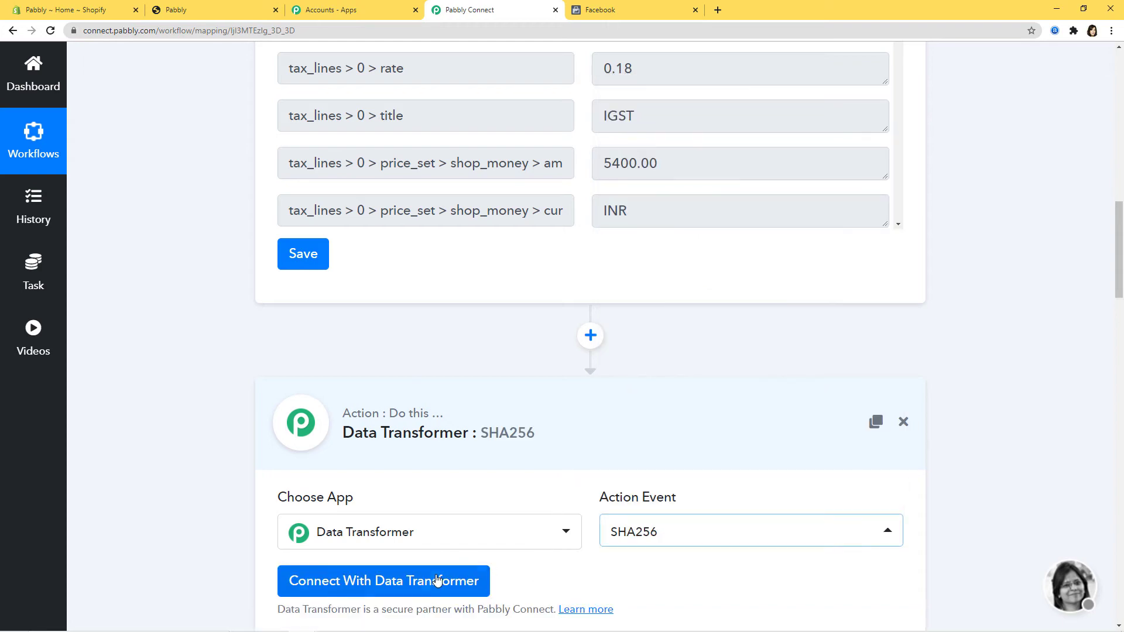
pyautogui.click(479, 576)
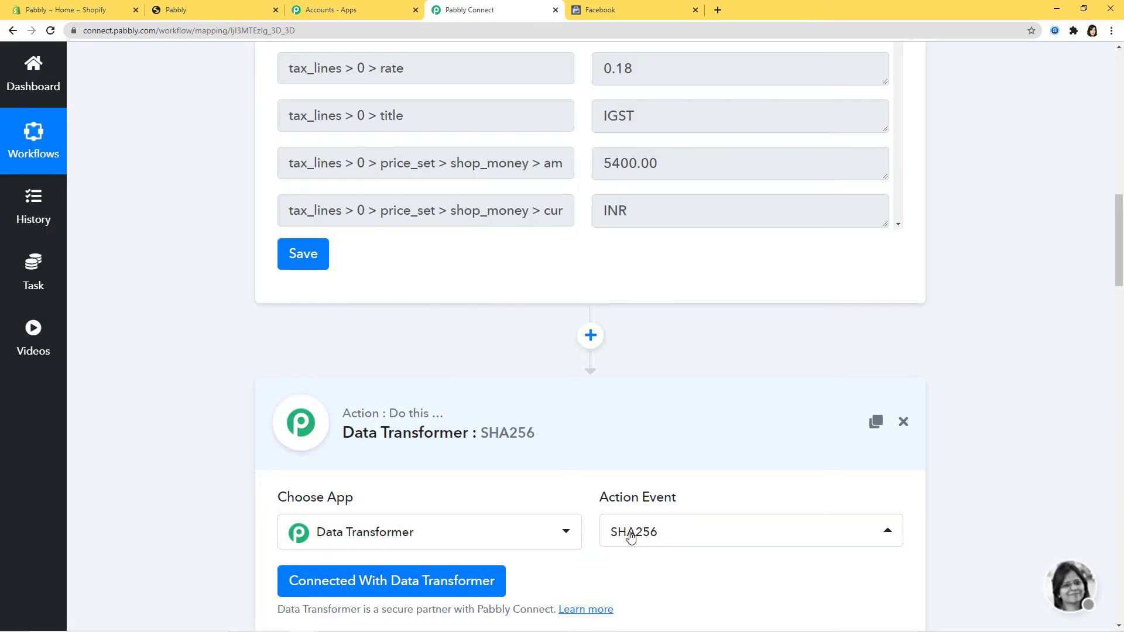
pyautogui.scroll(-5, 629, 535)
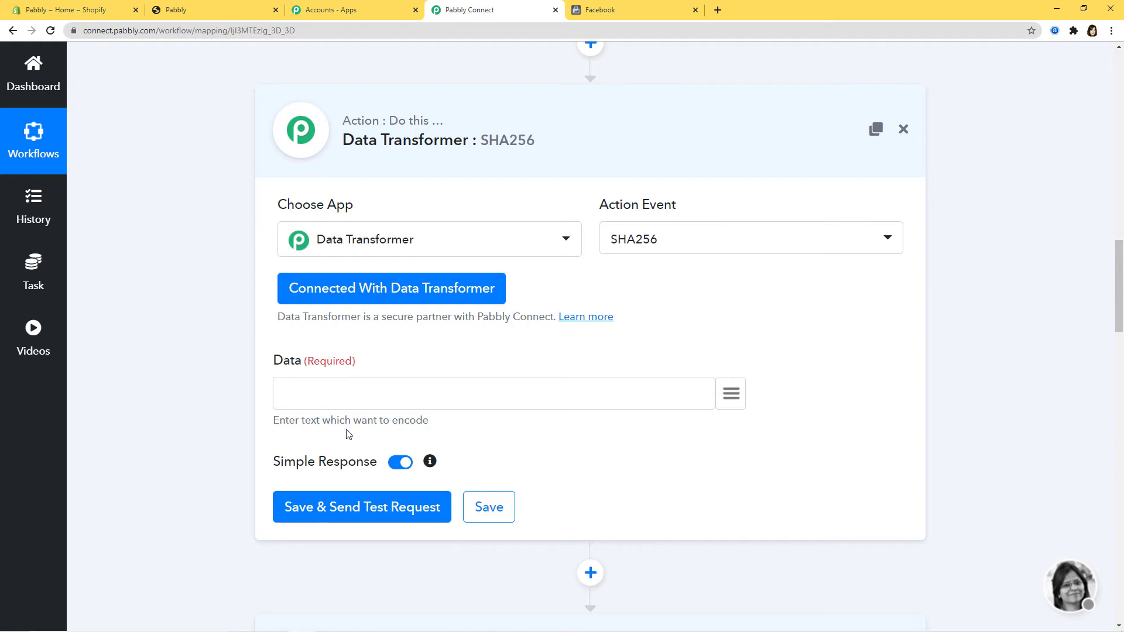
# Hash the shipping address phone, send a test request, and enlarge the hash result to show it fully.
pyautogui.click(732, 396)
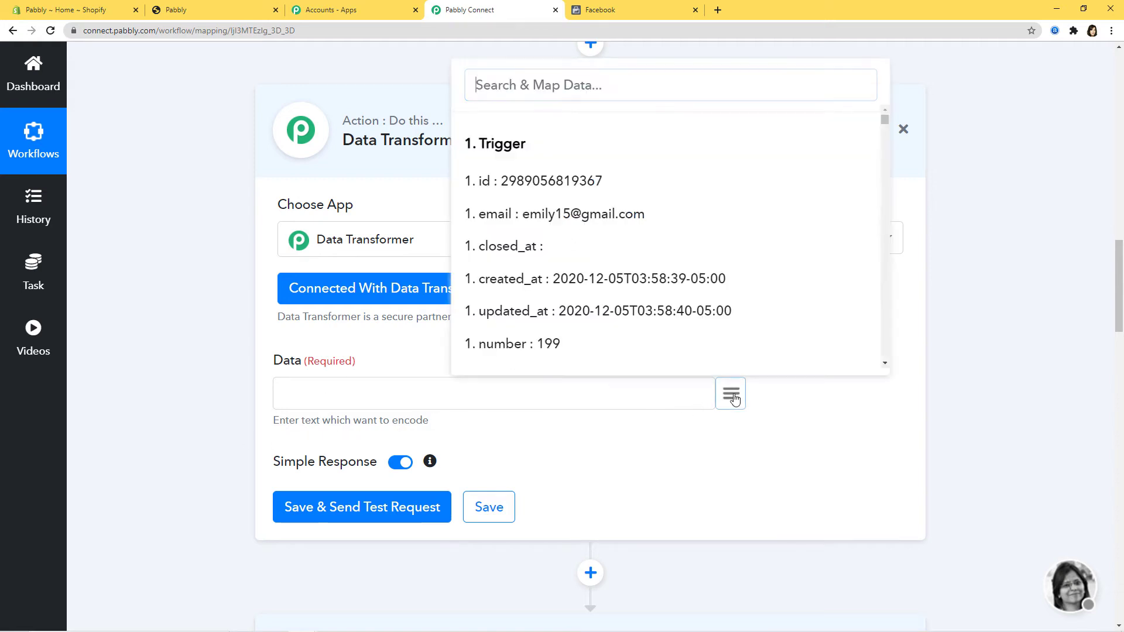
pyautogui.write('pho')
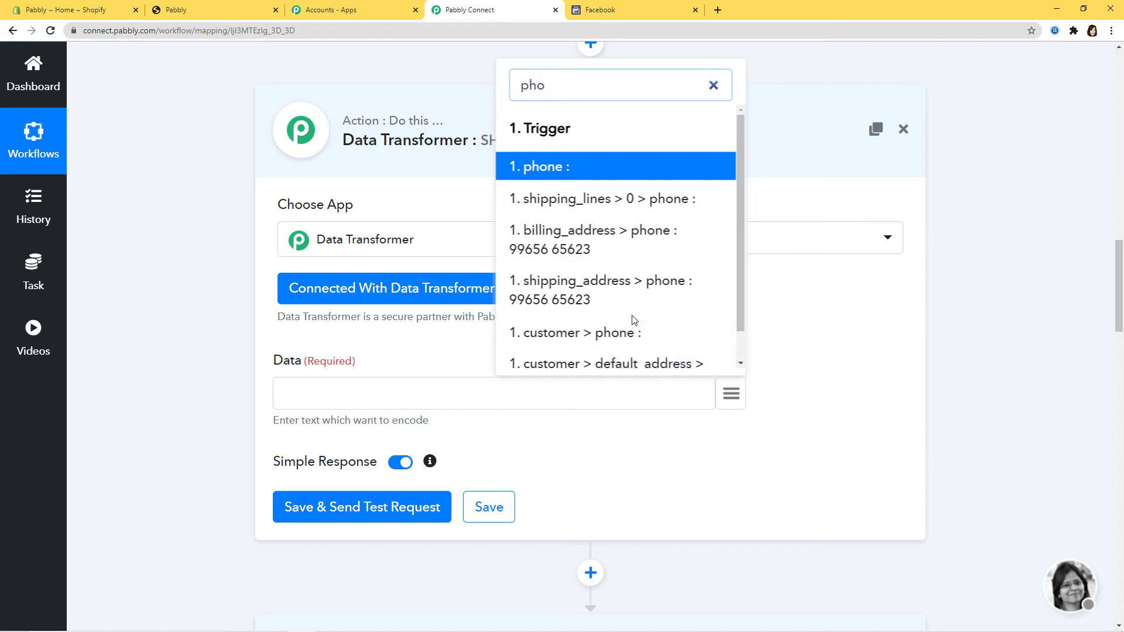
pyautogui.scroll(-1, 635, 318)
pyautogui.click(630, 262)
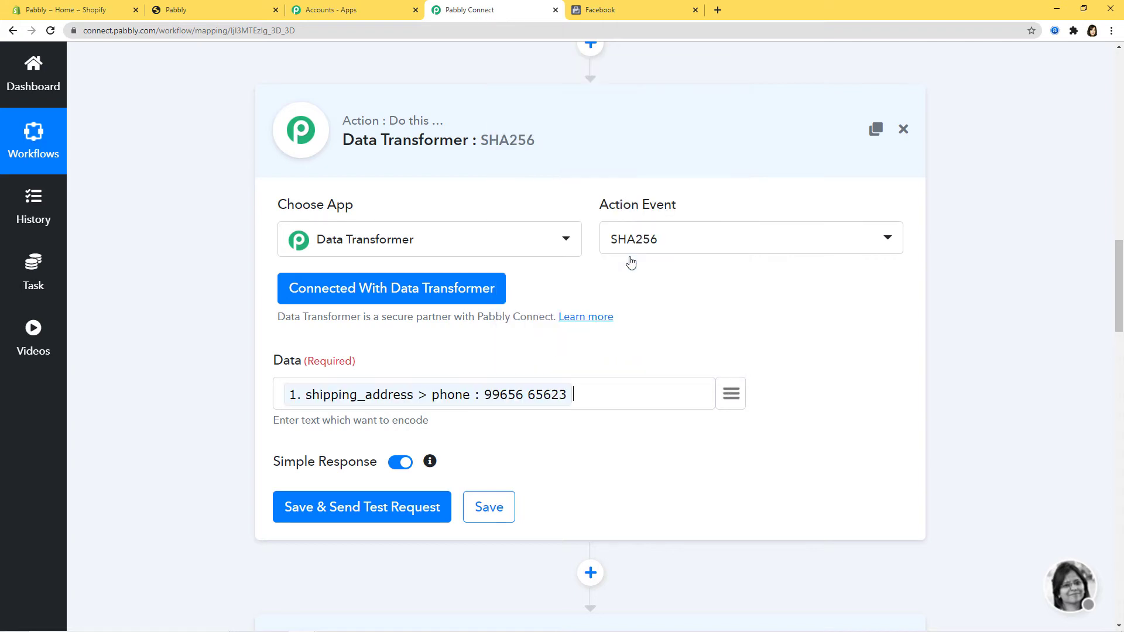
pyautogui.click(369, 514)
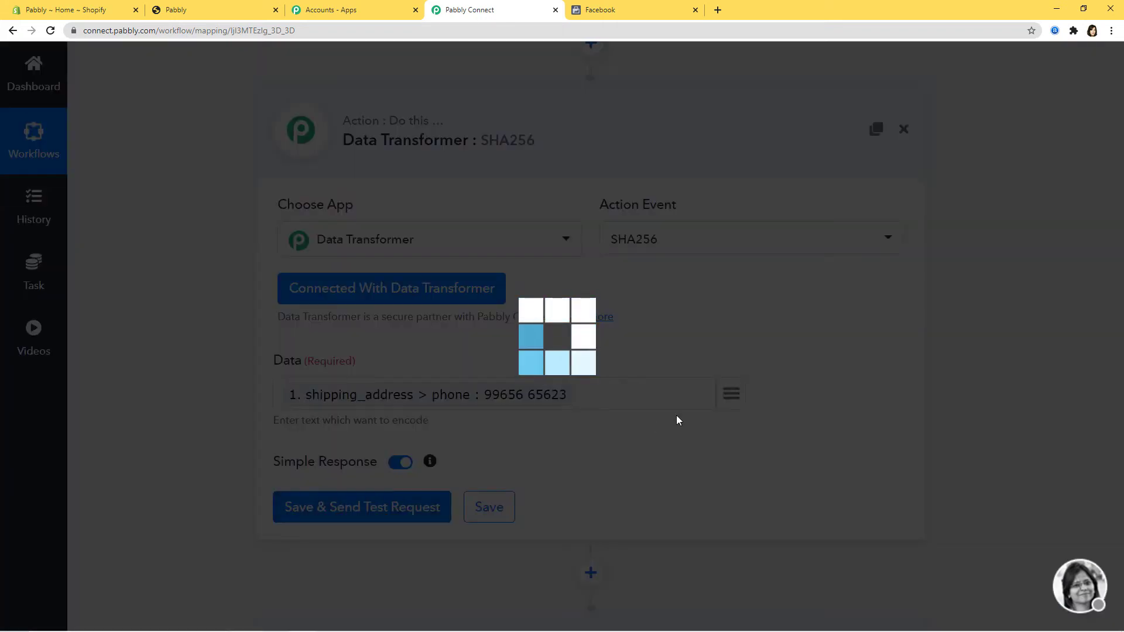
pyautogui.scroll(-3, 681, 418)
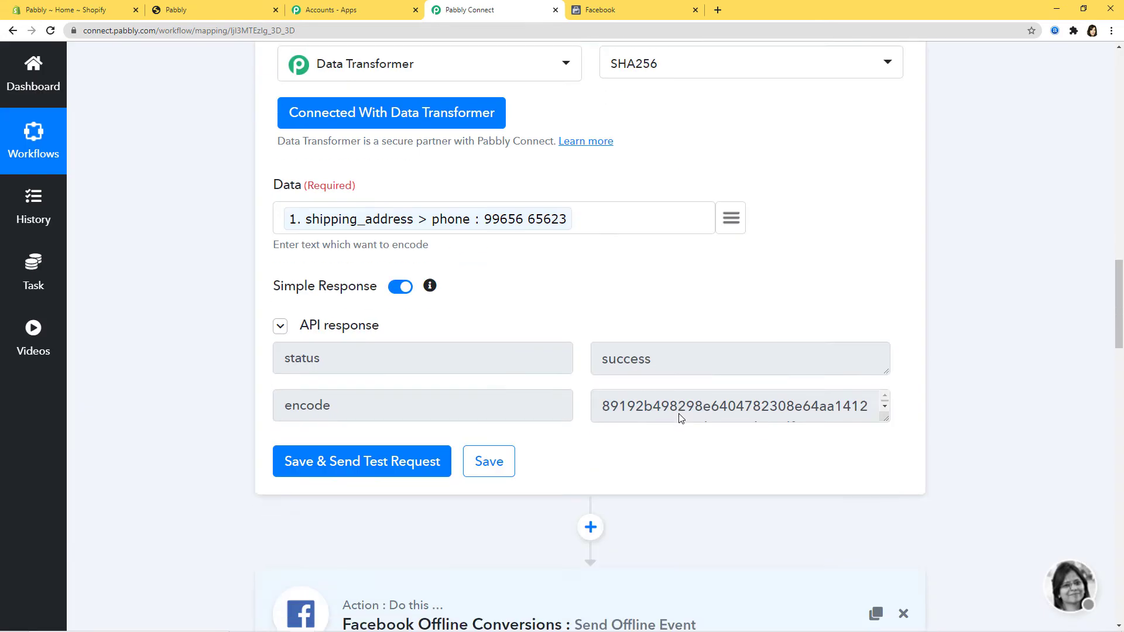
pyautogui.moveTo(884, 420); pyautogui.dragTo(884, 443)
pyautogui.scroll(1, 690, 464)
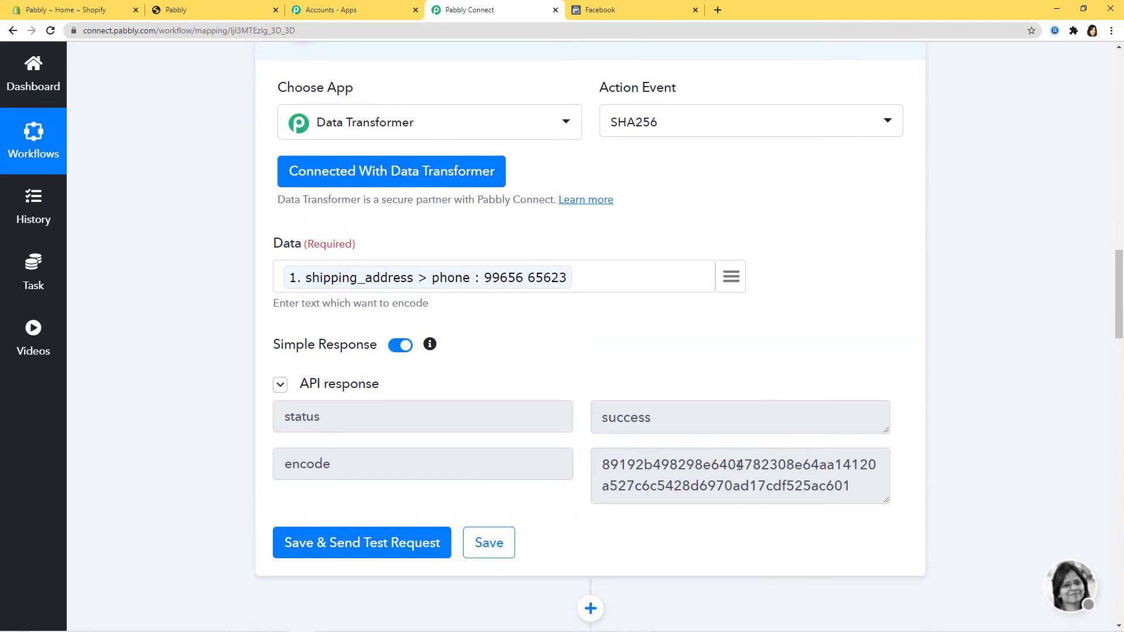
pyautogui.scroll(-12, 974, 482)
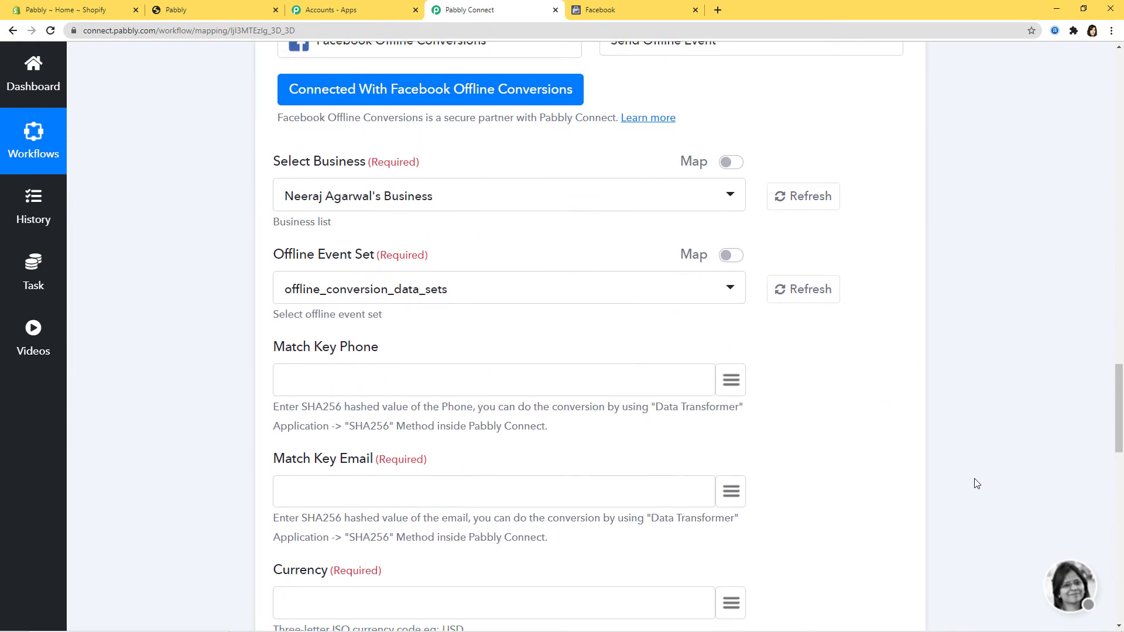
pyautogui.scroll(10, 905, 429)
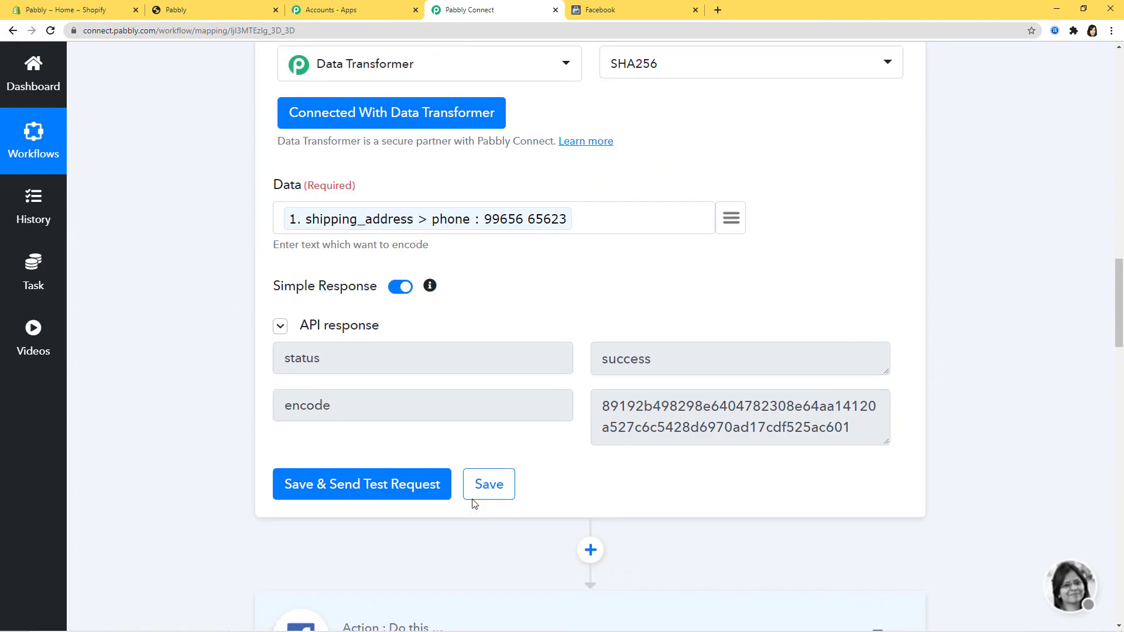
# Save the phone hashing step and reopen the Facebook Offline Conversions connection.
pyautogui.click(480, 489)
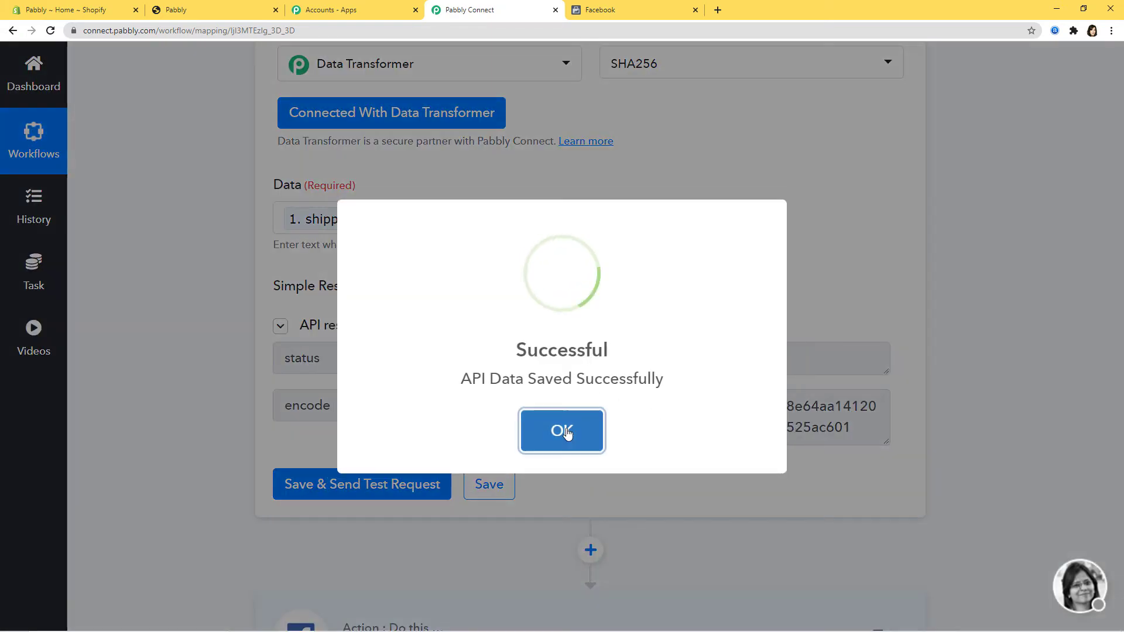
pyautogui.click(565, 432)
pyautogui.scroll(-4, 936, 495)
pyautogui.scroll(-3, 938, 496)
pyautogui.click(490, 384)
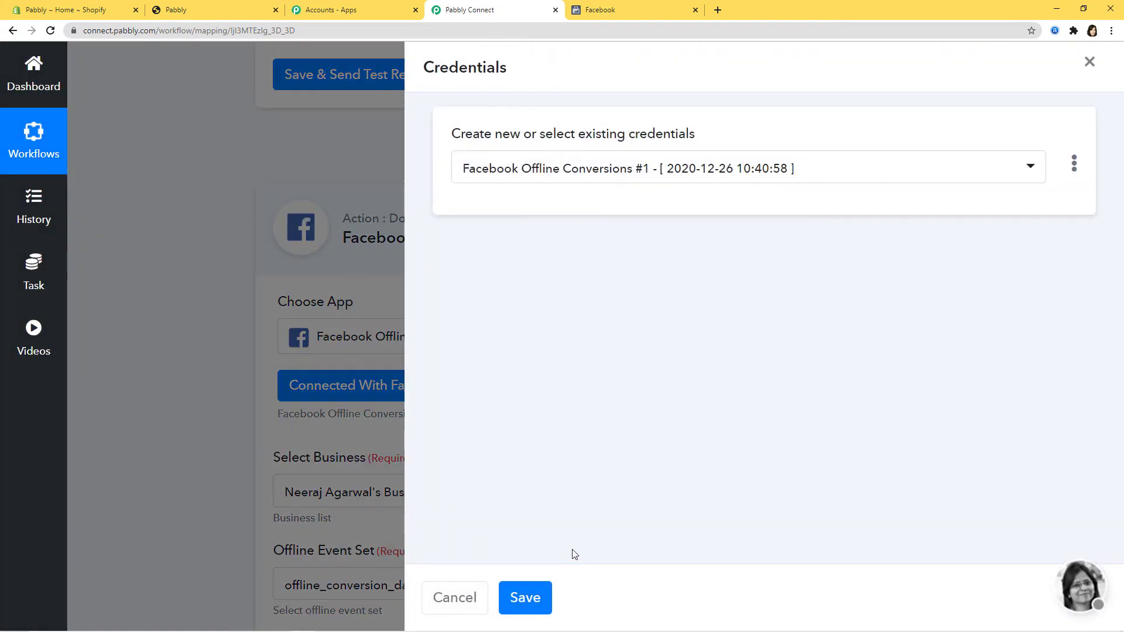
# Keep the existing Facebook credentials and map 2. encode into Match Key Phone.
pyautogui.click(520, 593)
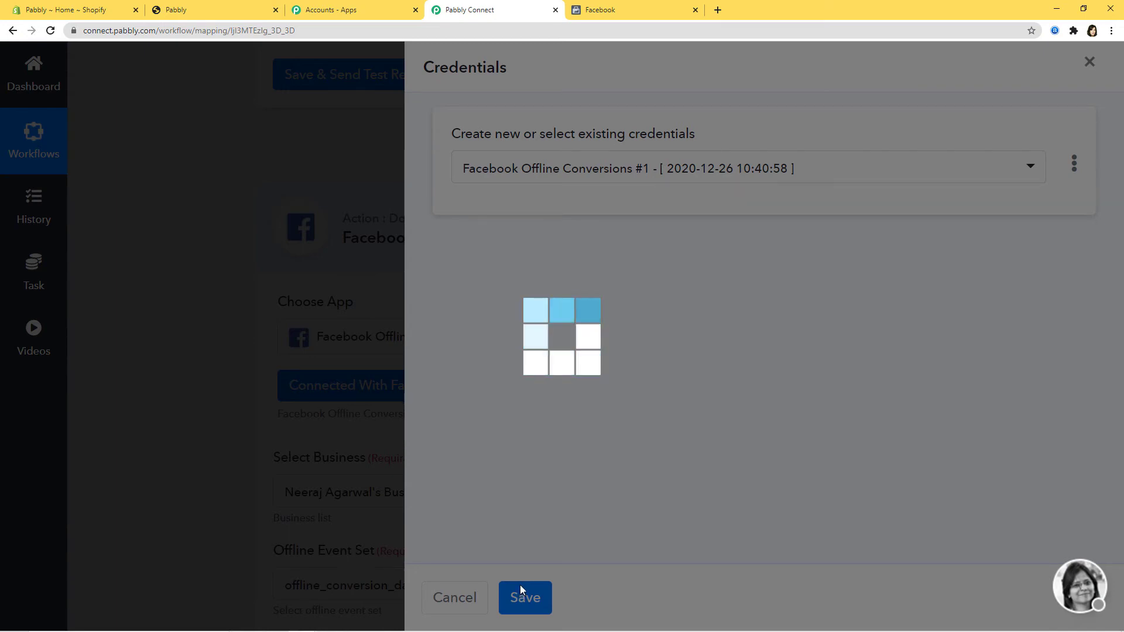
pyautogui.scroll(-5, 527, 544)
pyautogui.scroll(-2, 529, 532)
pyautogui.scroll(3, 527, 529)
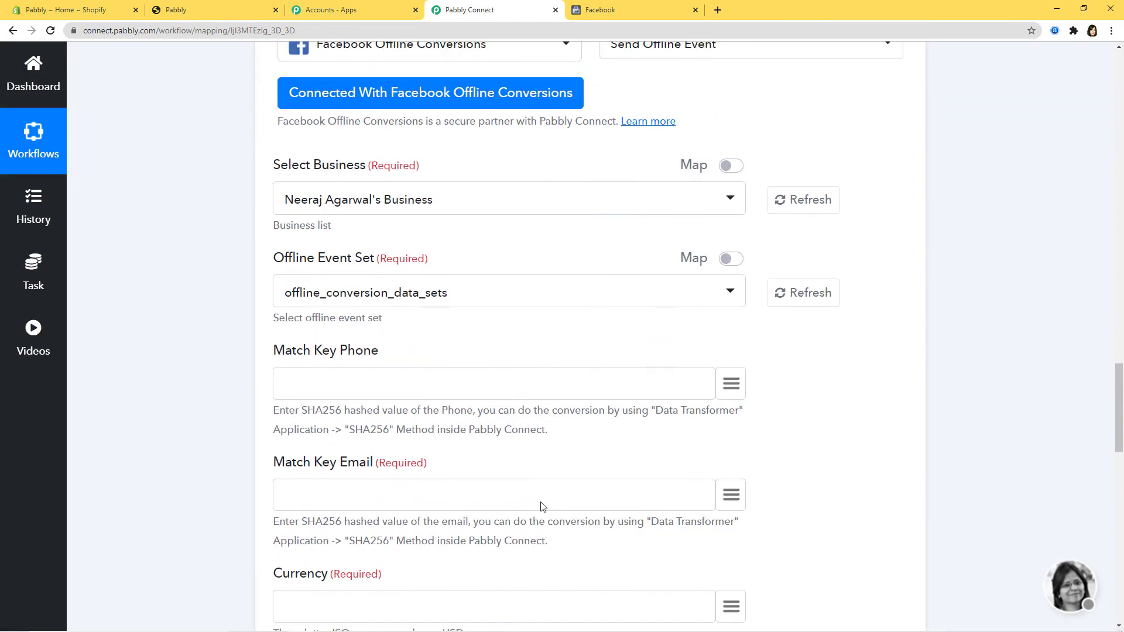
pyautogui.click(732, 383)
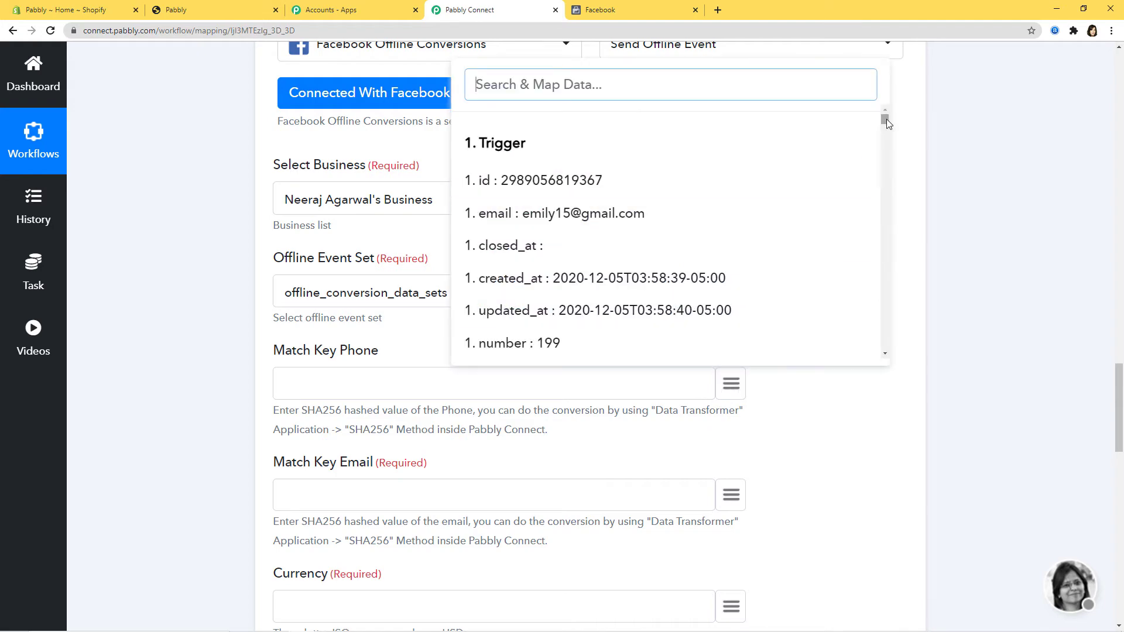
pyautogui.moveTo(885, 119); pyautogui.dragTo(883, 369)
pyautogui.click(761, 350)
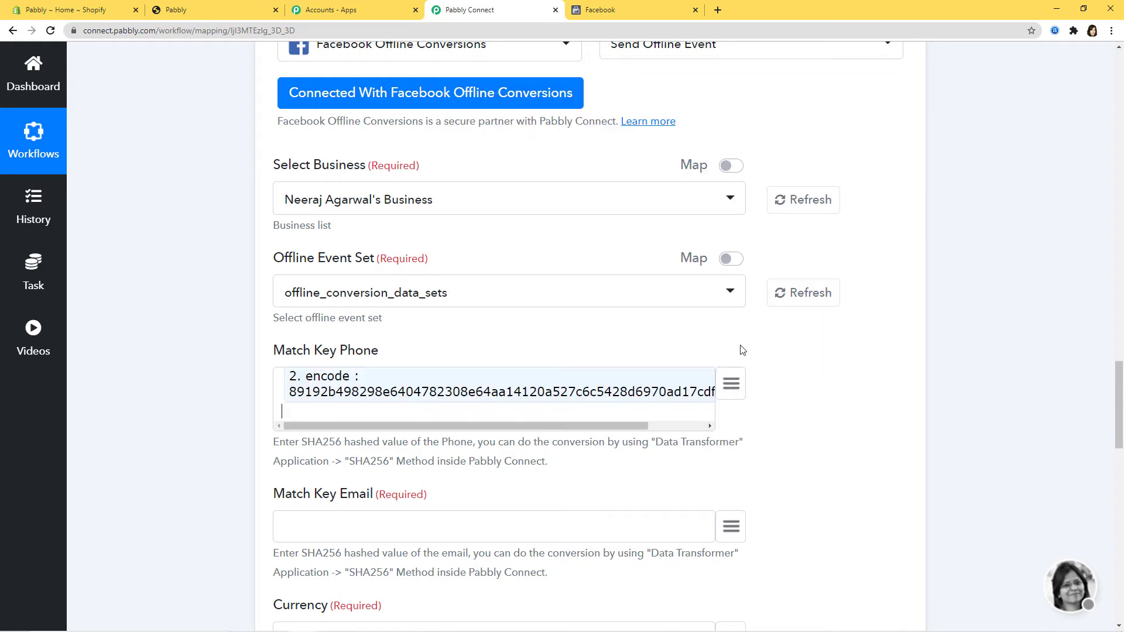
pyautogui.scroll(-4, 844, 449)
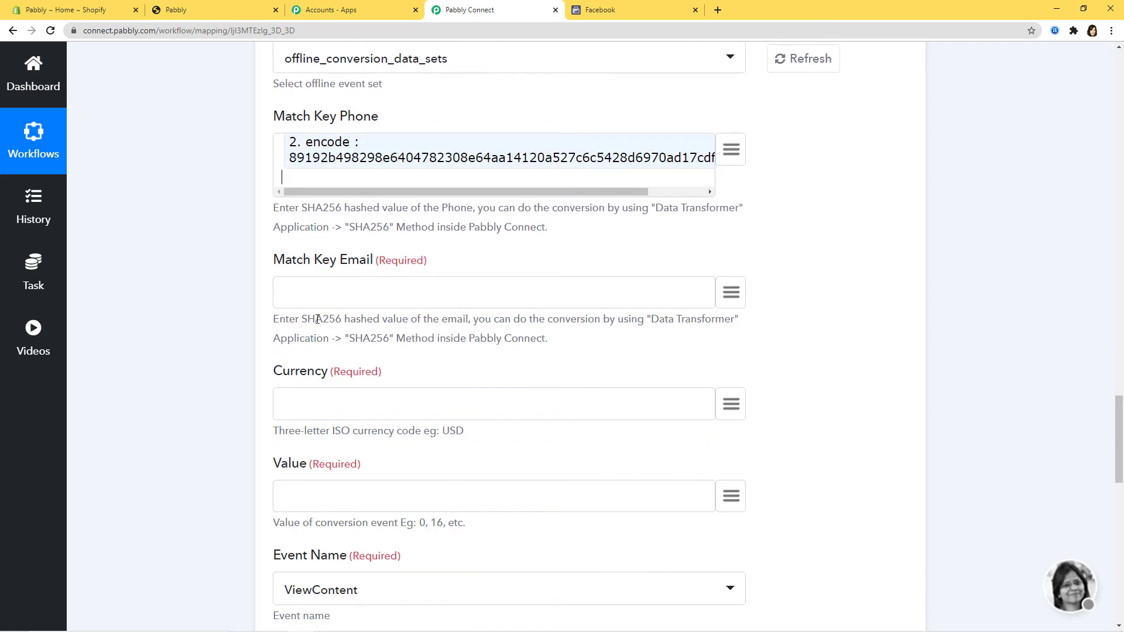
# Select the SHA256 text in the email field's hint.
pyautogui.moveTo(302, 322); pyautogui.dragTo(344, 321)
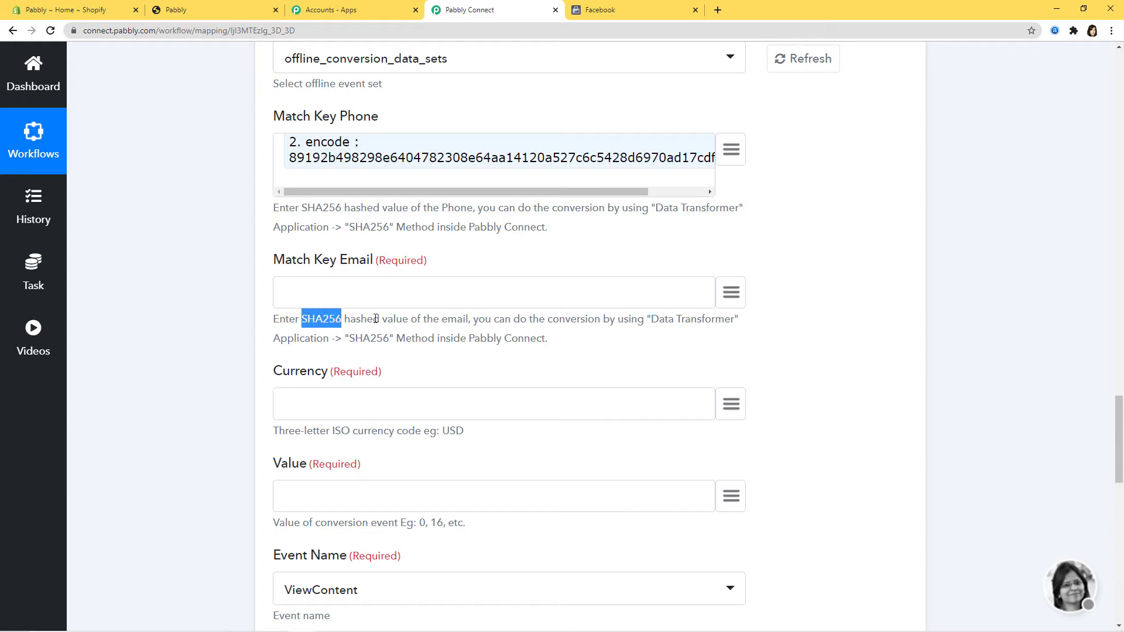
pyautogui.click(377, 320)
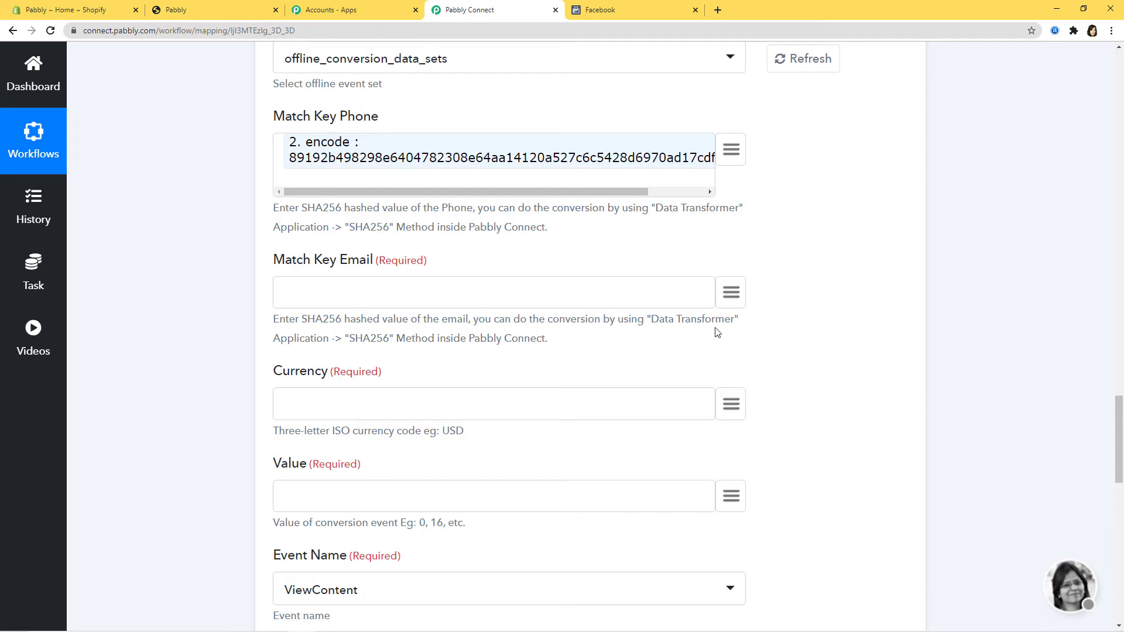
pyautogui.scroll(-4, 662, 393)
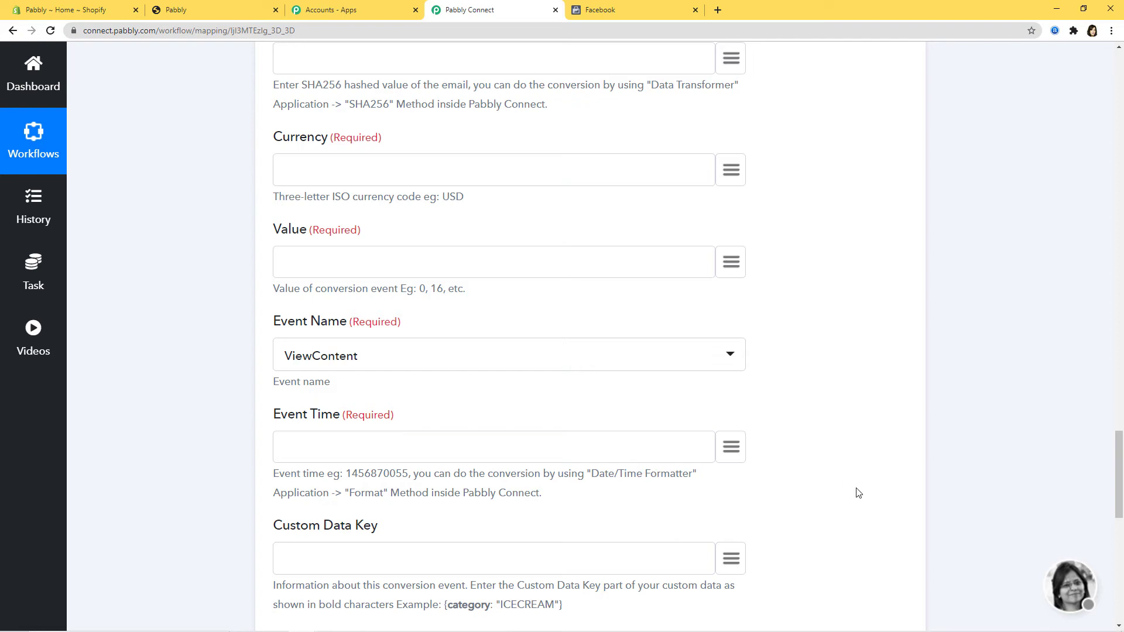
pyautogui.scroll(15, 858, 493)
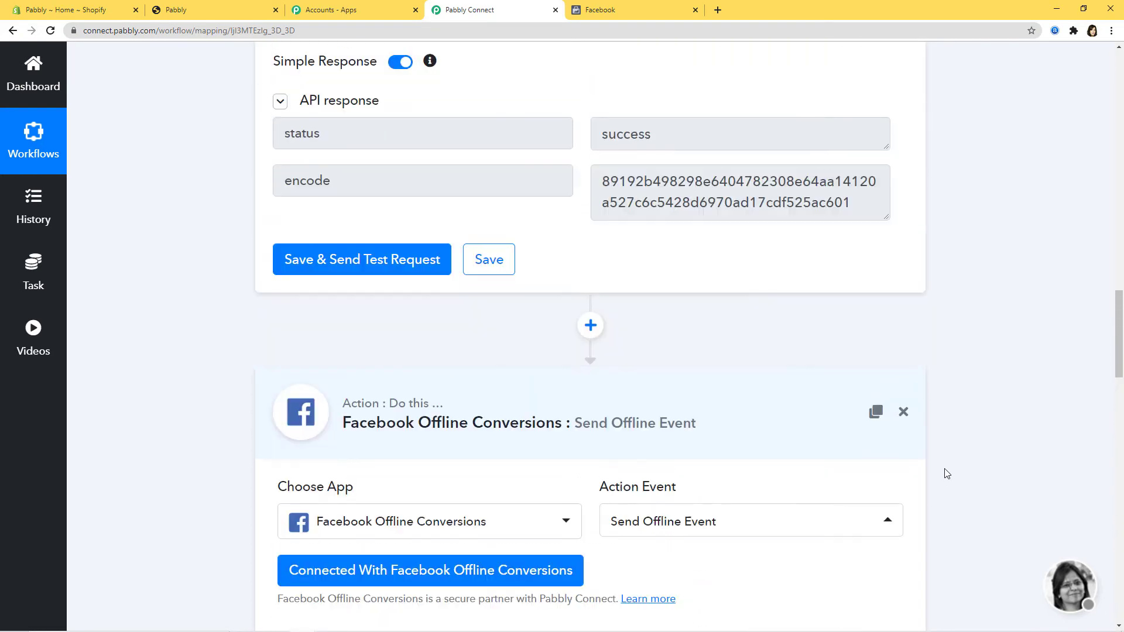
# Insert another Data Transformer SHA256 step before the Facebook step and connect it.
pyautogui.scroll(2, 946, 474)
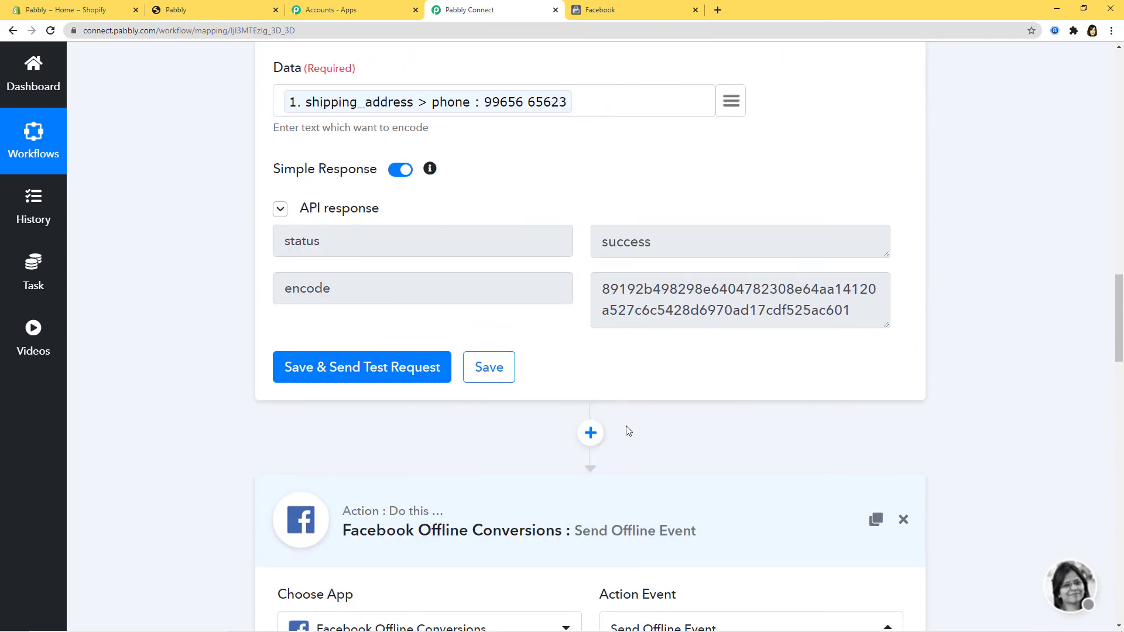
pyautogui.click(590, 434)
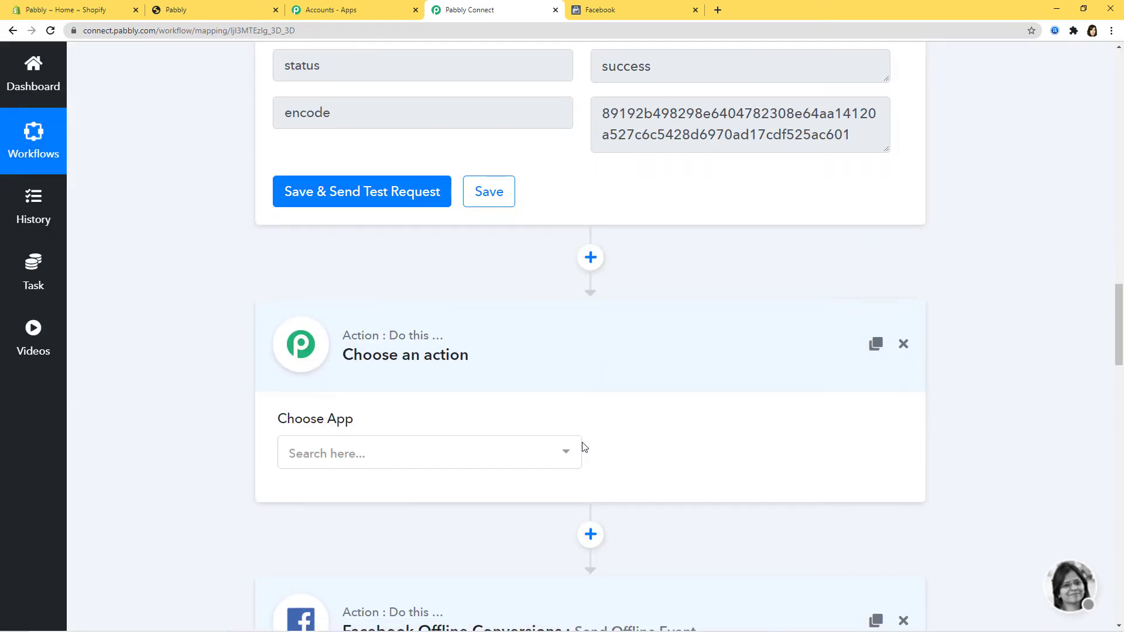
pyautogui.scroll(1, 583, 448)
pyautogui.click(466, 512)
pyautogui.write('dat')
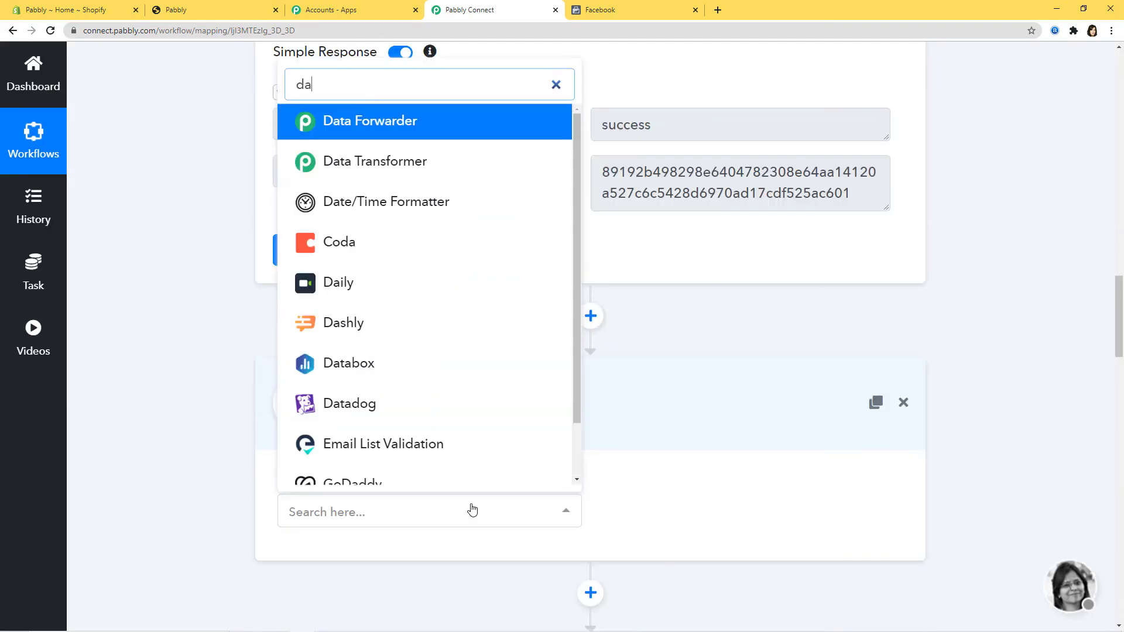
pyautogui.click(431, 307)
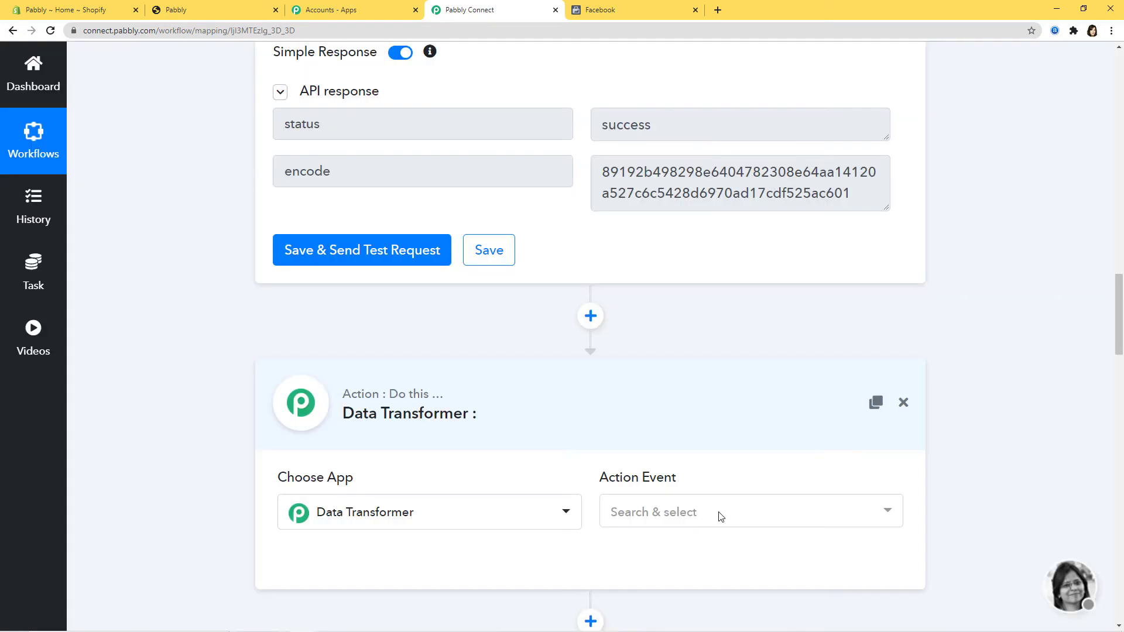
pyautogui.click(719, 516)
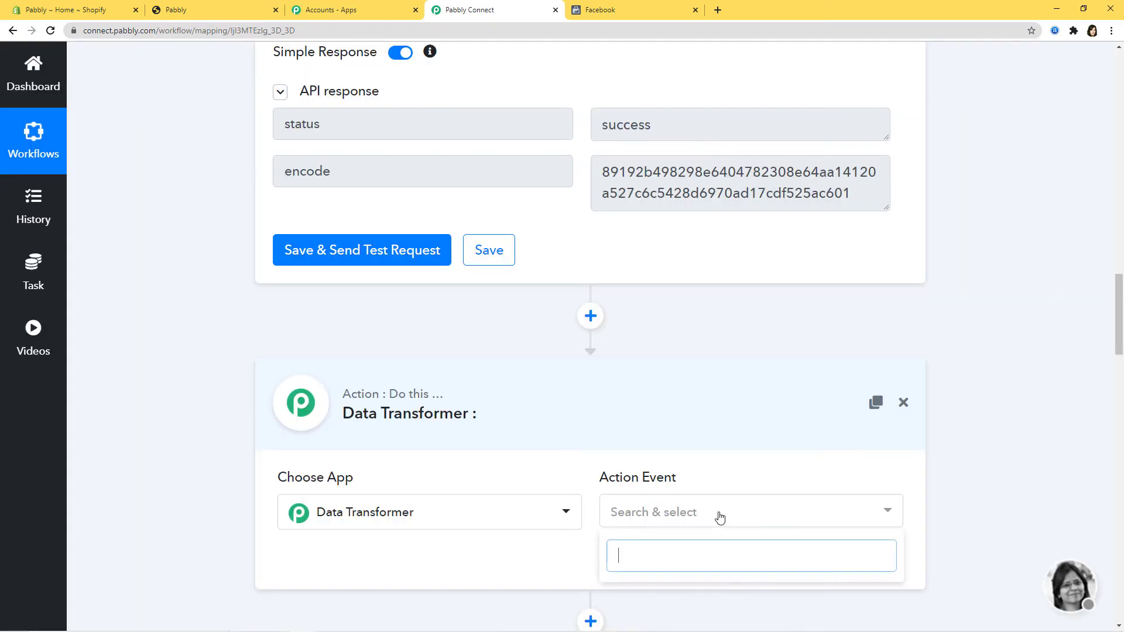
pyautogui.click(711, 512)
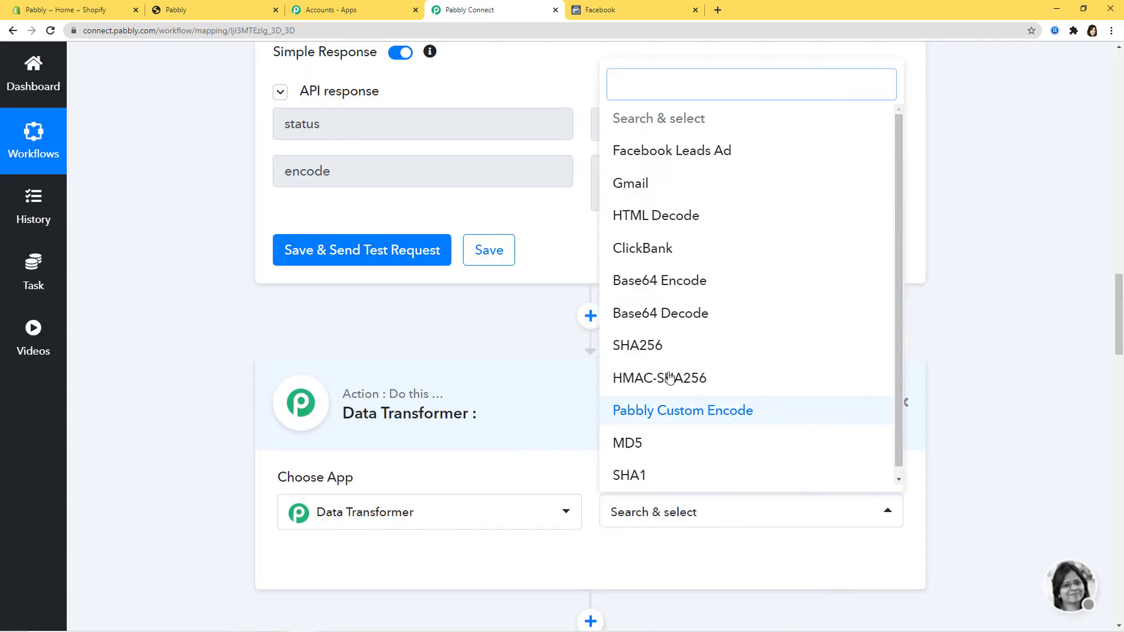
pyautogui.click(661, 351)
pyautogui.scroll(-4, 431, 342)
pyautogui.click(428, 338)
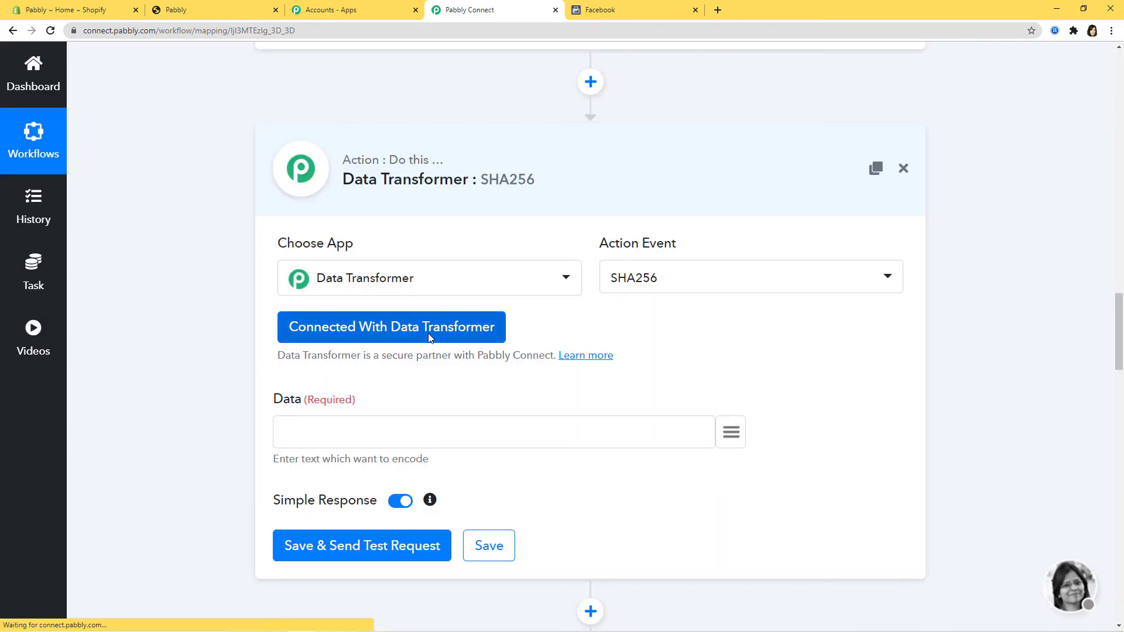
# Map the order's email into Data, test the hash, and save the step.
pyautogui.scroll(-1, 553, 377)
pyautogui.scroll(-2, 553, 378)
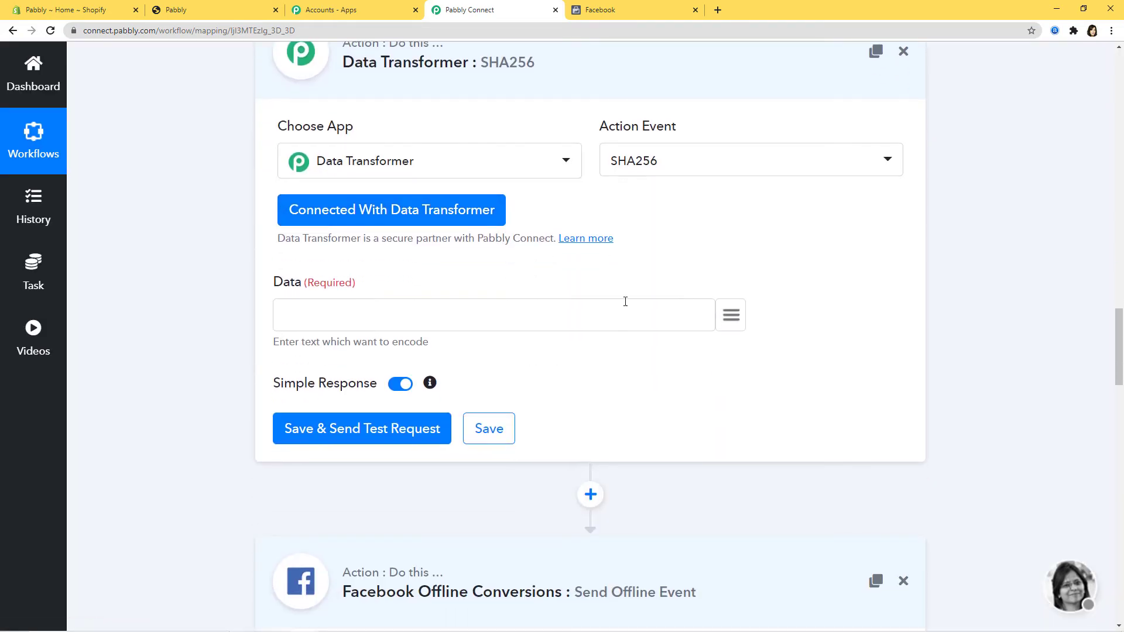
pyautogui.click(732, 316)
pyautogui.write('ema')
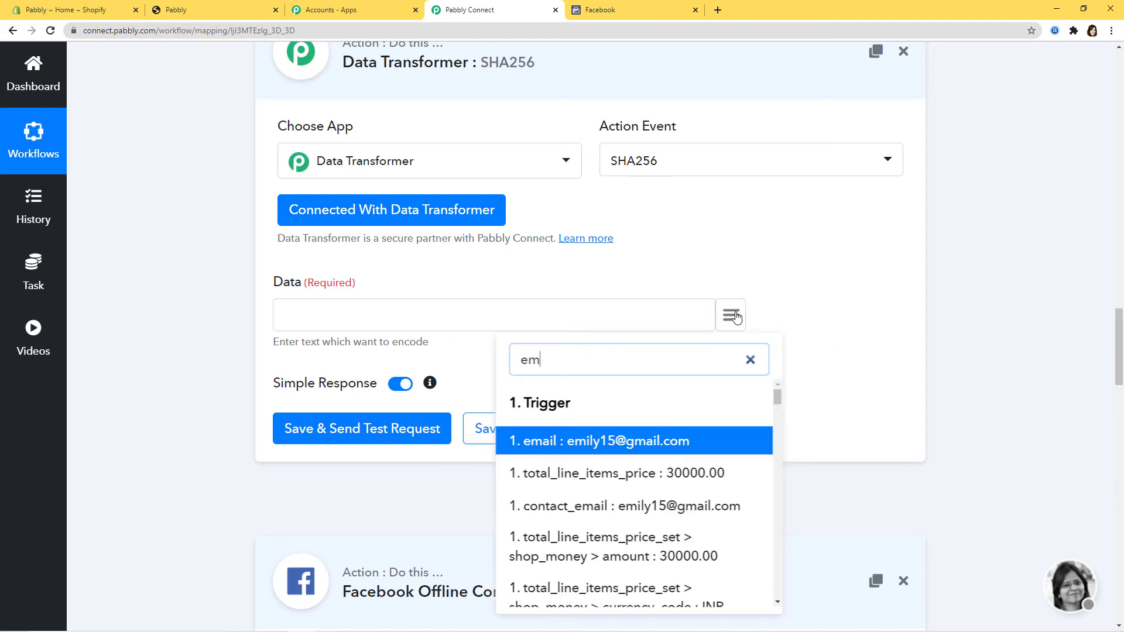
pyautogui.click(682, 445)
pyautogui.click(376, 431)
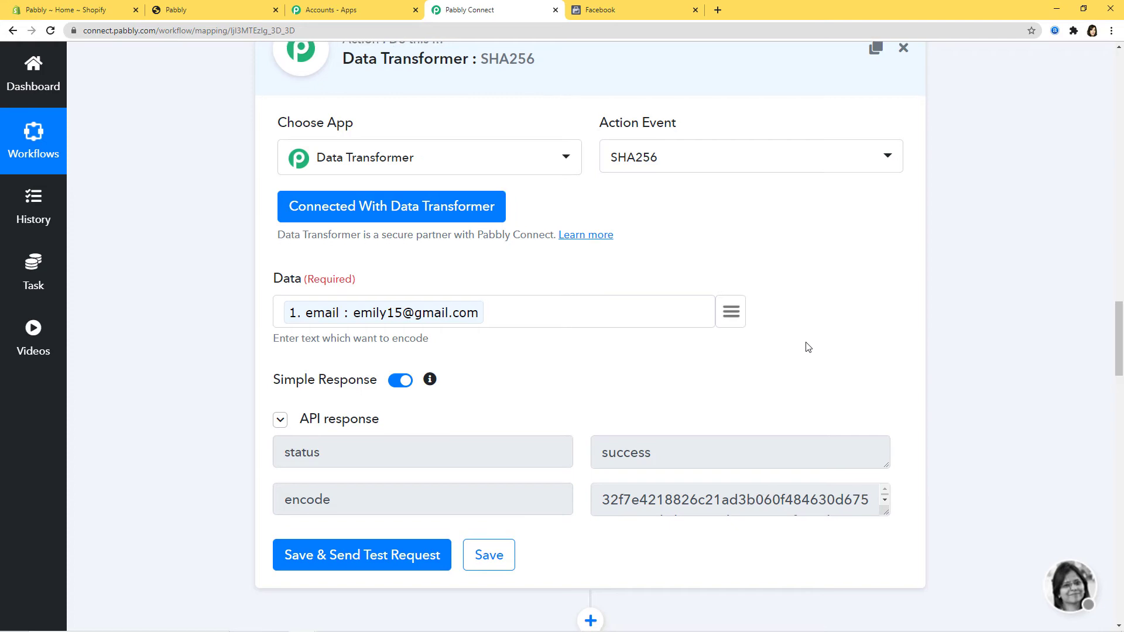
pyautogui.scroll(-4, 806, 347)
pyautogui.moveTo(888, 283); pyautogui.dragTo(884, 332)
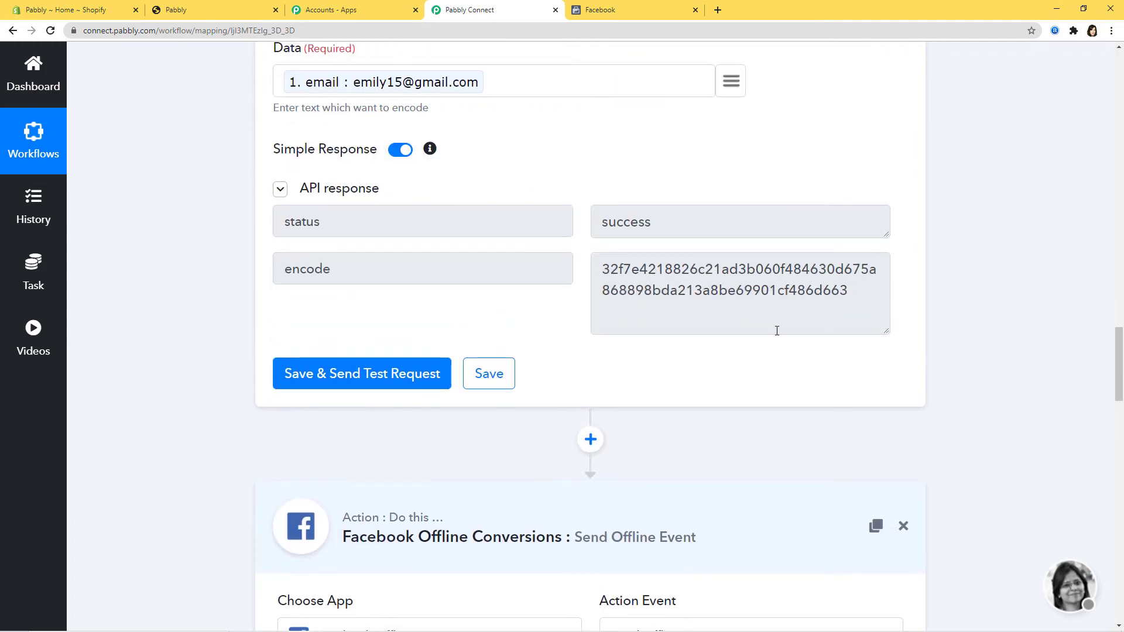
pyautogui.click(490, 374)
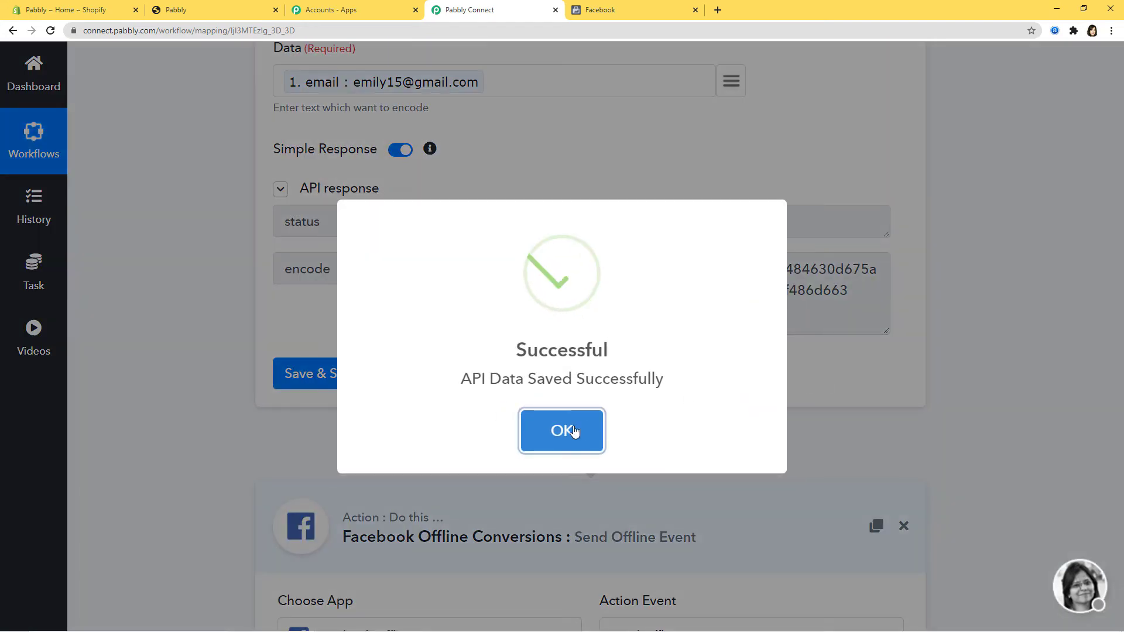
pyautogui.click(562, 431)
pyautogui.scroll(-4, 579, 243)
pyautogui.click(591, 206)
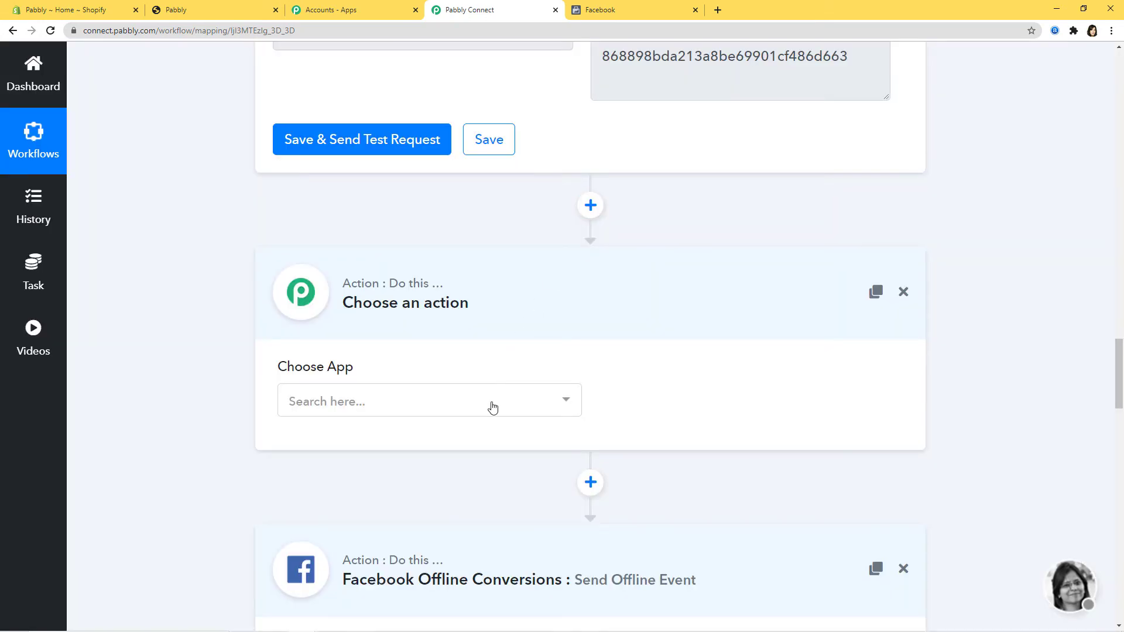
# Add a Date/Time Formatter step with the Format Date Only action and connect it.
pyautogui.click(492, 405)
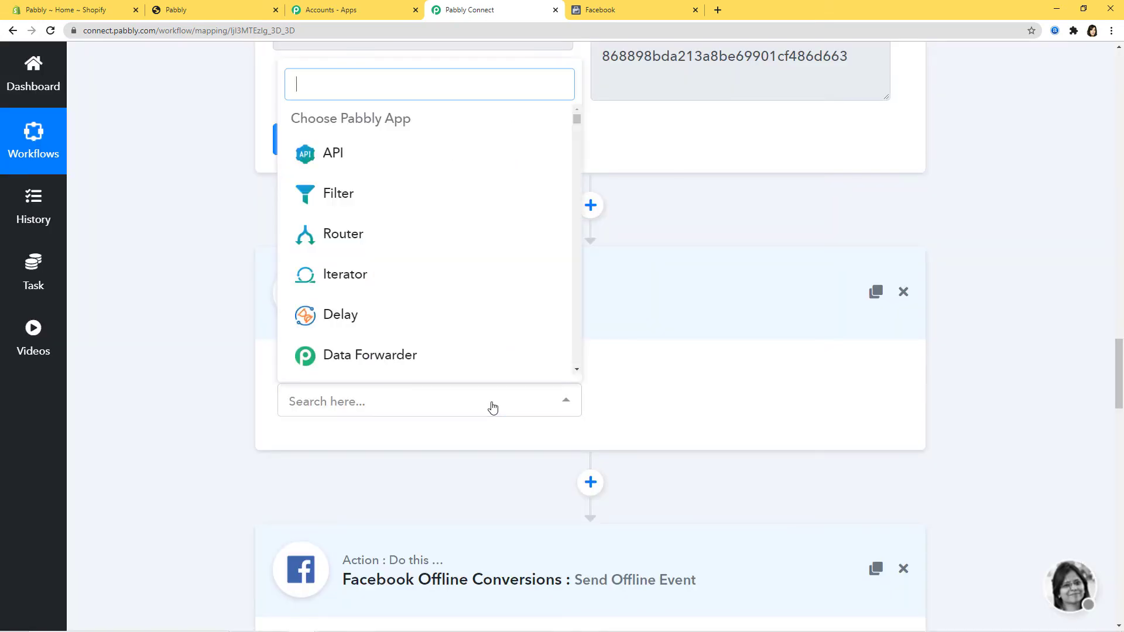
pyautogui.write('dat')
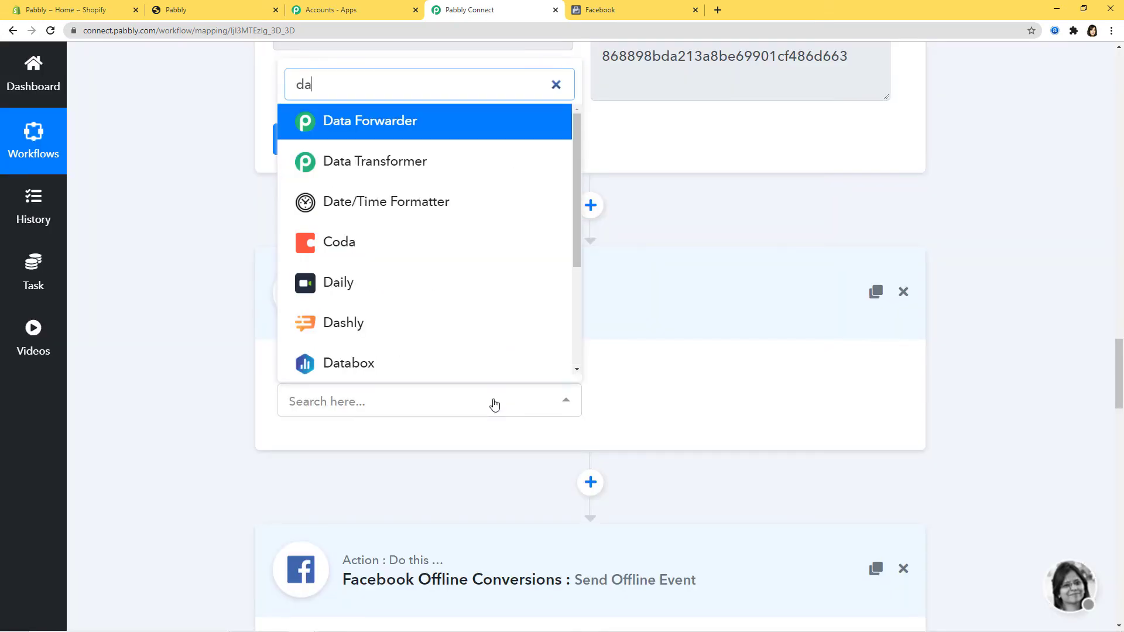
pyautogui.click(451, 233)
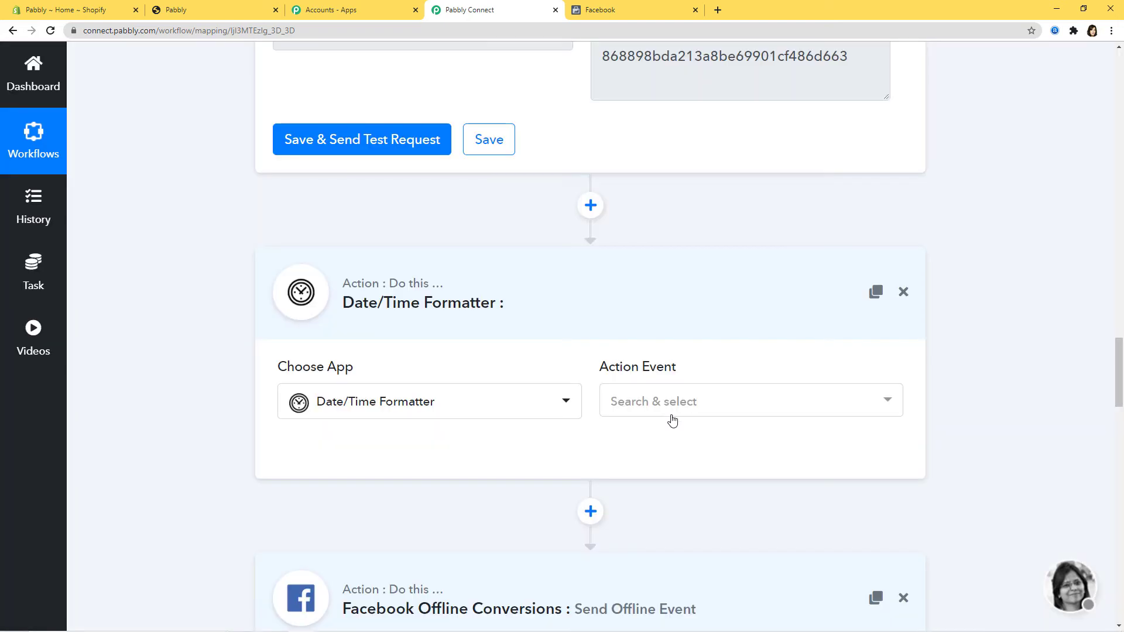
pyautogui.click(671, 404)
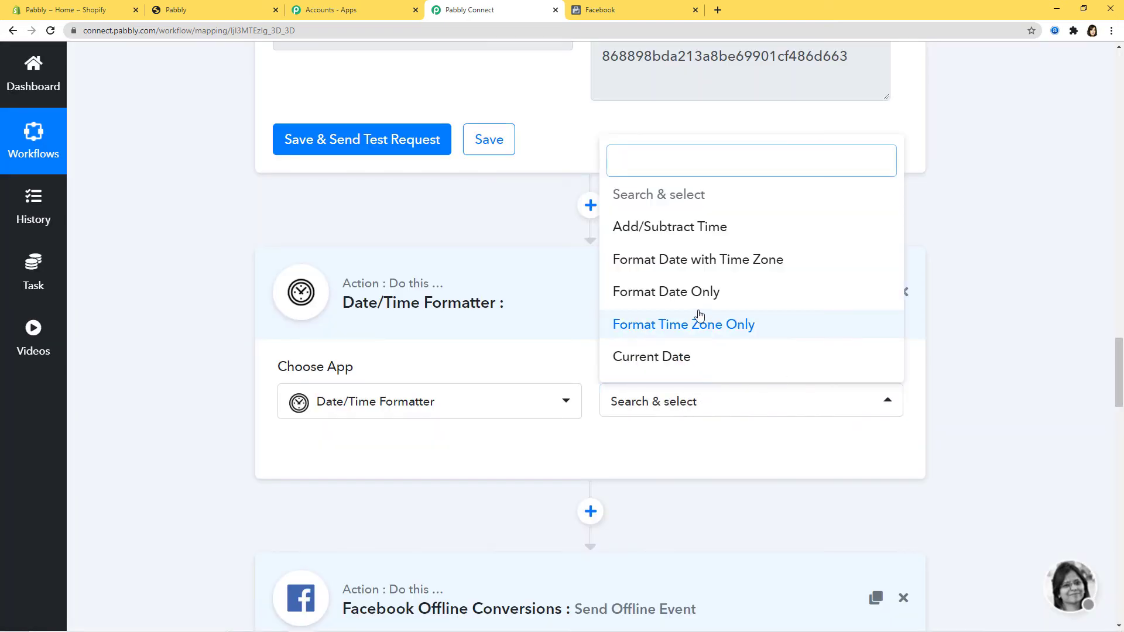
pyautogui.click(679, 296)
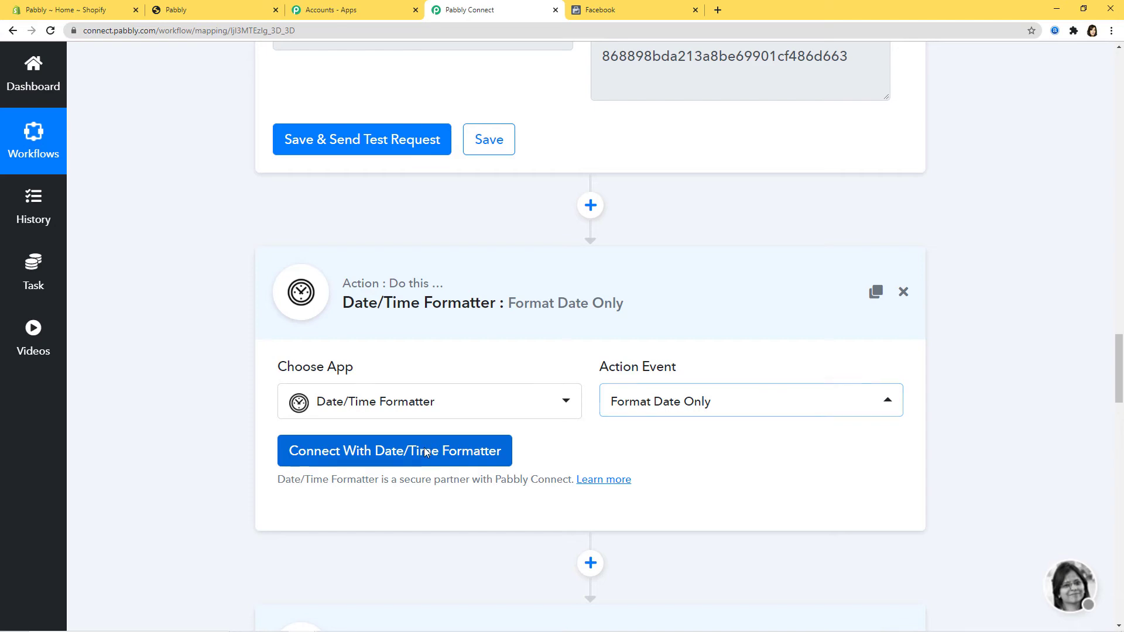
pyautogui.click(435, 455)
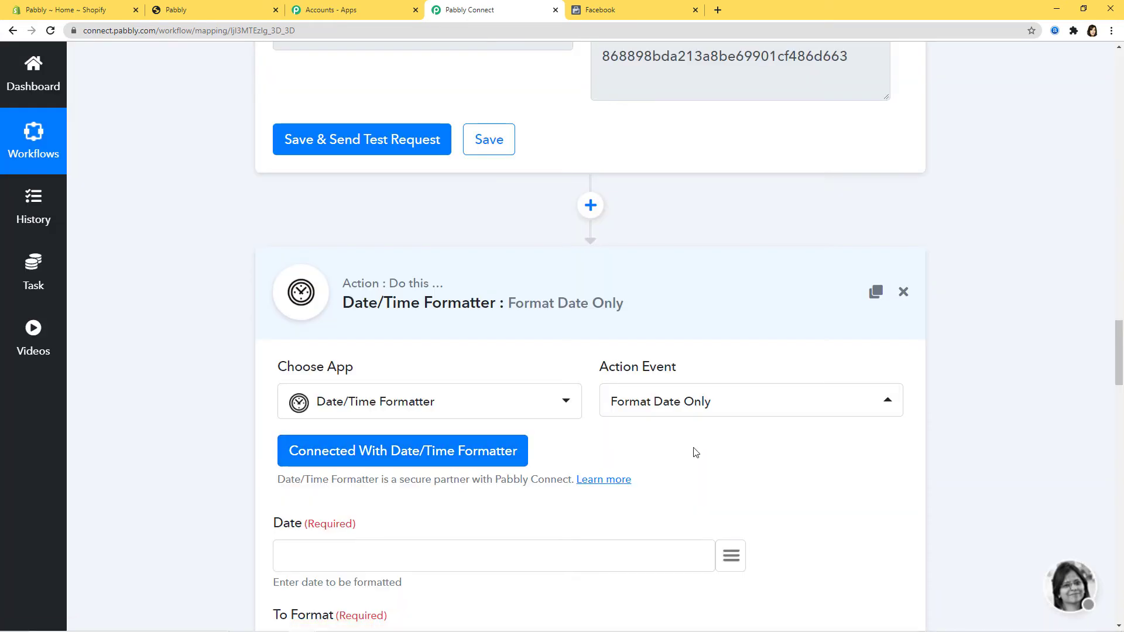
pyautogui.click(730, 387)
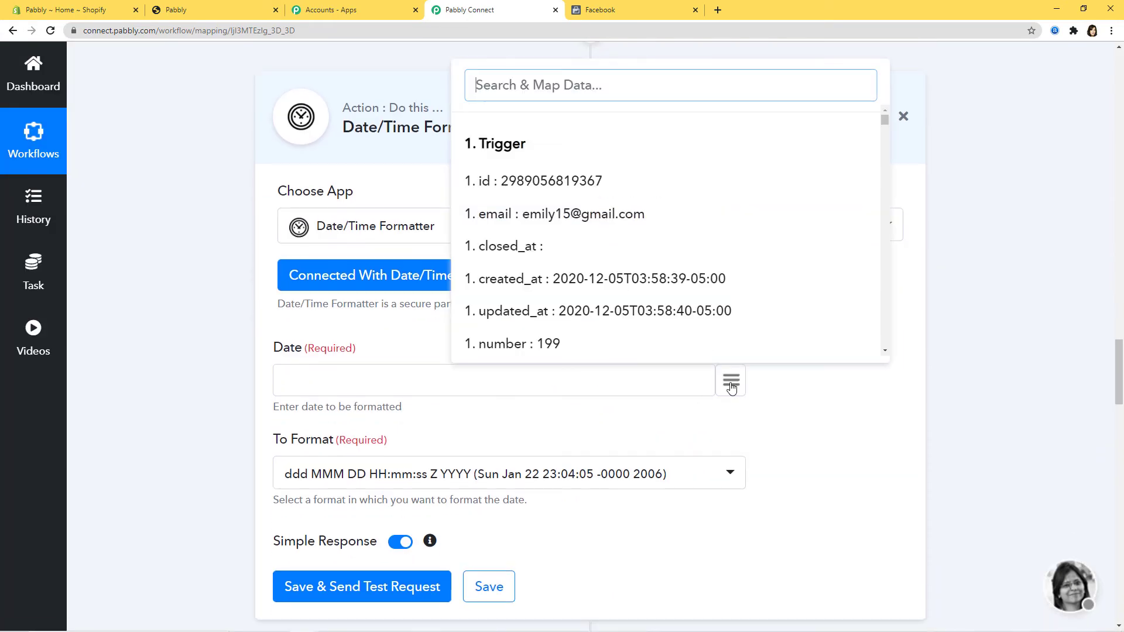
pyautogui.write('cre')
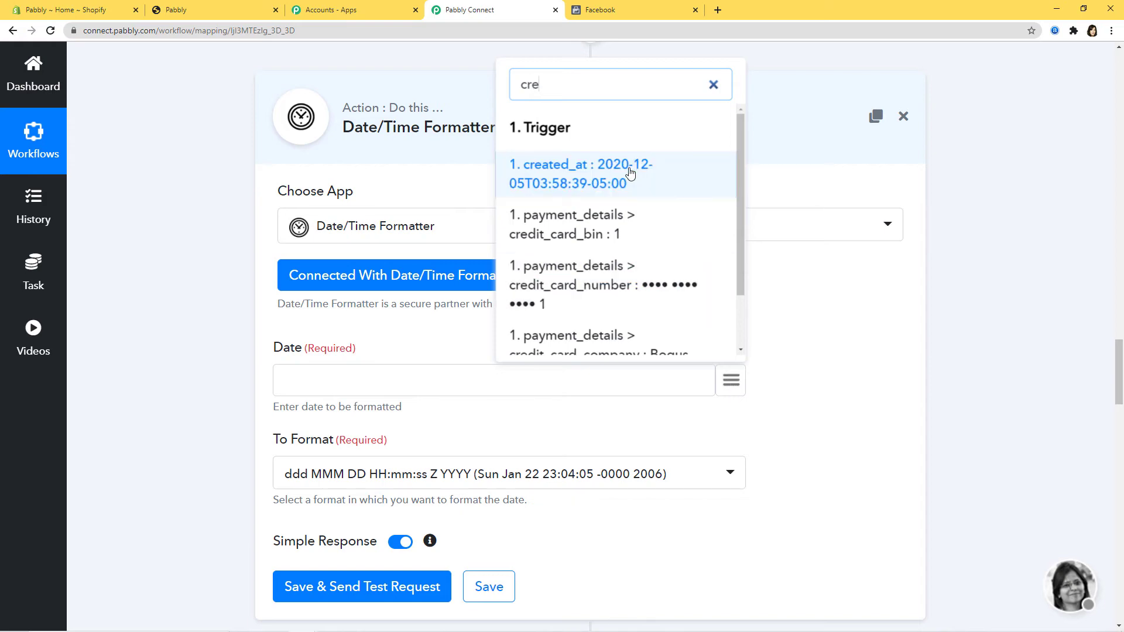
pyautogui.click(627, 171)
pyautogui.click(726, 474)
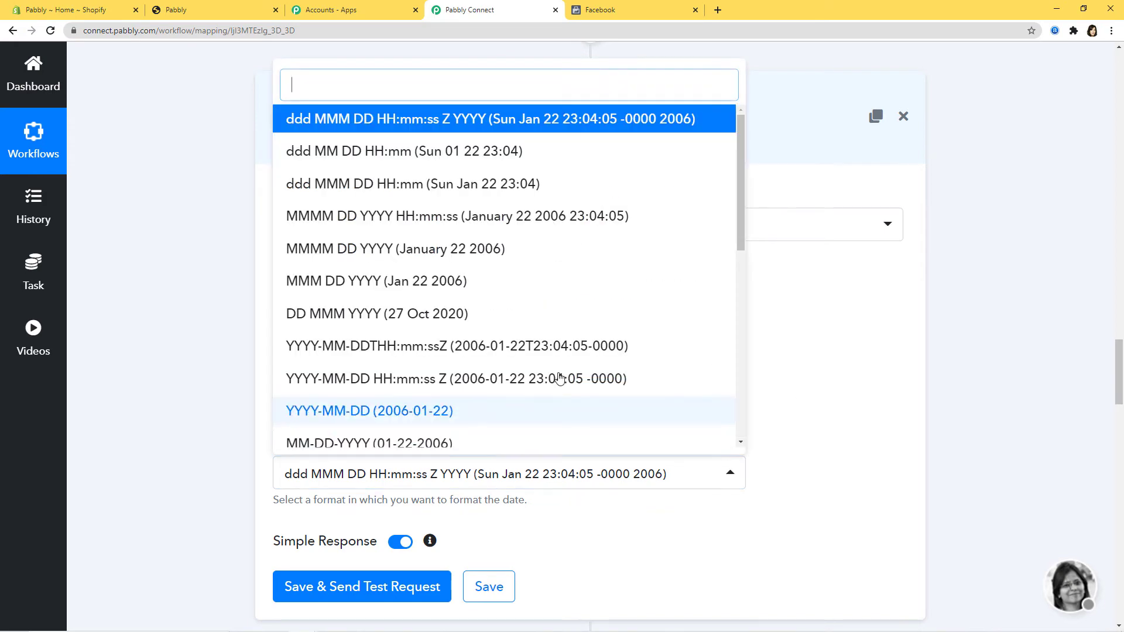
pyautogui.scroll(-8, 563, 316)
pyautogui.click(432, 429)
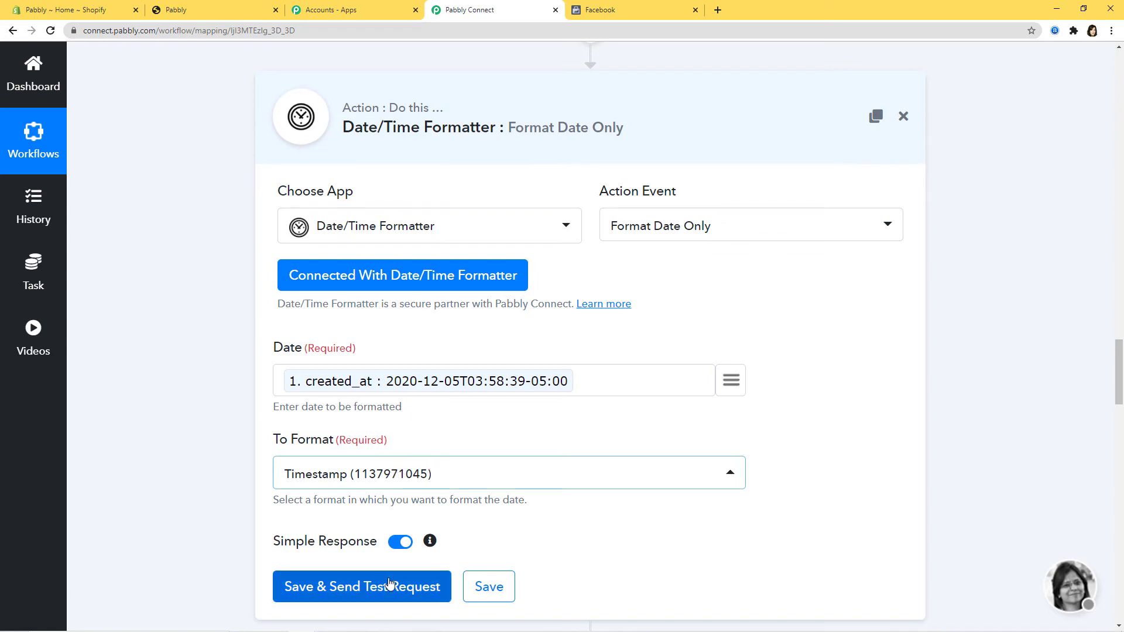
pyautogui.click(414, 588)
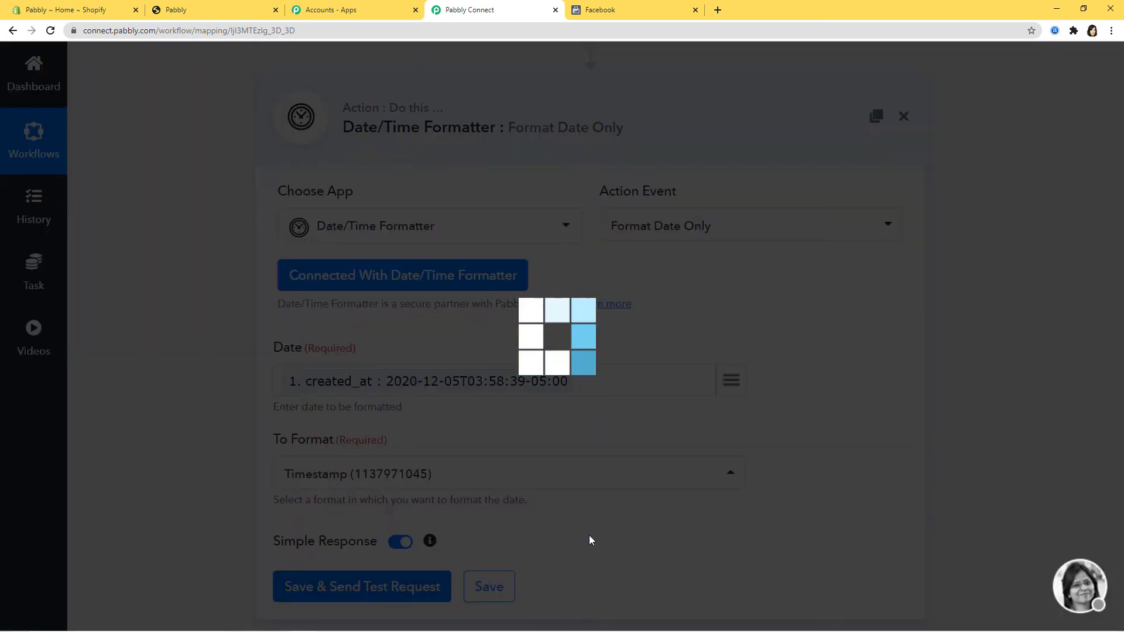
pyautogui.scroll(-5, 749, 496)
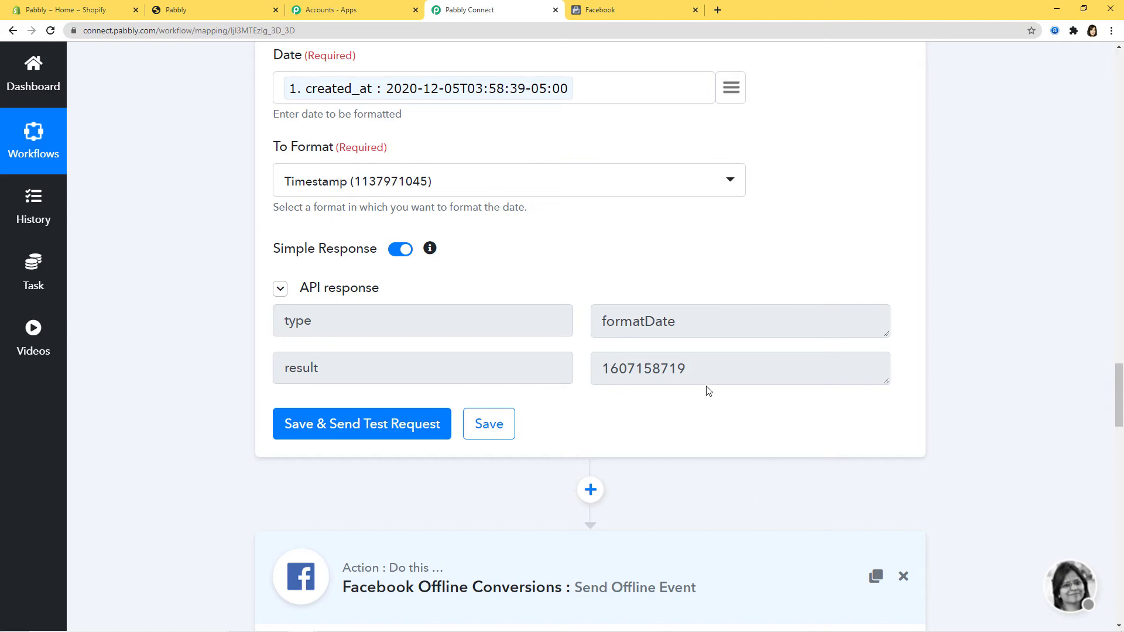
pyautogui.click(490, 424)
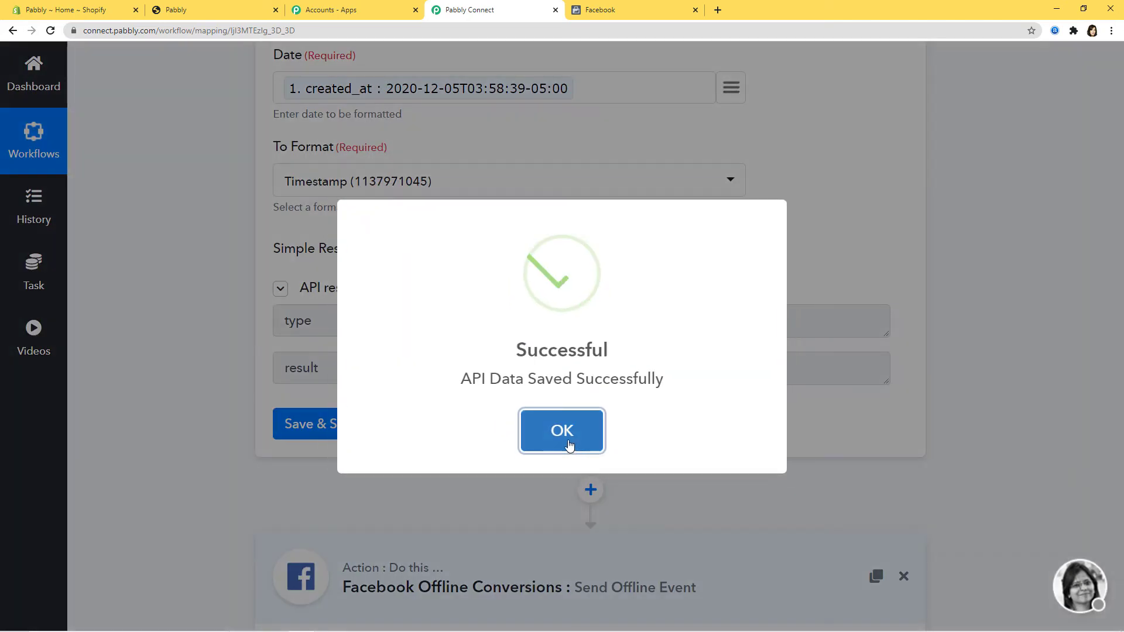
# Reopen the Facebook Offline Conversions connection and keep its existing credentials.
pyautogui.click(569, 445)
pyautogui.scroll(-6, 459, 259)
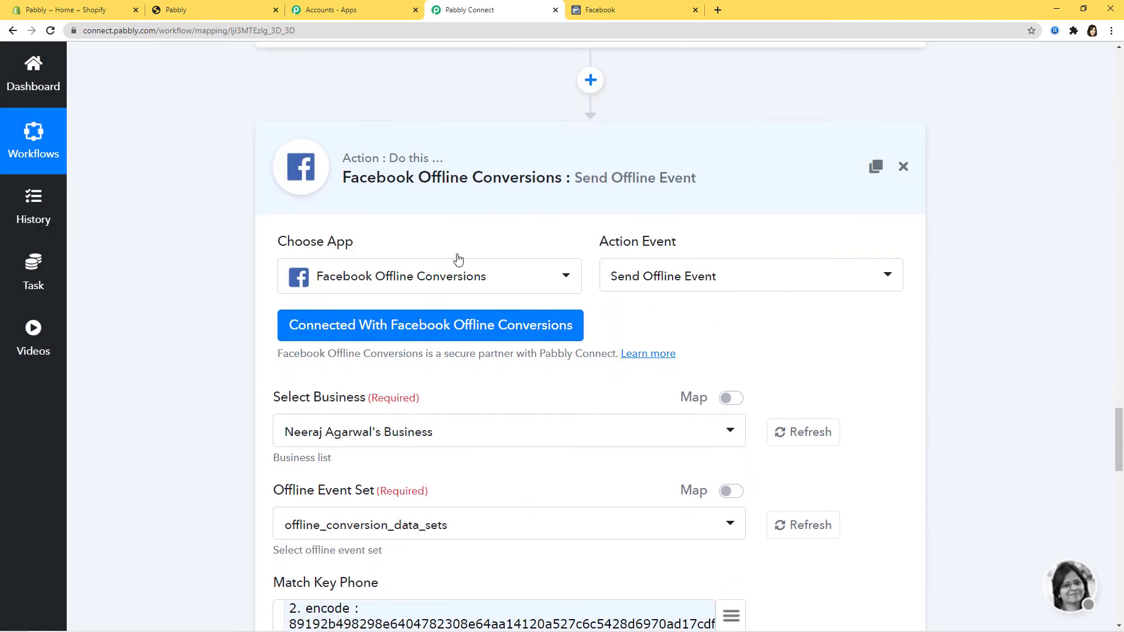
pyautogui.click(556, 326)
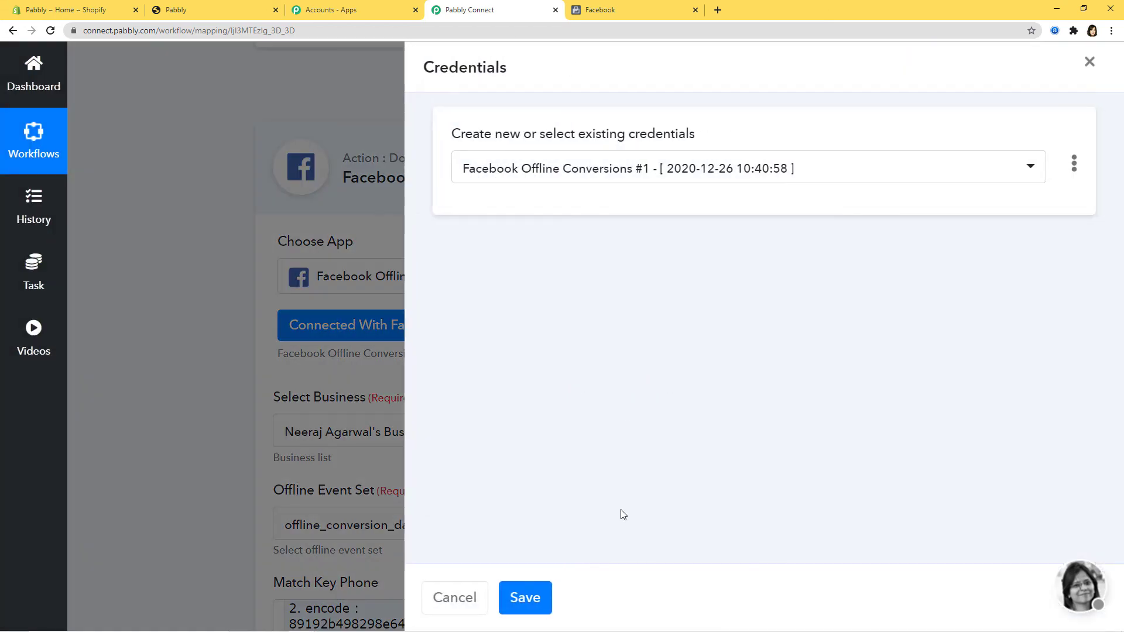
pyautogui.click(510, 598)
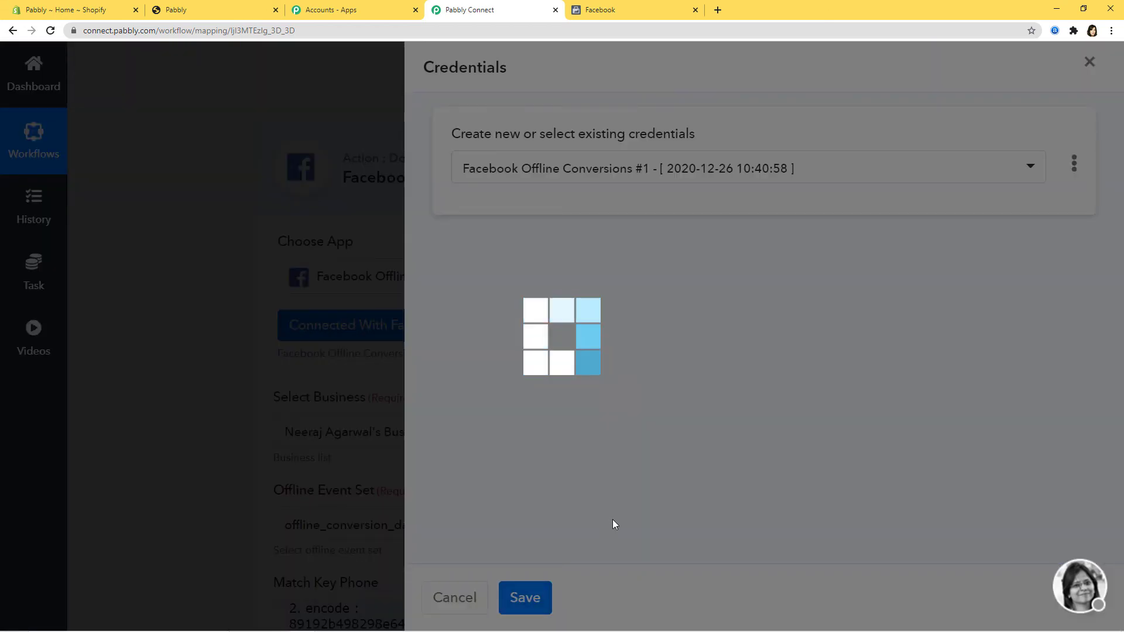
pyautogui.scroll(-3, 933, 451)
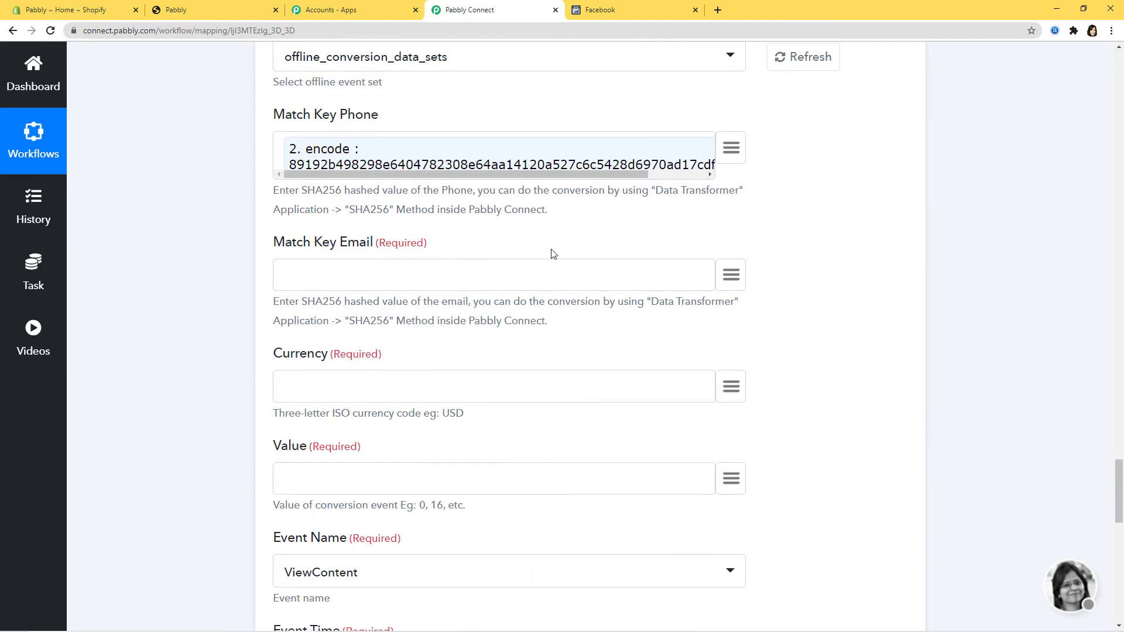
# Map 3. encode into Match Key Email and the order currency INR into Currency.
pyautogui.click(728, 277)
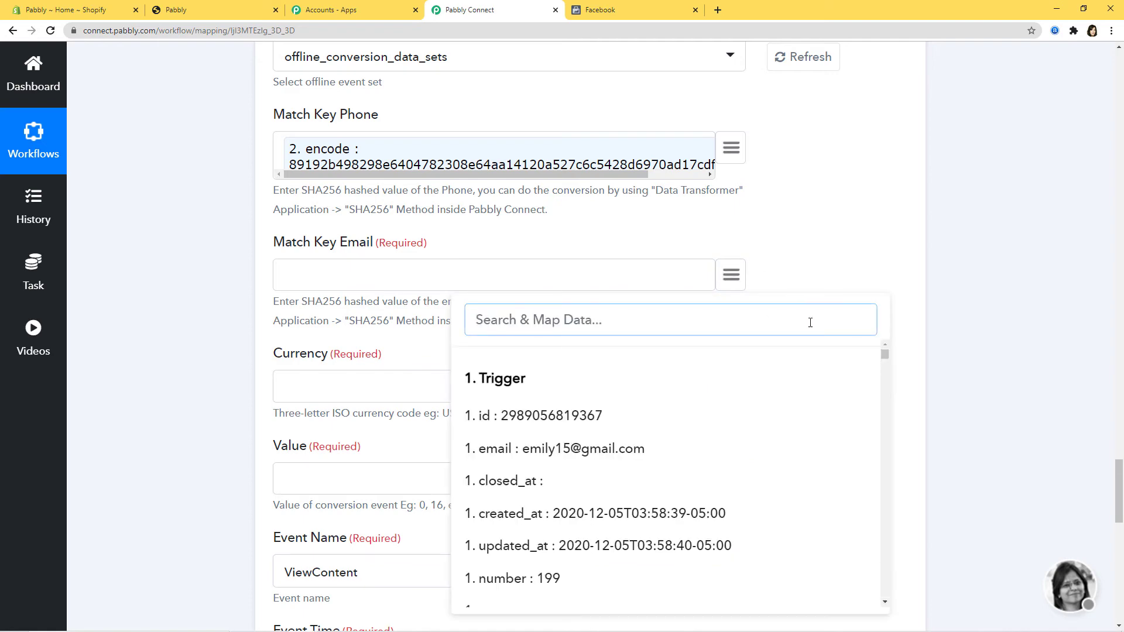
pyautogui.moveTo(885, 354); pyautogui.dragTo(886, 595)
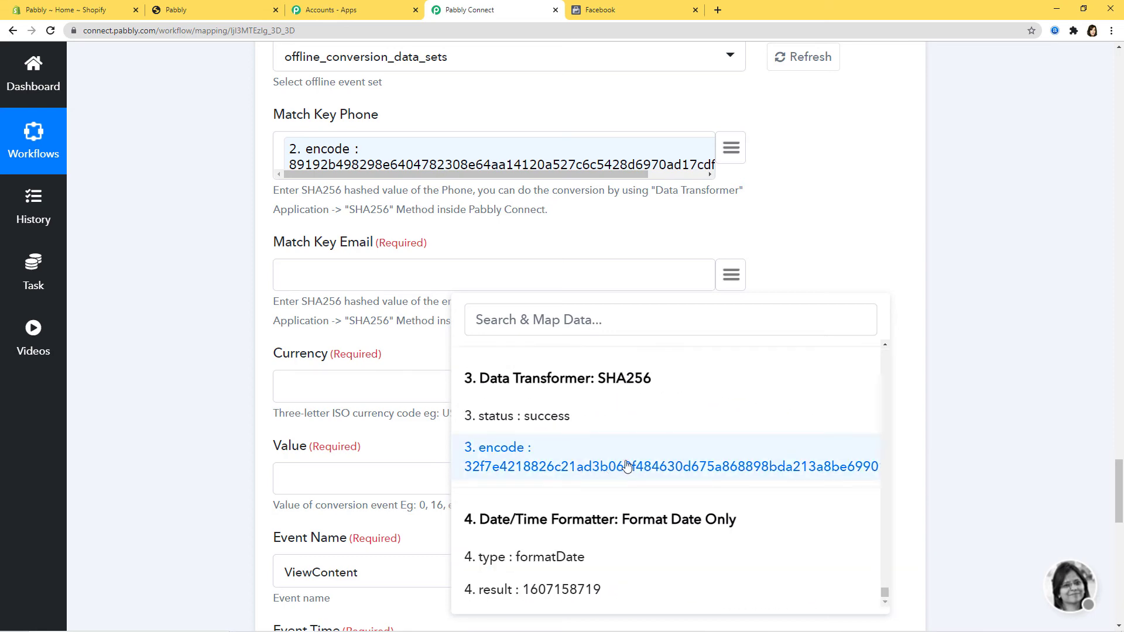
pyautogui.click(658, 464)
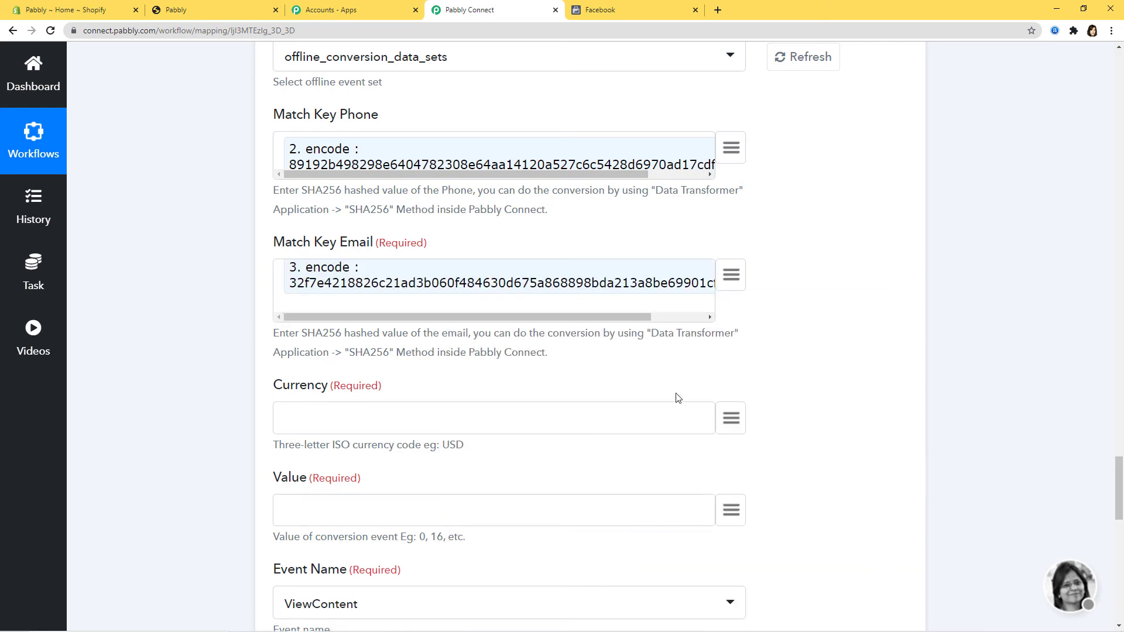
pyautogui.click(731, 418)
pyautogui.write('in')
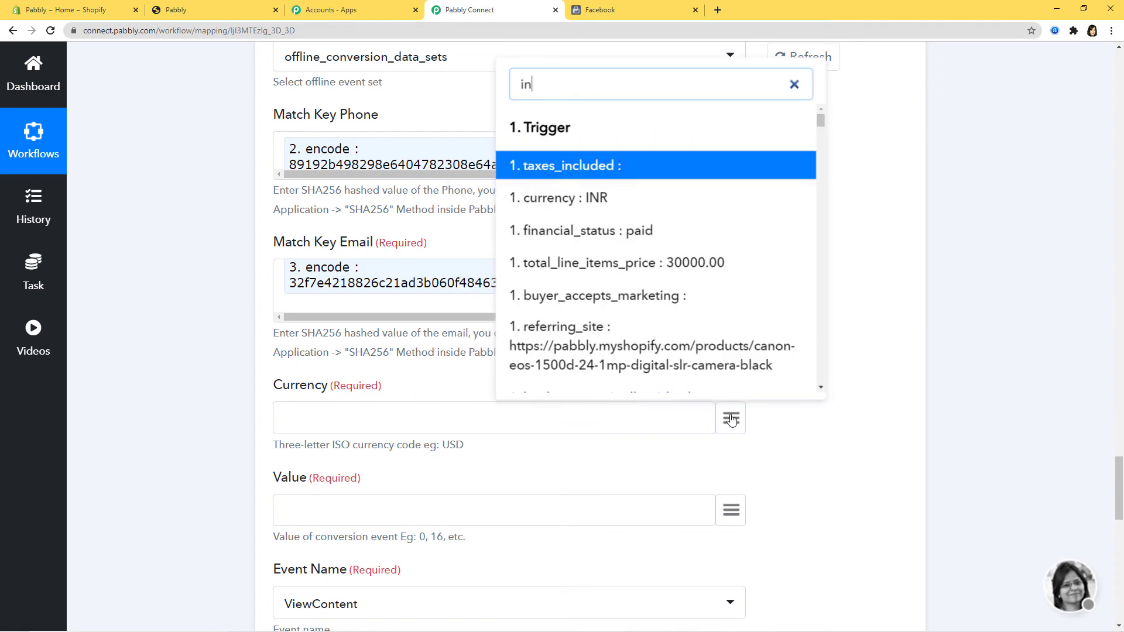
pyautogui.write('r')
pyautogui.click(590, 167)
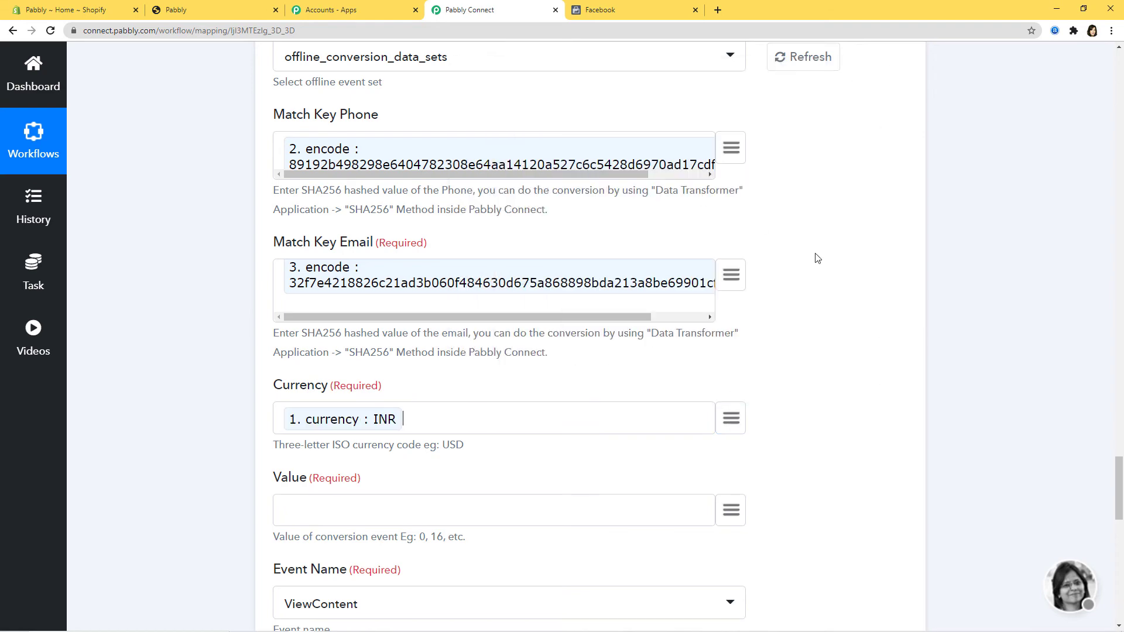
pyautogui.scroll(-4, 826, 266)
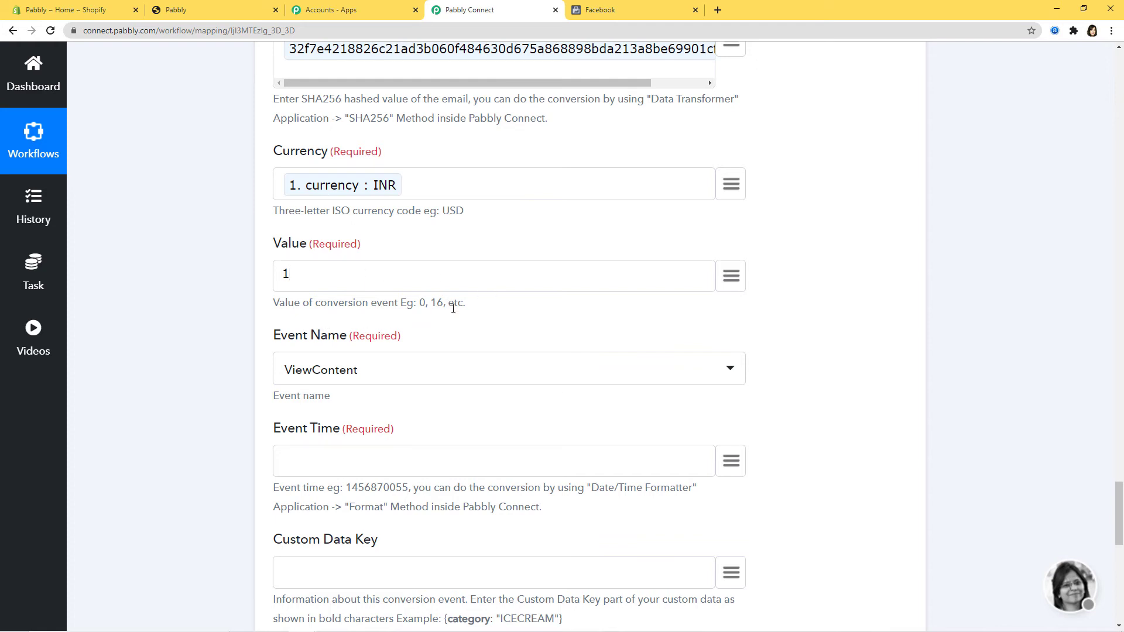
# Set the Event Name to Purchase.
pyautogui.scroll(-3, 457, 322)
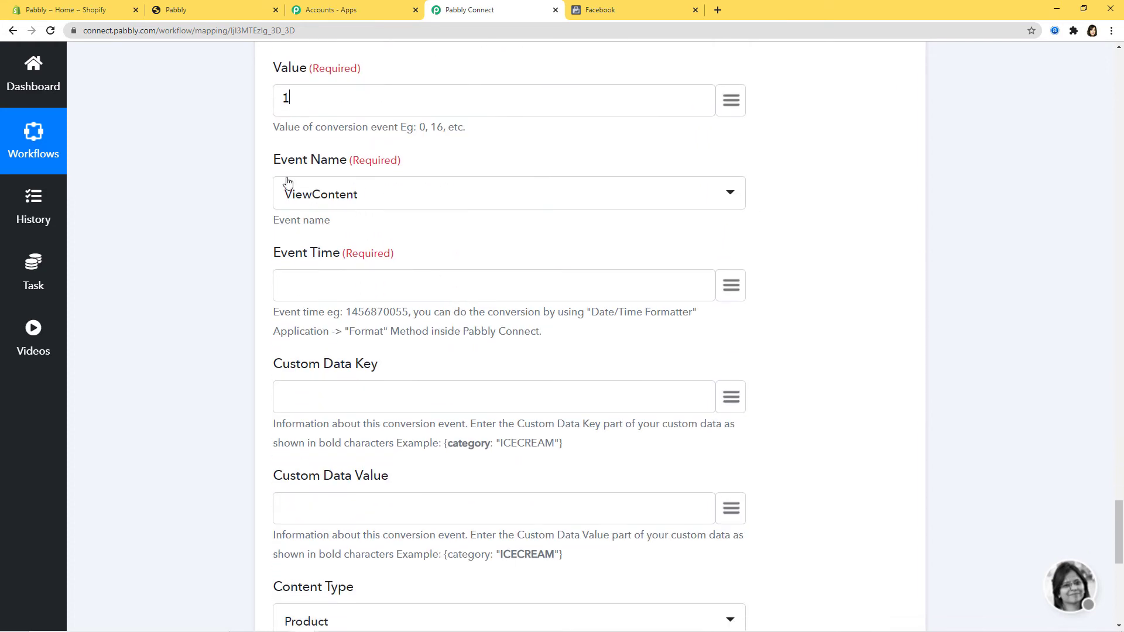
pyautogui.click(434, 198)
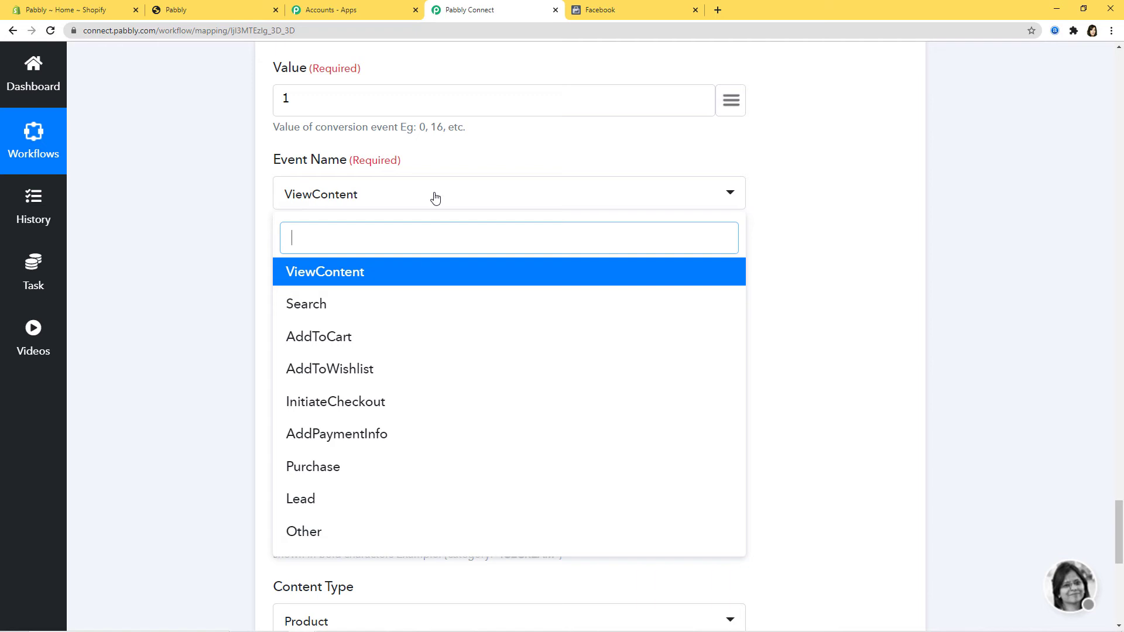
pyautogui.click(420, 468)
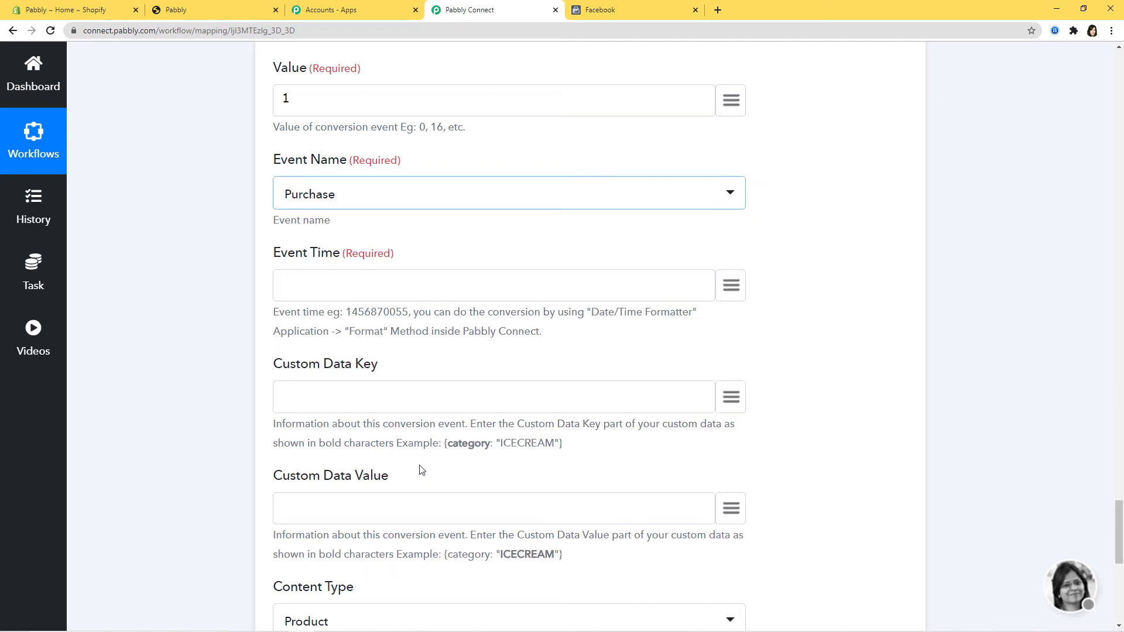
pyautogui.click(723, 291)
pyautogui.scroll(-10, 736, 454)
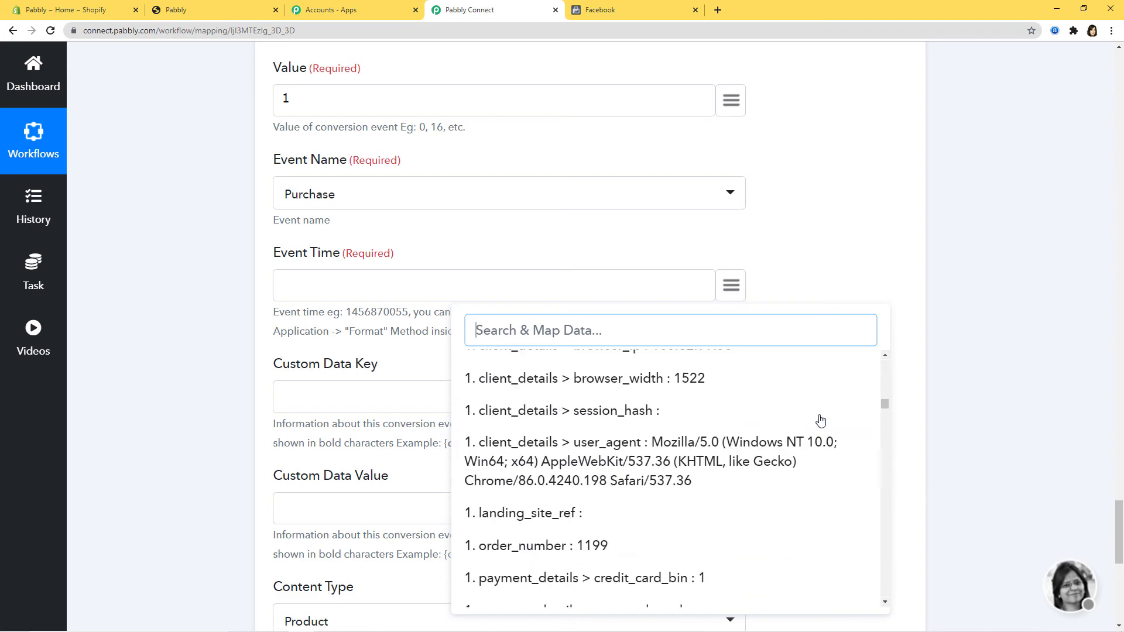
pyautogui.moveTo(885, 404); pyautogui.dragTo(878, 590)
pyautogui.scroll(-2, 884, 589)
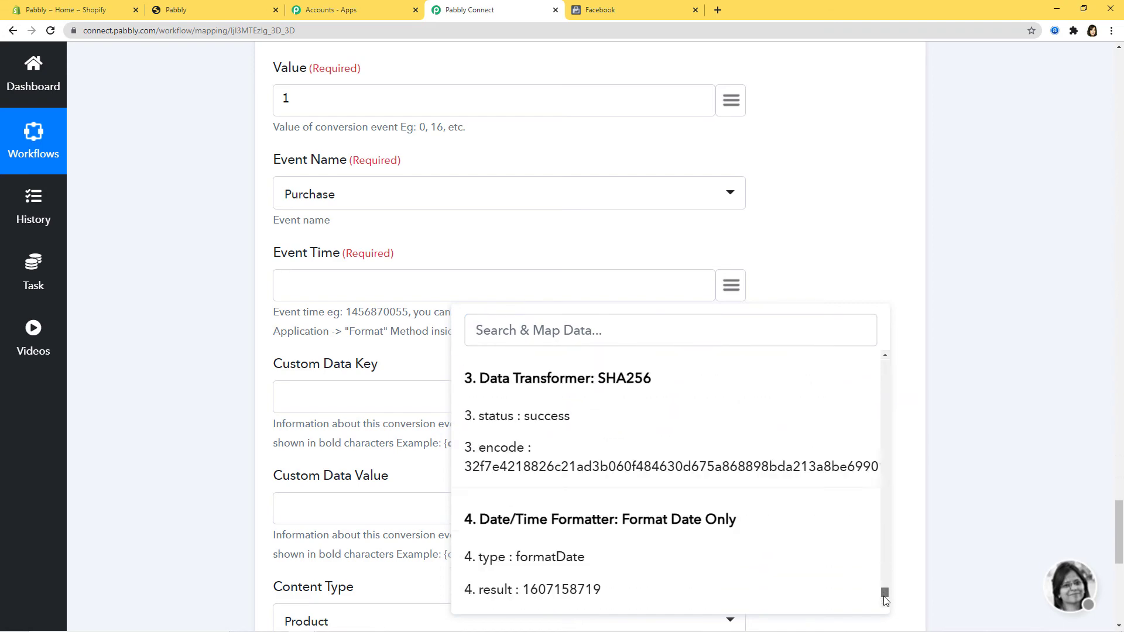
pyautogui.click(607, 591)
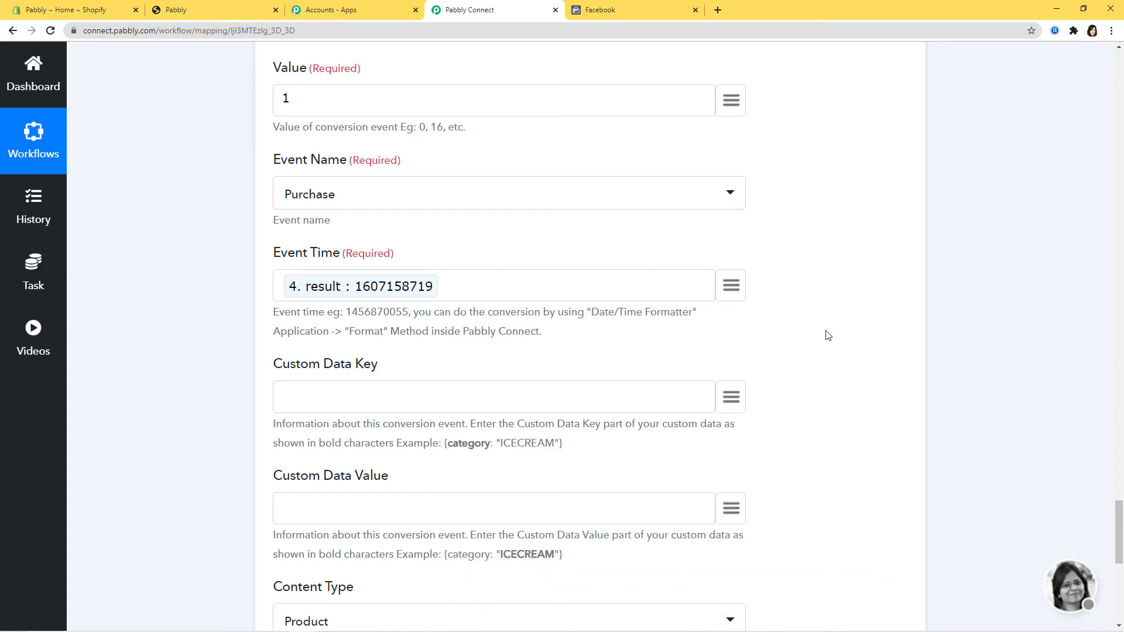
pyautogui.scroll(-3, 305, 204)
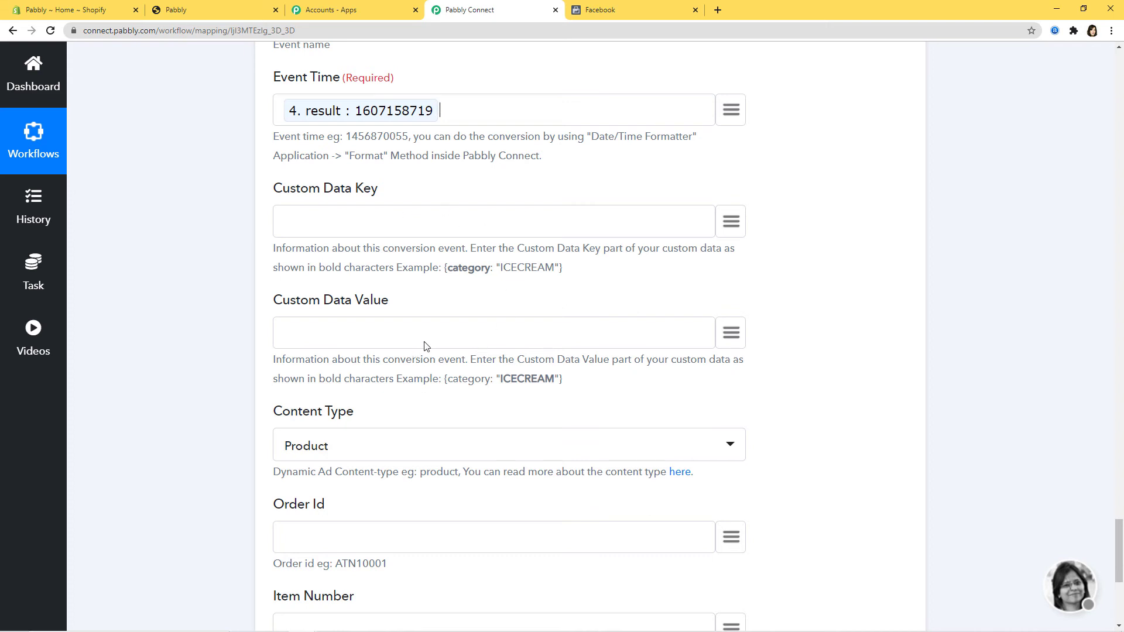
# Keep Content Type as Product, map order_number to Order Id and line_items 0 id to Item Number.
pyautogui.scroll(-3, 484, 321)
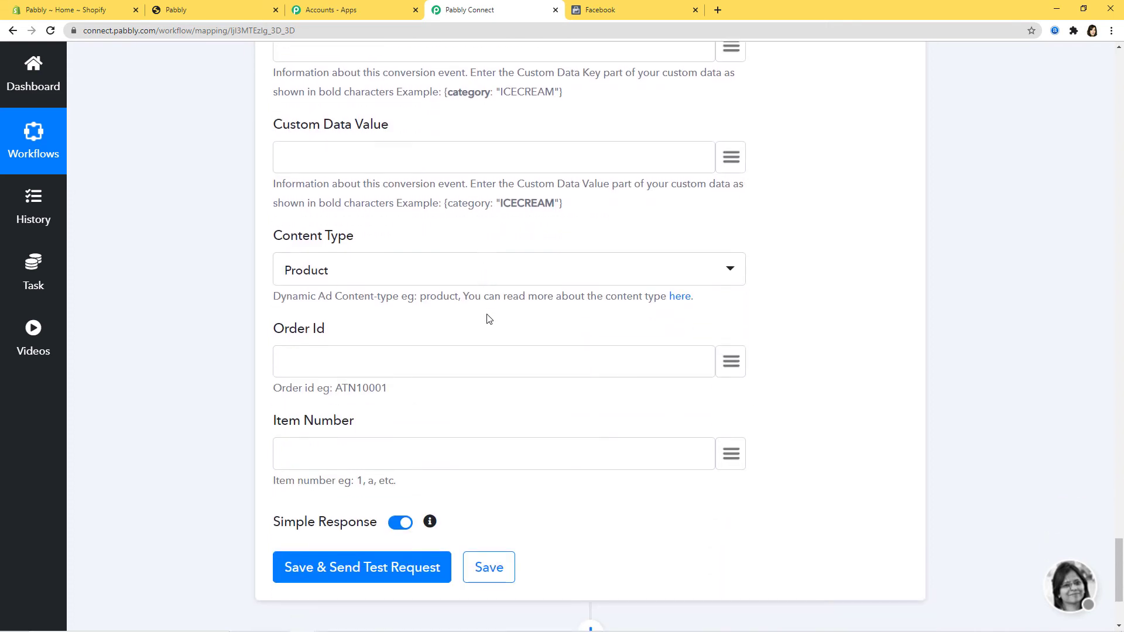
pyautogui.click(375, 275)
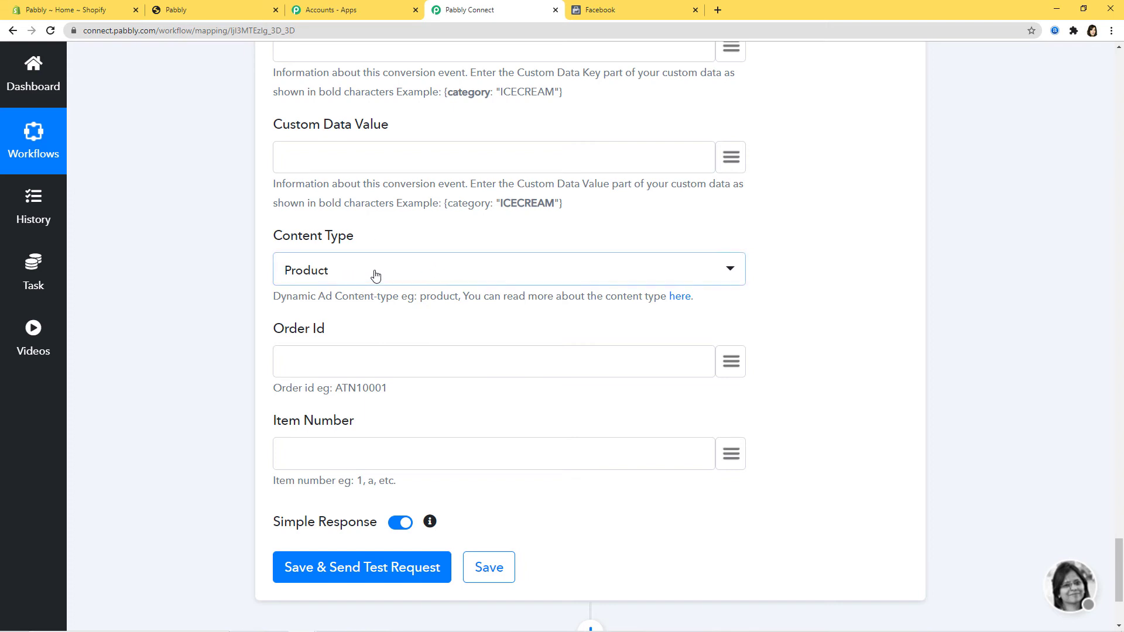
pyautogui.click(213, 331)
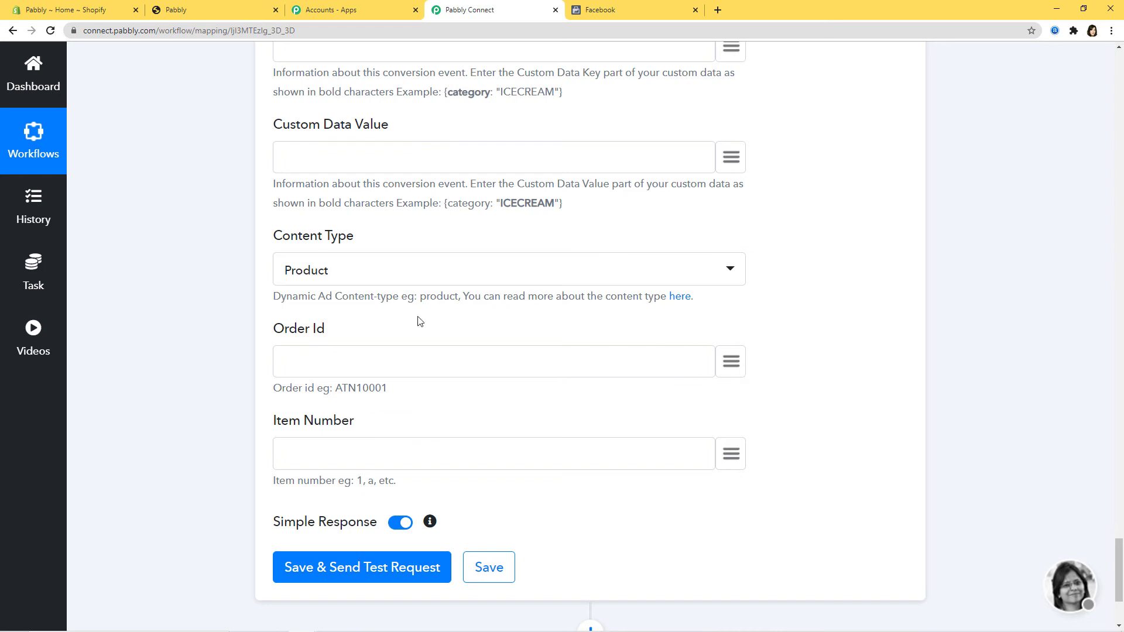
pyautogui.click(738, 362)
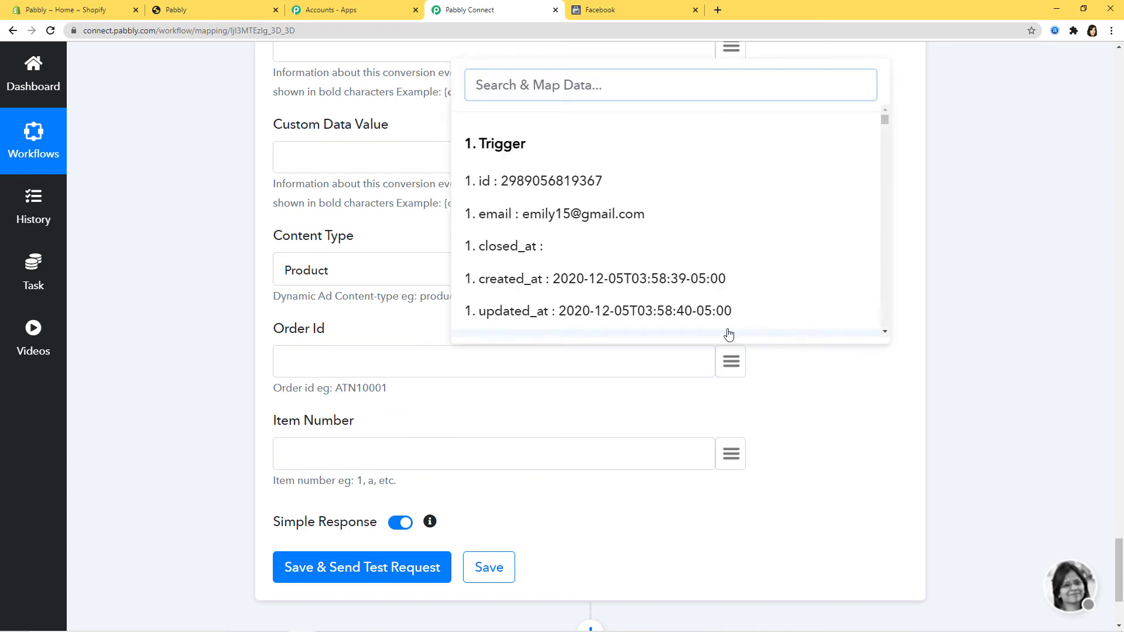
pyautogui.write('or')
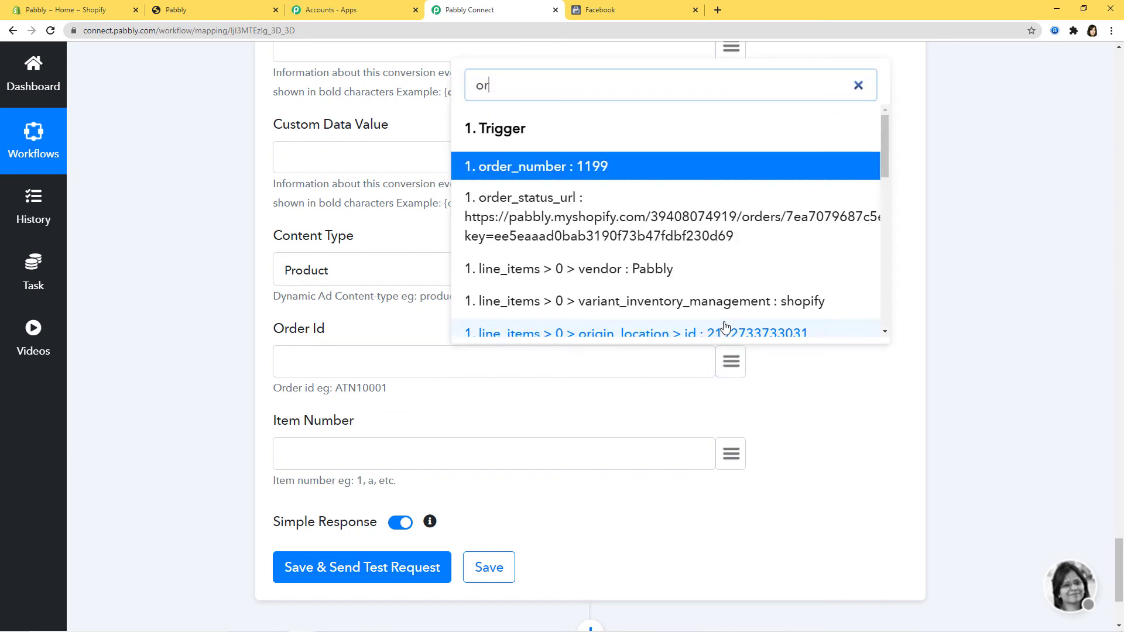
pyautogui.click(606, 174)
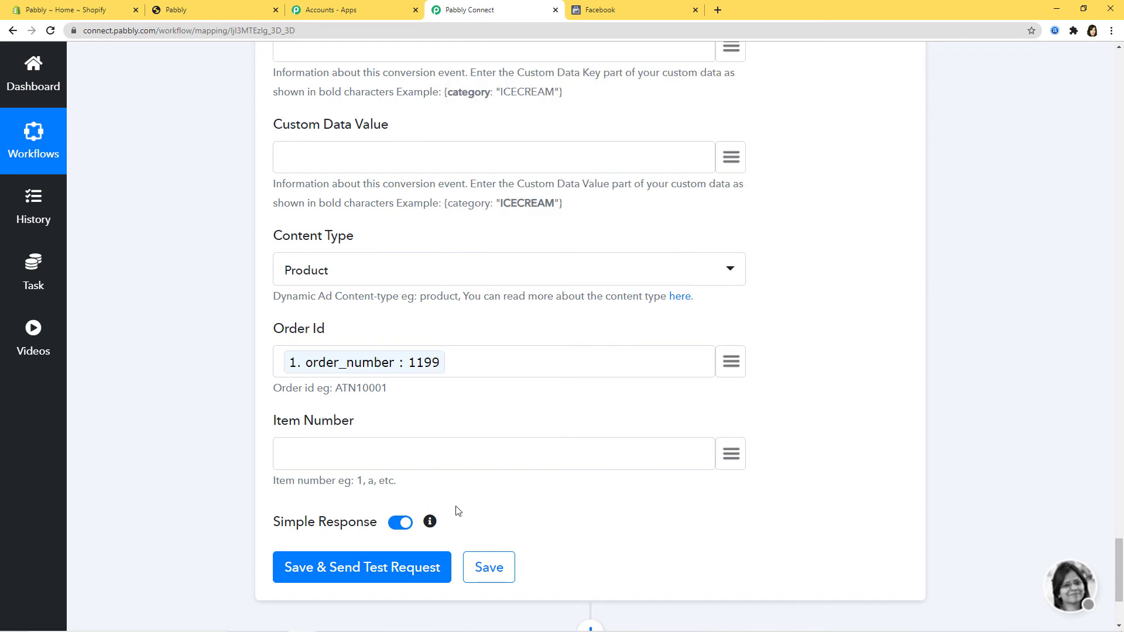
pyautogui.click(732, 454)
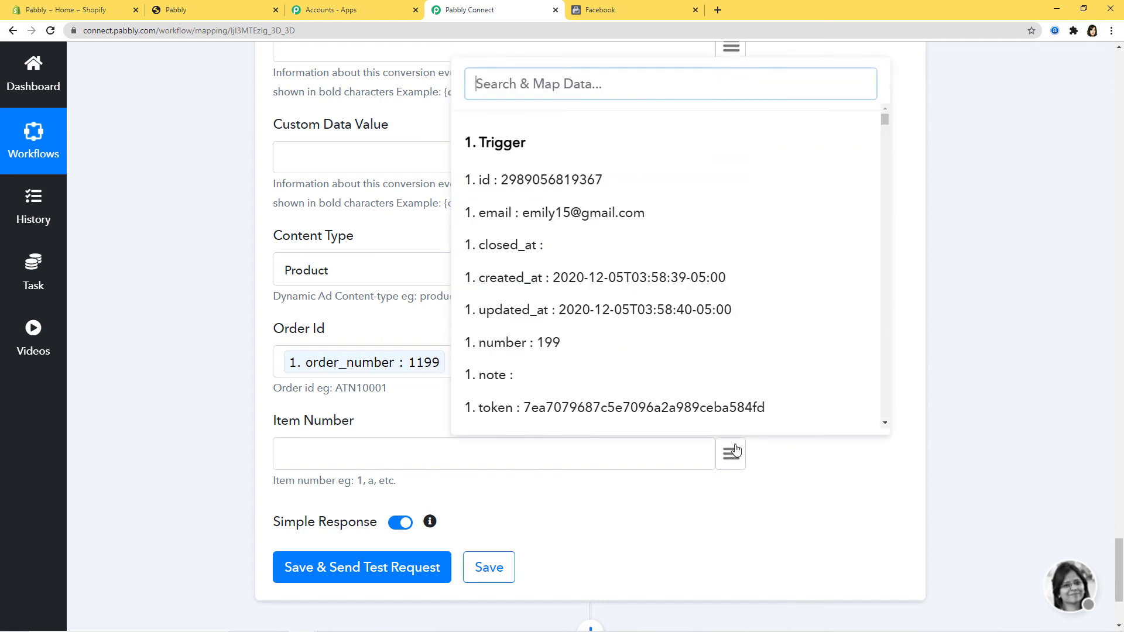
pyautogui.write('id')
pyautogui.scroll(-4, 643, 344)
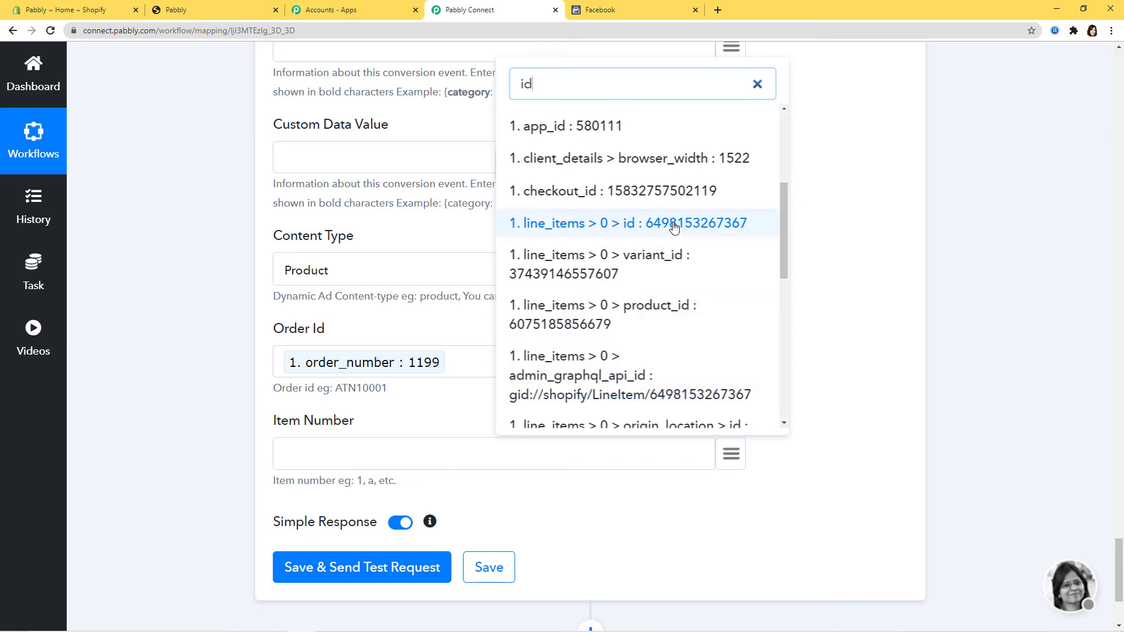
pyautogui.click(675, 223)
# Send a test request for the Facebook action, then save it and confirm.
pyautogui.click(333, 559)
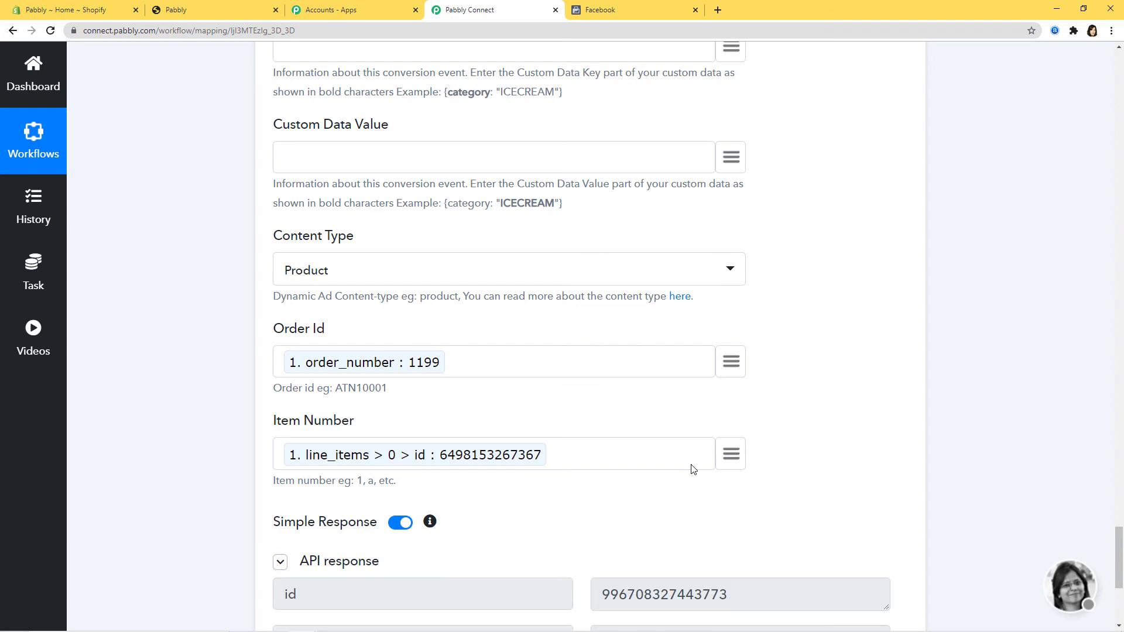
pyautogui.scroll(-5, 885, 467)
pyautogui.scroll(-1, 888, 468)
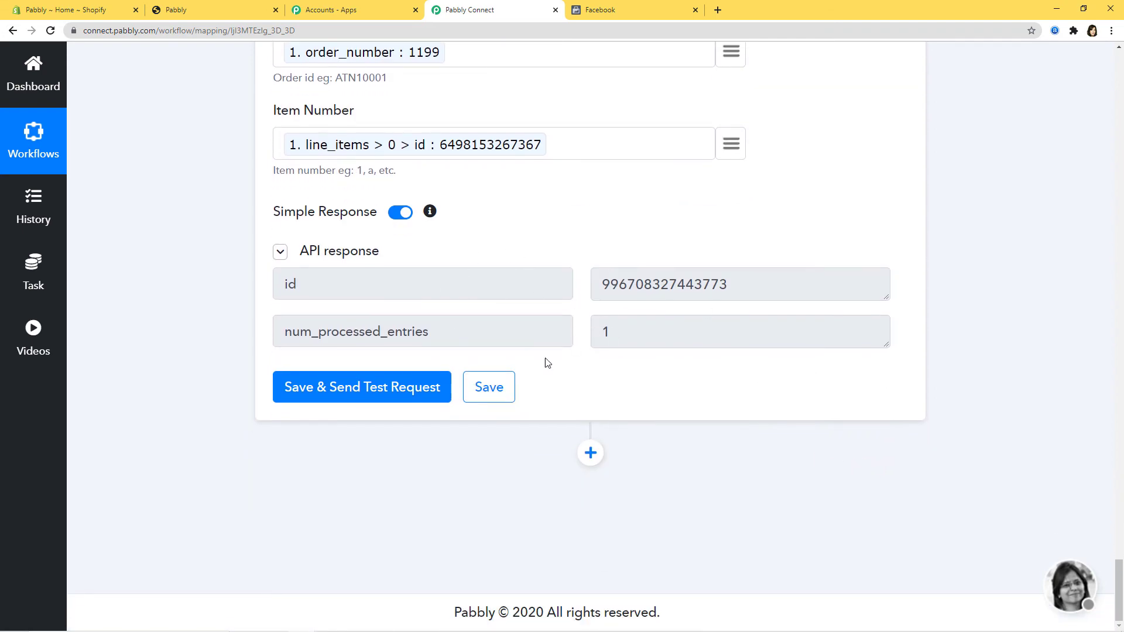
pyautogui.click(482, 388)
pyautogui.click(569, 439)
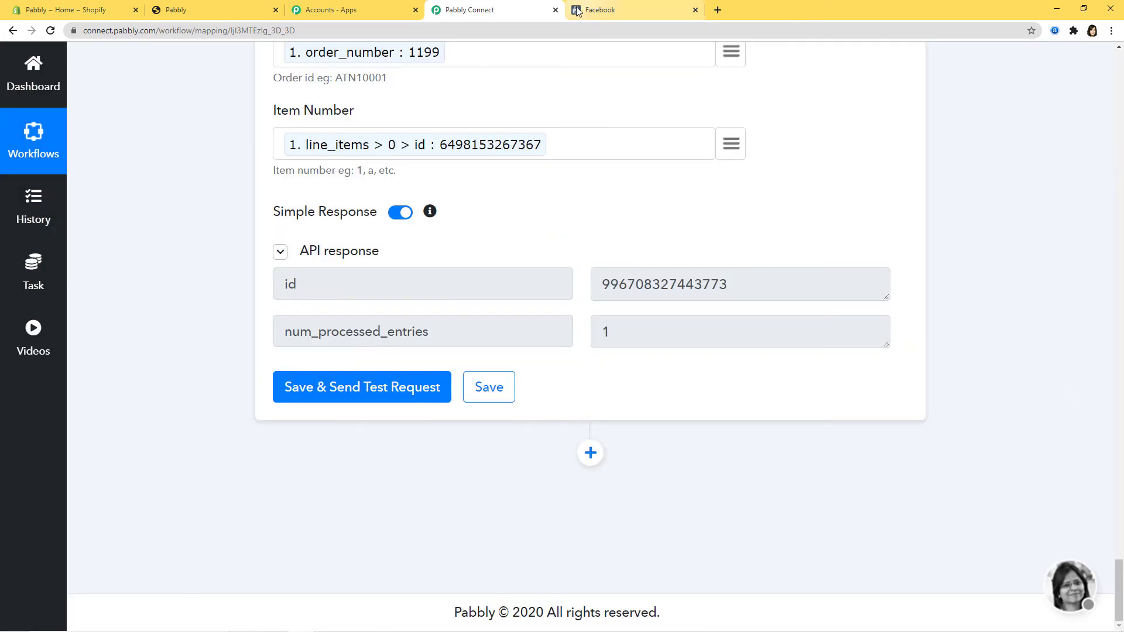
# Reload Facebook Events Manager to confirm offline_conversion_data_sets shows Active with a recent event.
pyautogui.click(607, 14)
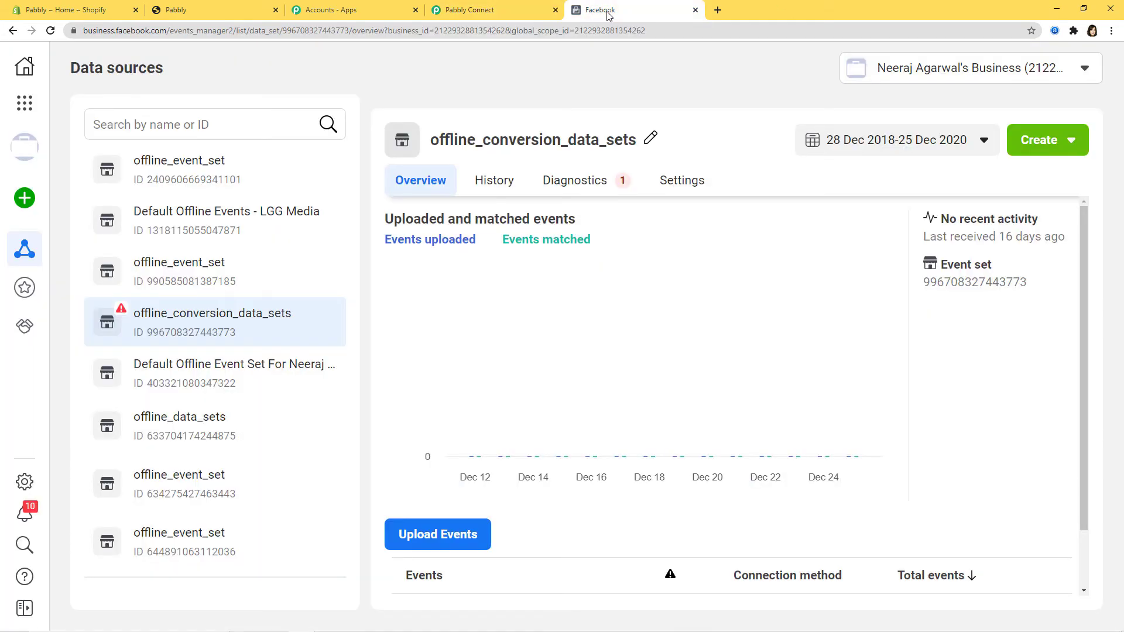
pyautogui.click(50, 30)
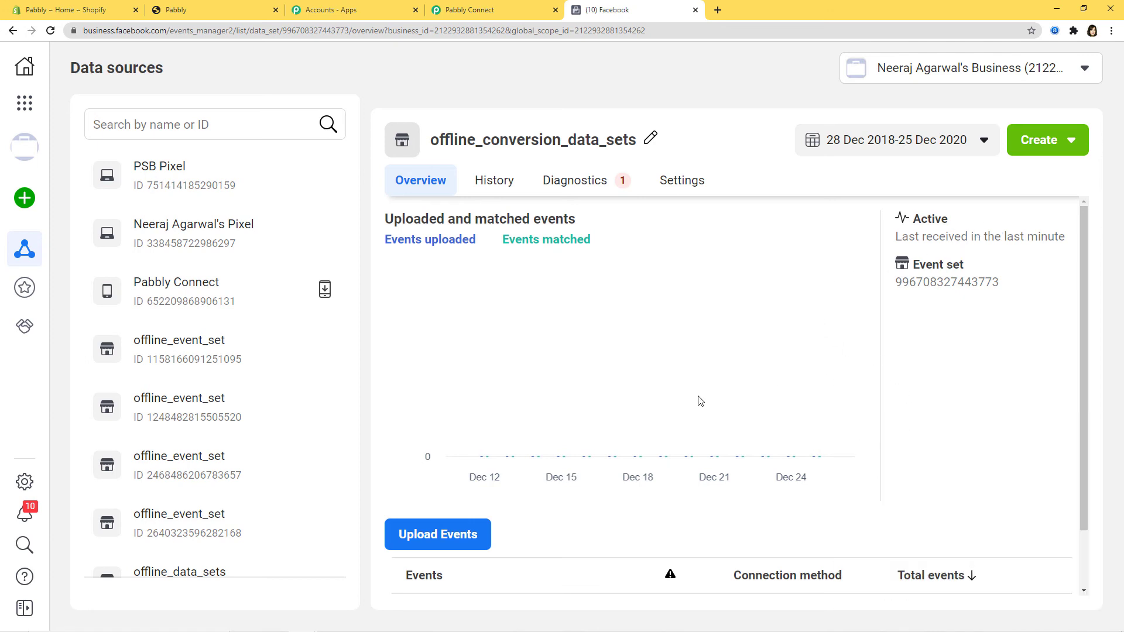
# Start a Buy it now checkout for the Gara T-Shirt in the Shopify store.
pyautogui.click(211, 11)
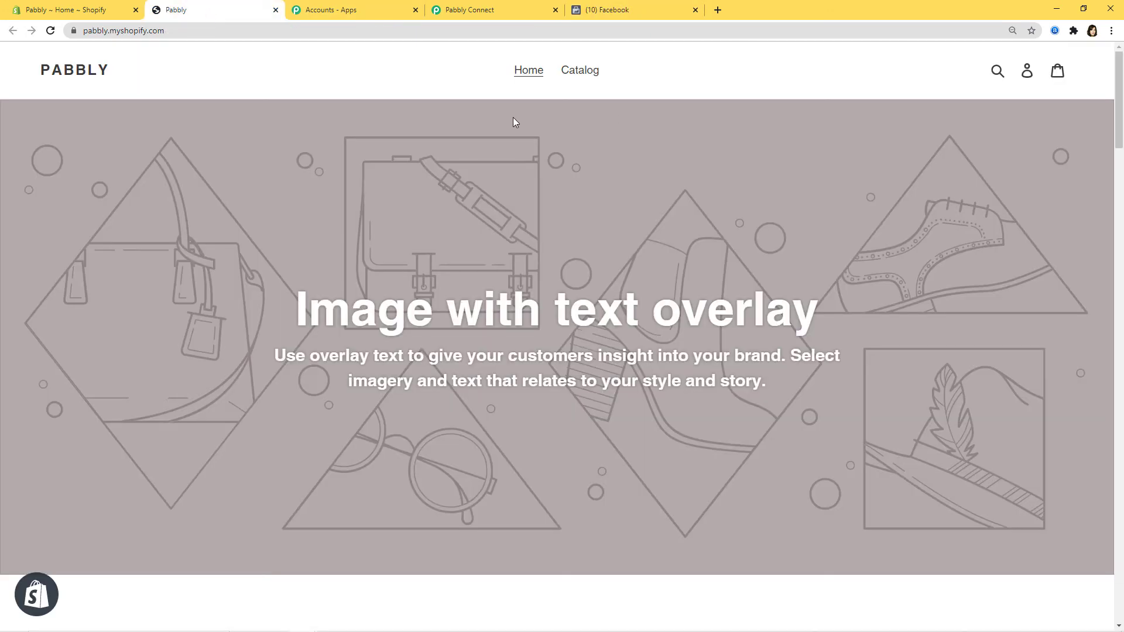
pyautogui.click(580, 70)
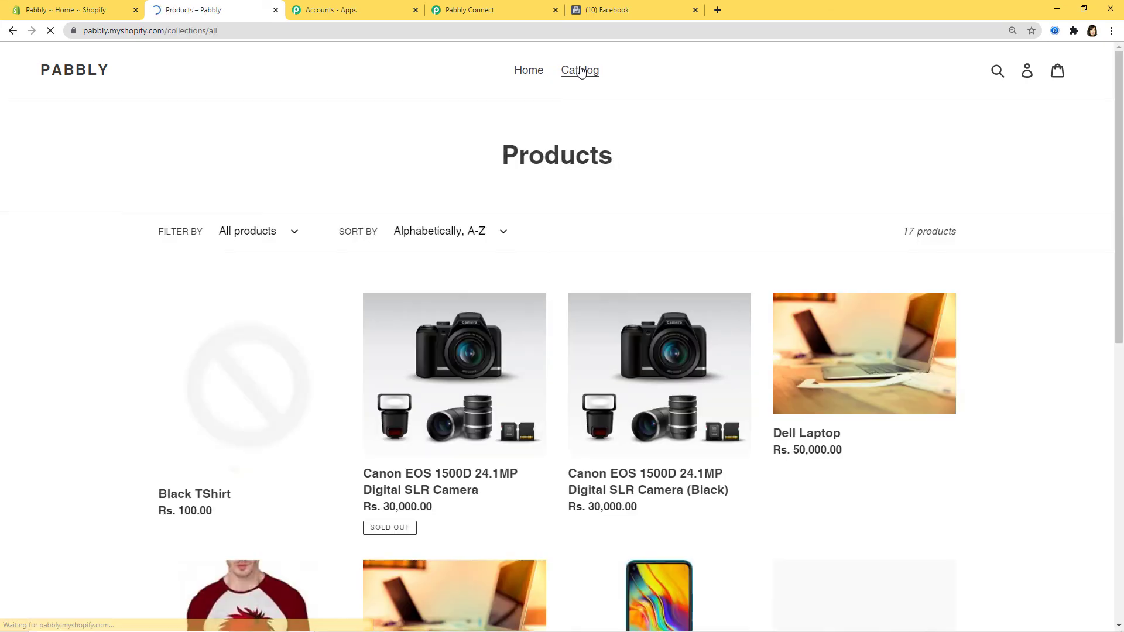
pyautogui.scroll(-4, 782, 276)
pyautogui.scroll(-3, 798, 281)
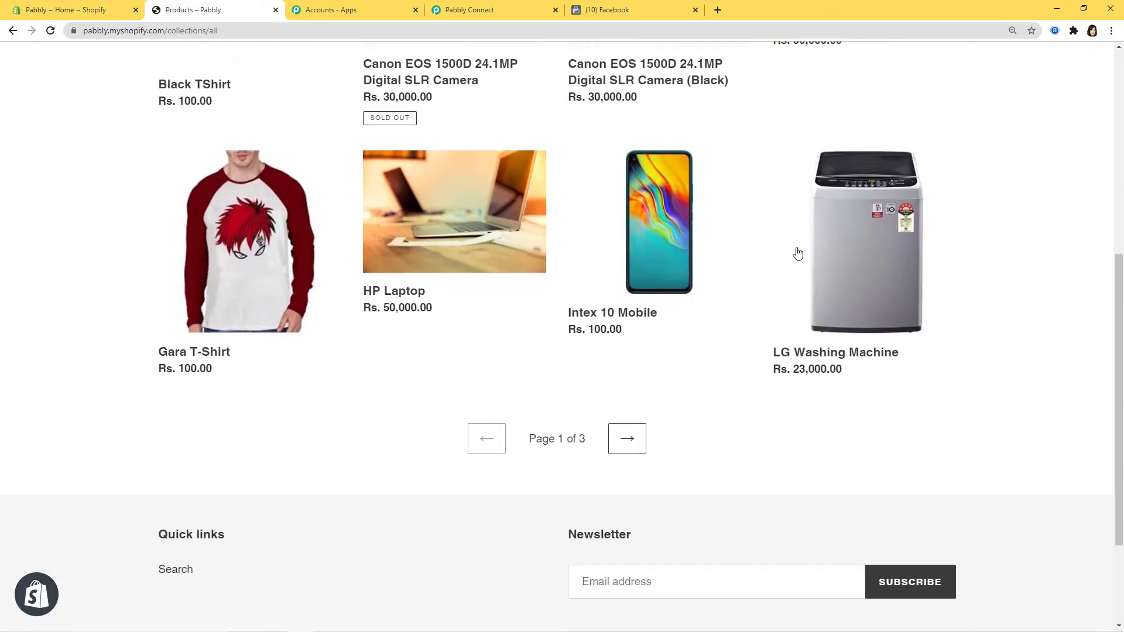
pyautogui.click(253, 277)
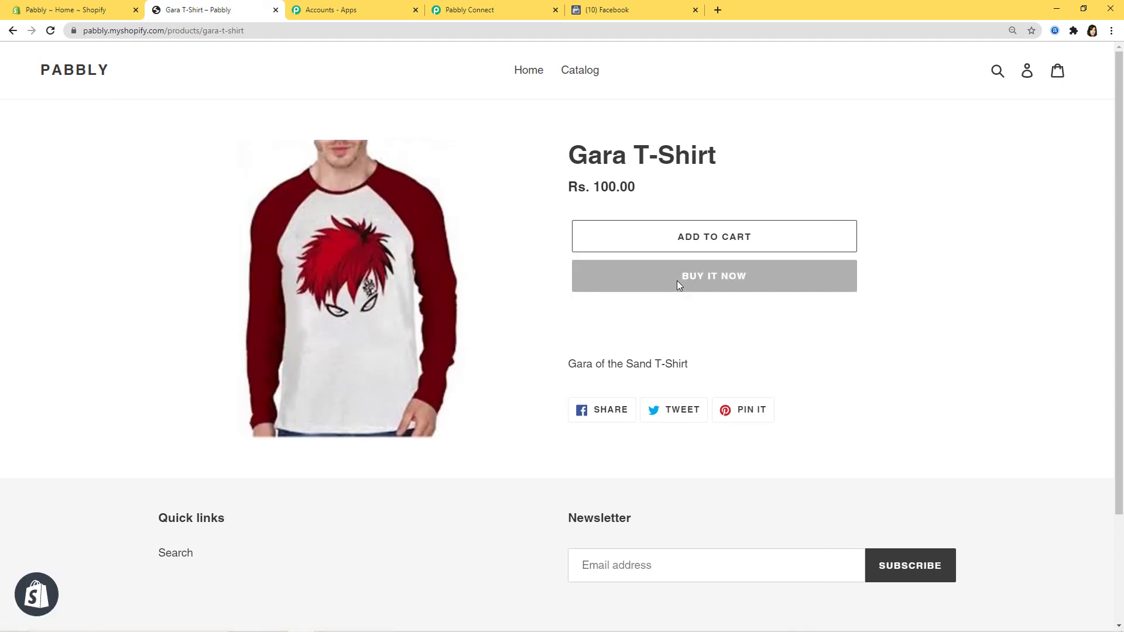
pyautogui.click(678, 287)
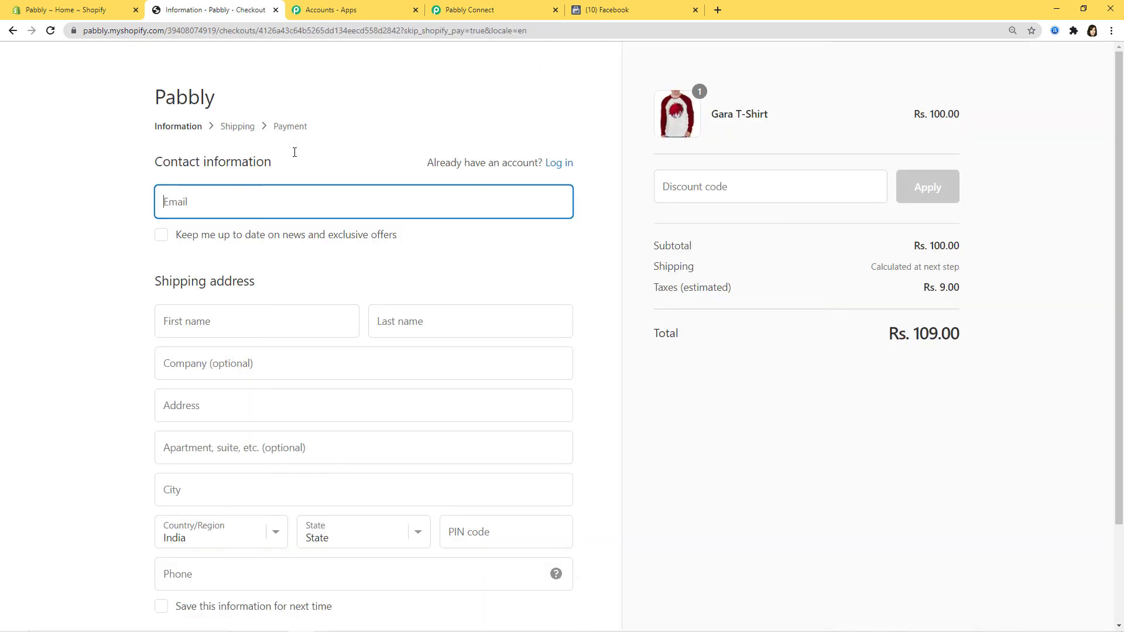
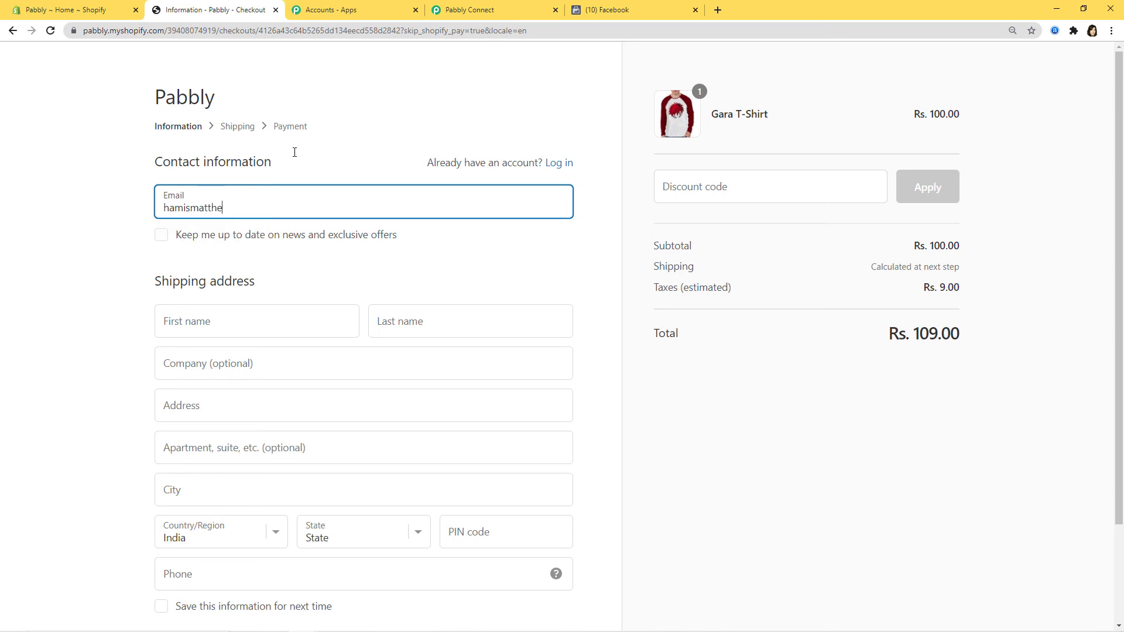
# Fill in the customer's e-mail, first and last name, and company name.
pyautogui.click(228, 325)
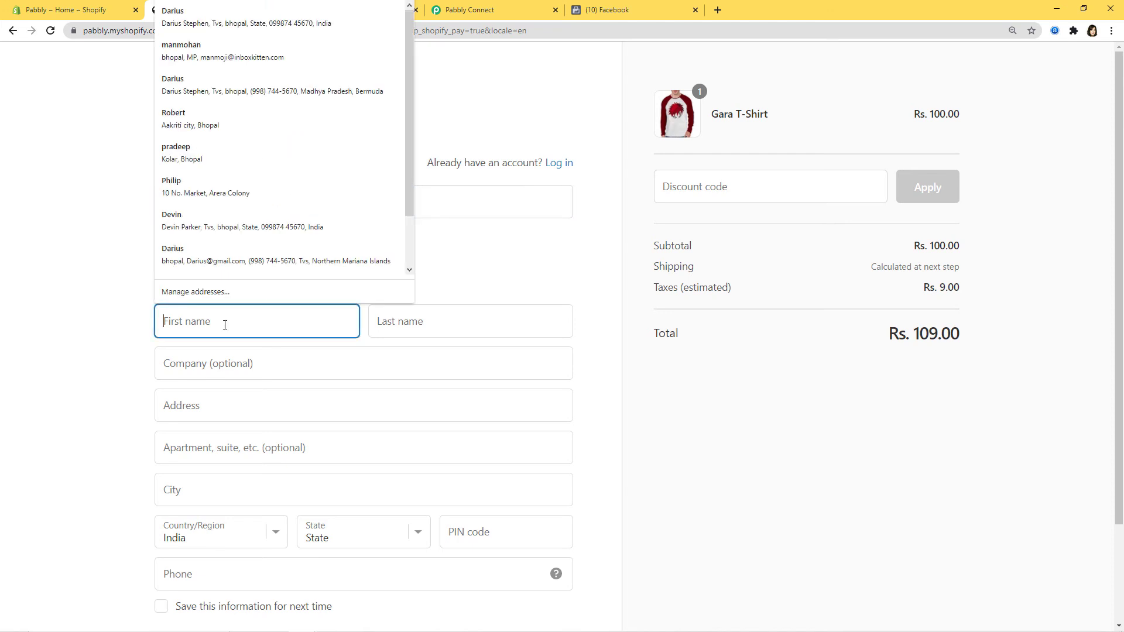
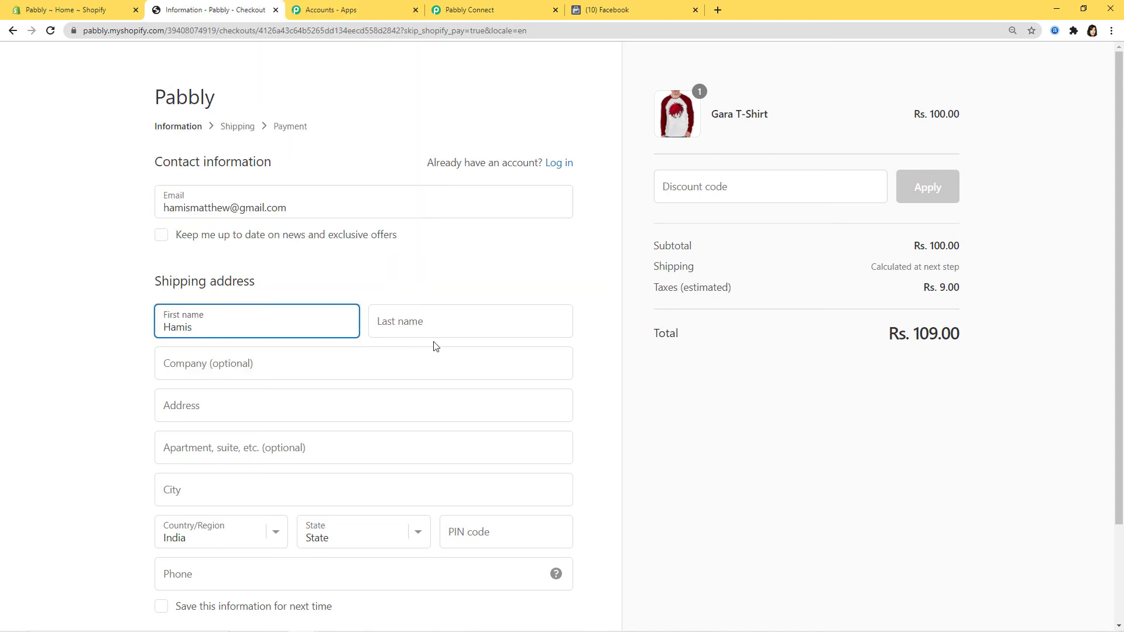
pyautogui.click(432, 327)
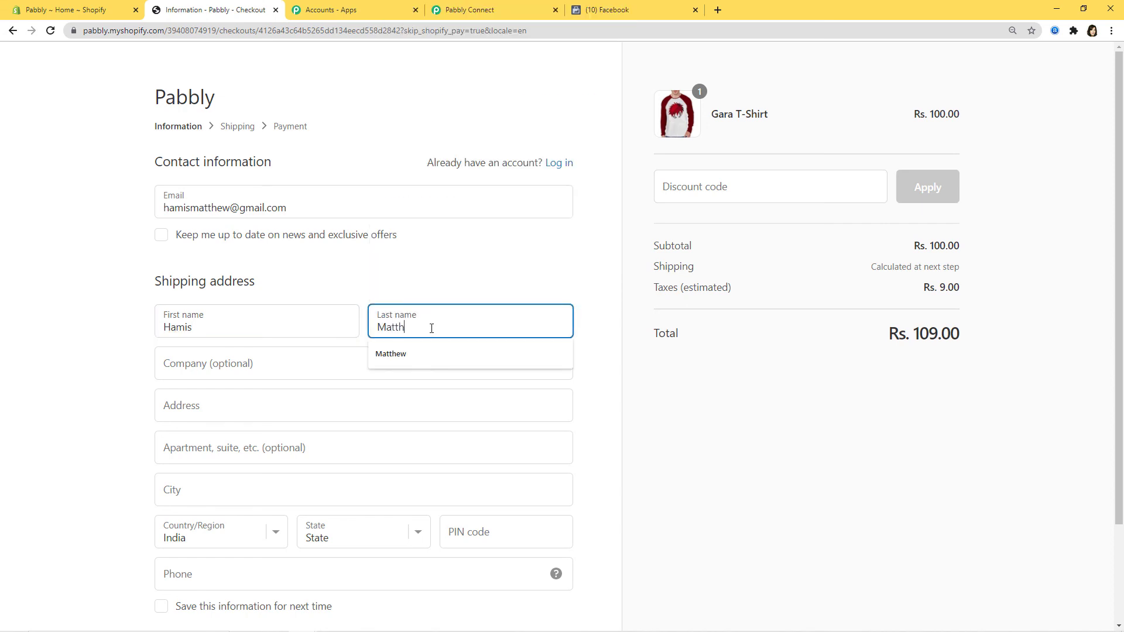
pyautogui.click(247, 362)
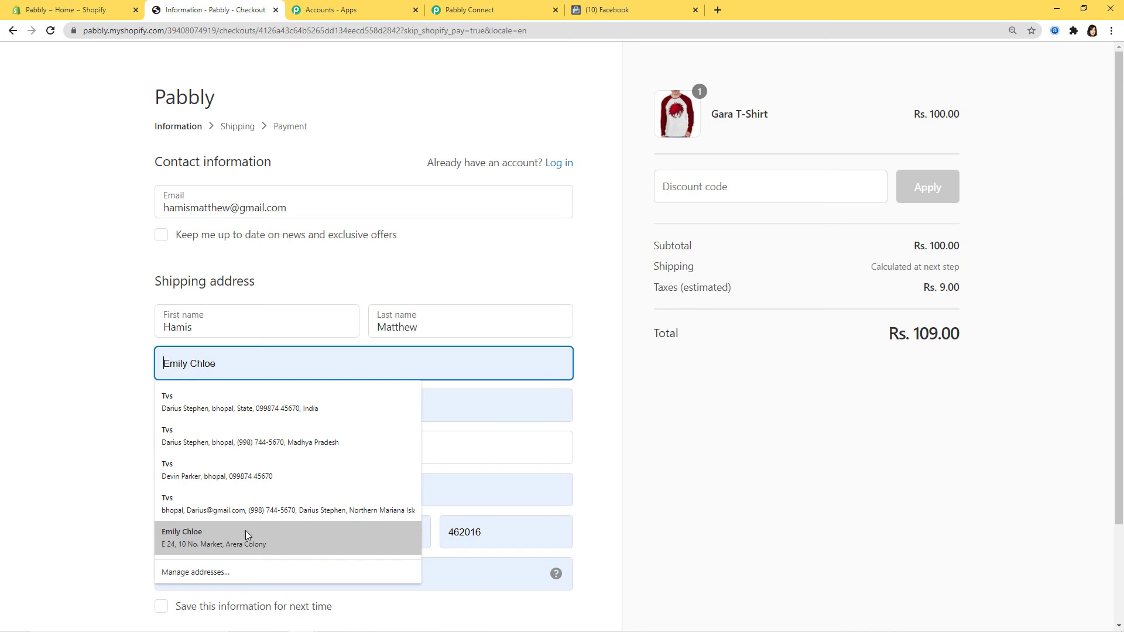
pyautogui.write('tvs')
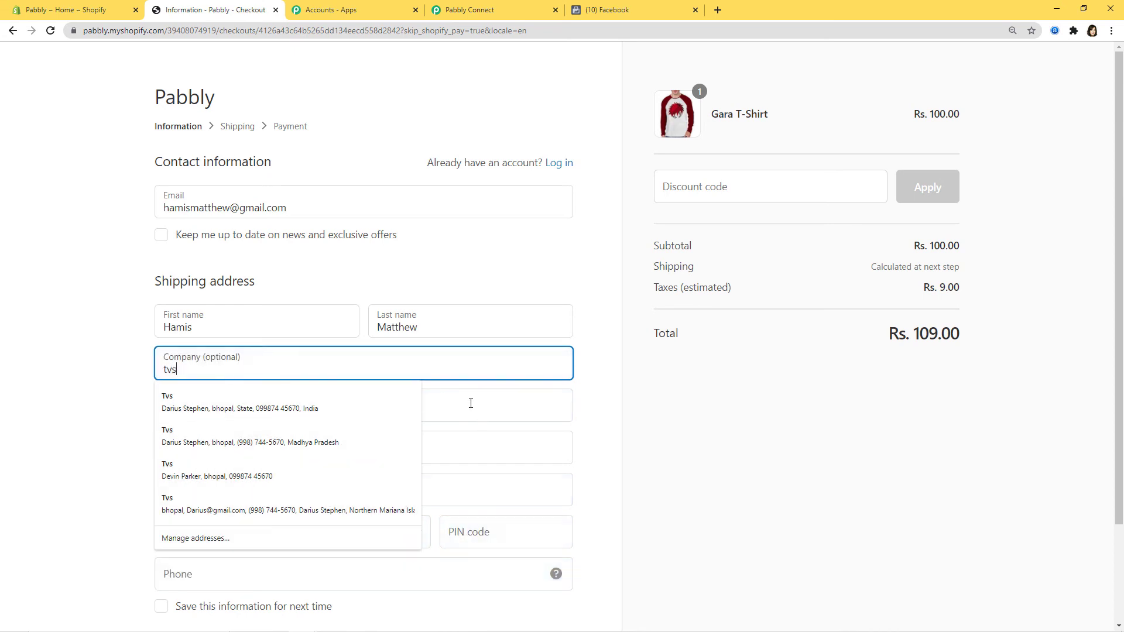
# Enter the suggested shipping address, PIN code and phone number, then continue to shipping.
pyautogui.click(471, 403)
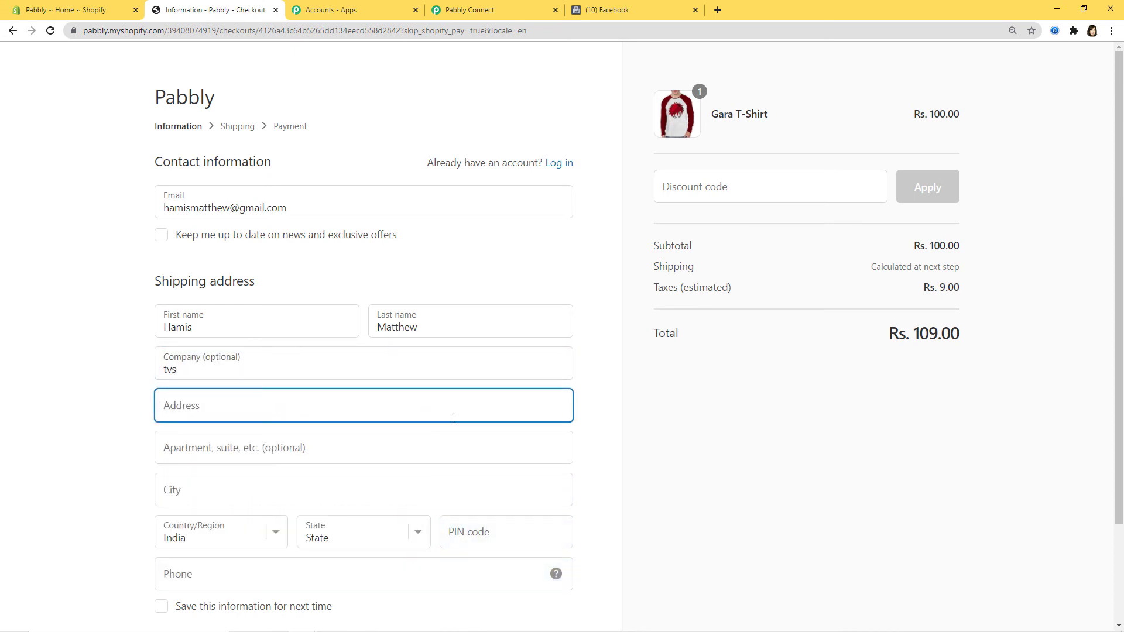
pyautogui.write('E')
pyautogui.write('a')
pyautogui.write(' c')
pyautogui.click(351, 470)
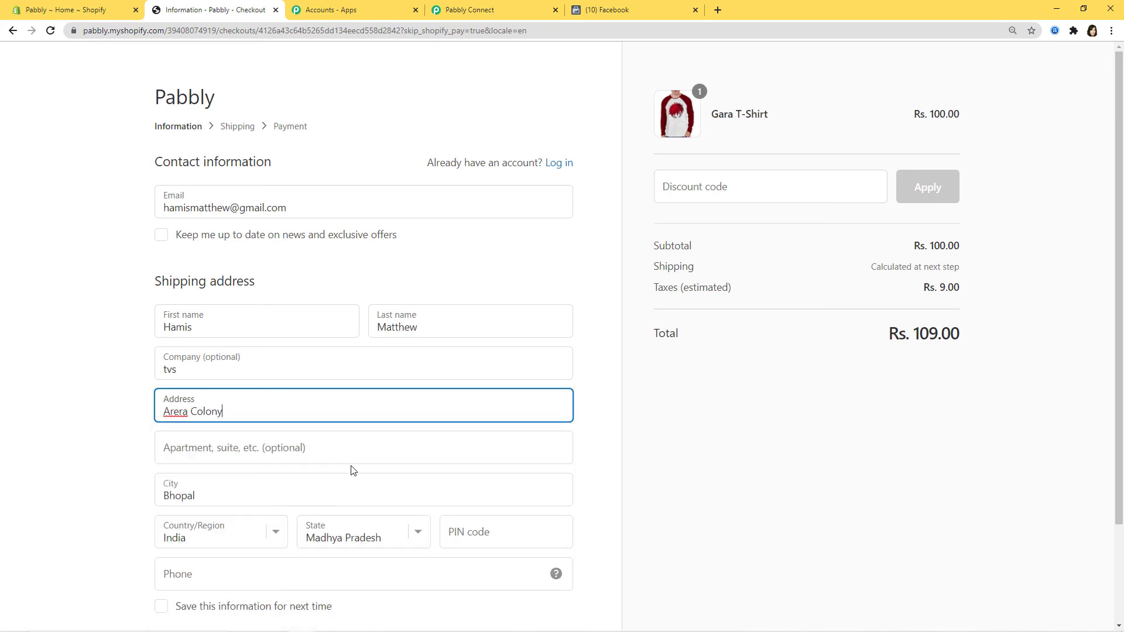
pyautogui.scroll(-2, 468, 457)
pyautogui.click(487, 411)
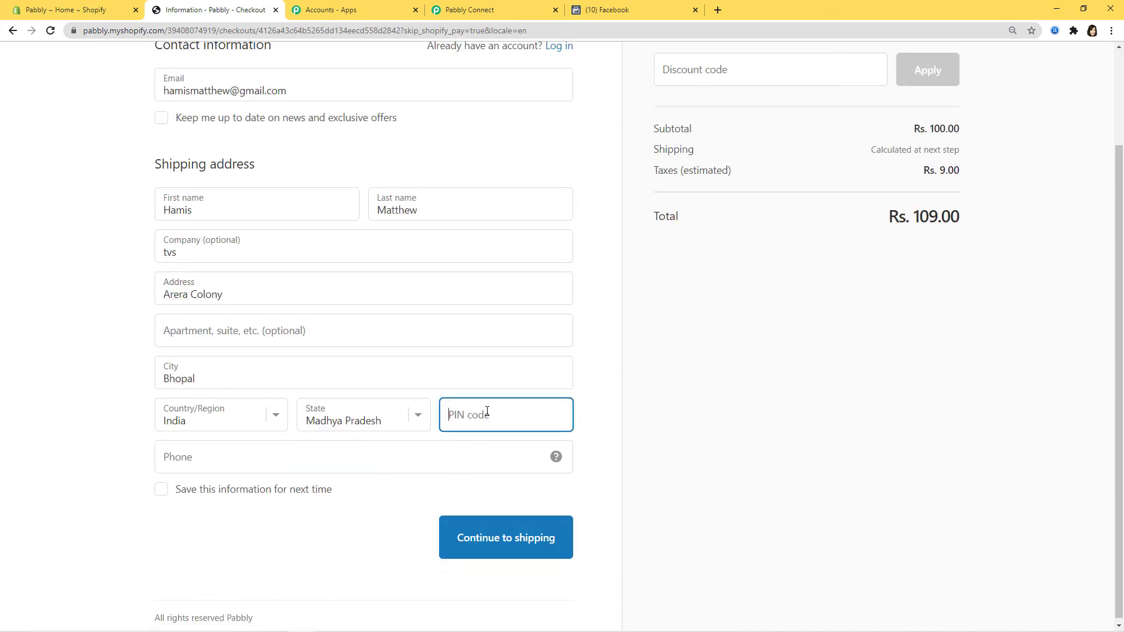
pyautogui.write('462016')
pyautogui.click(247, 452)
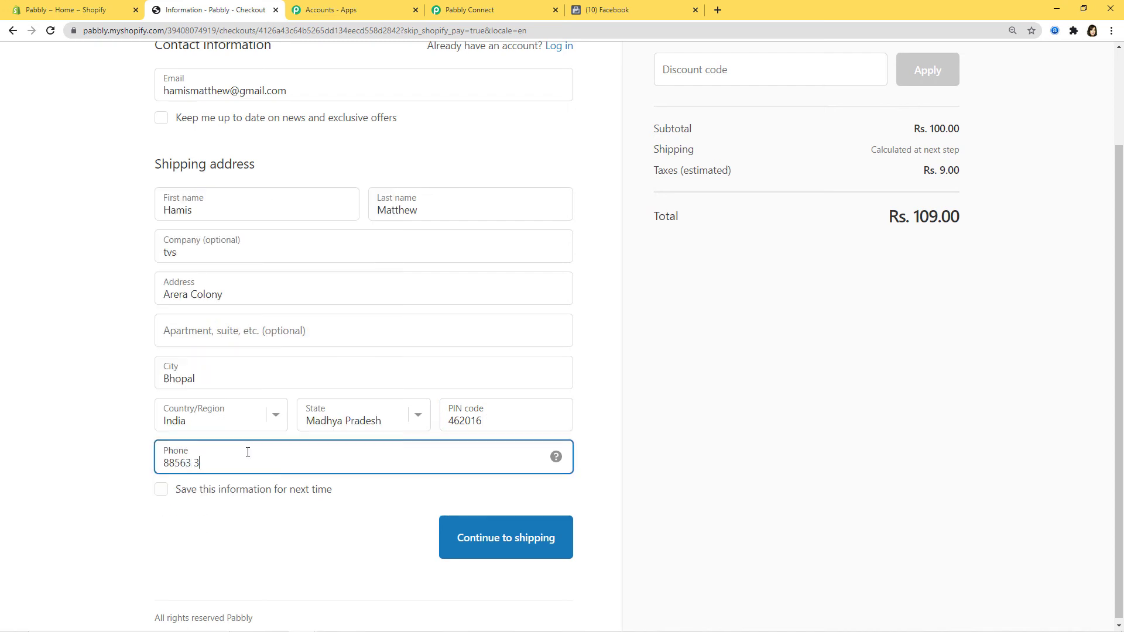
pyautogui.click(491, 552)
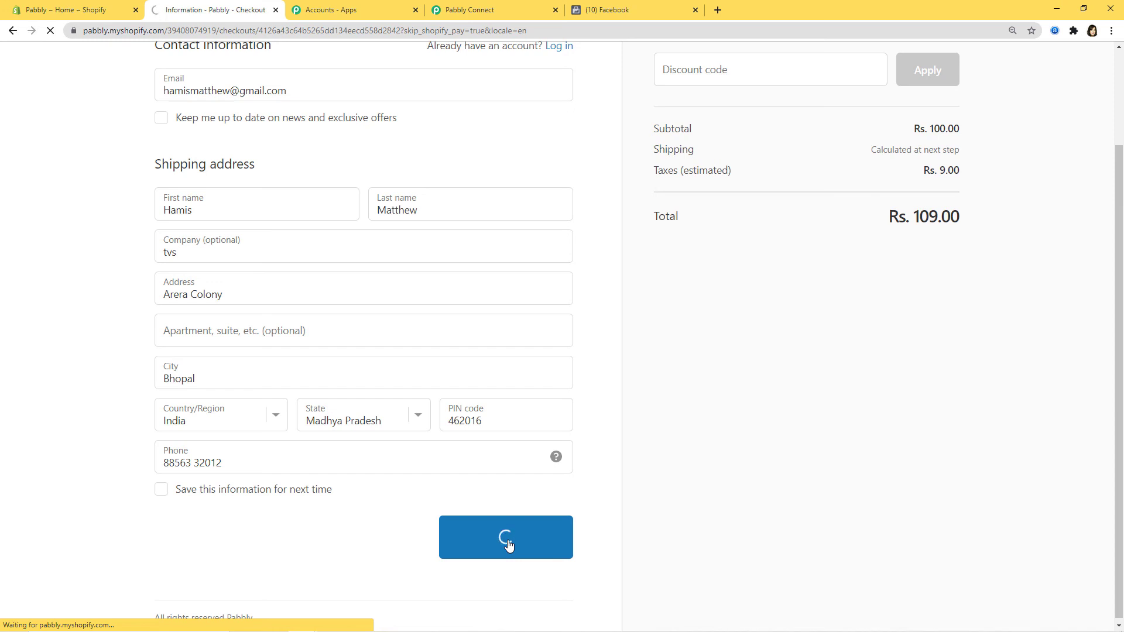
# Proceed to payment and enter the test card number, cardholder name, expiry 05 / 35 and security code.
pyautogui.click(508, 355)
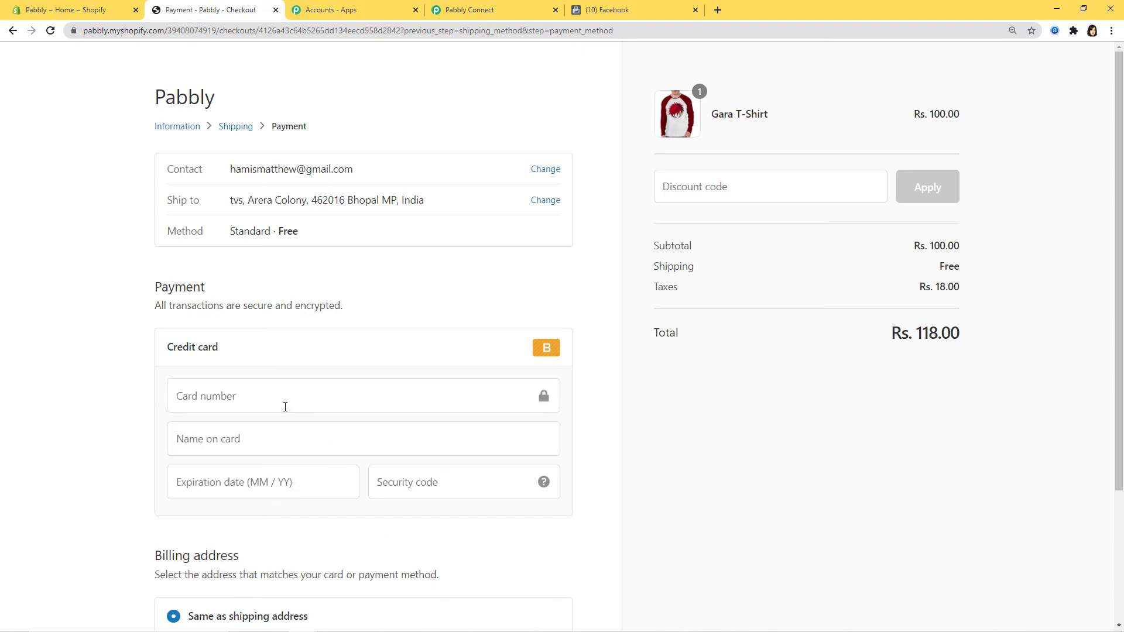
pyautogui.click(261, 403)
pyautogui.write('1')
pyautogui.click(288, 445)
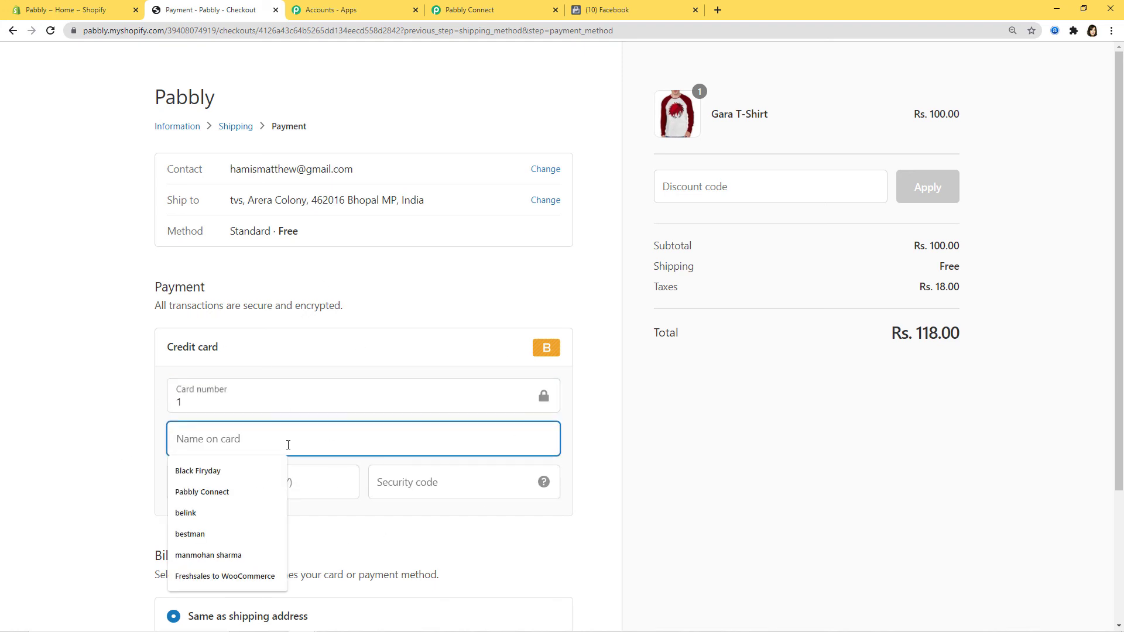
pyautogui.write('Hamis')
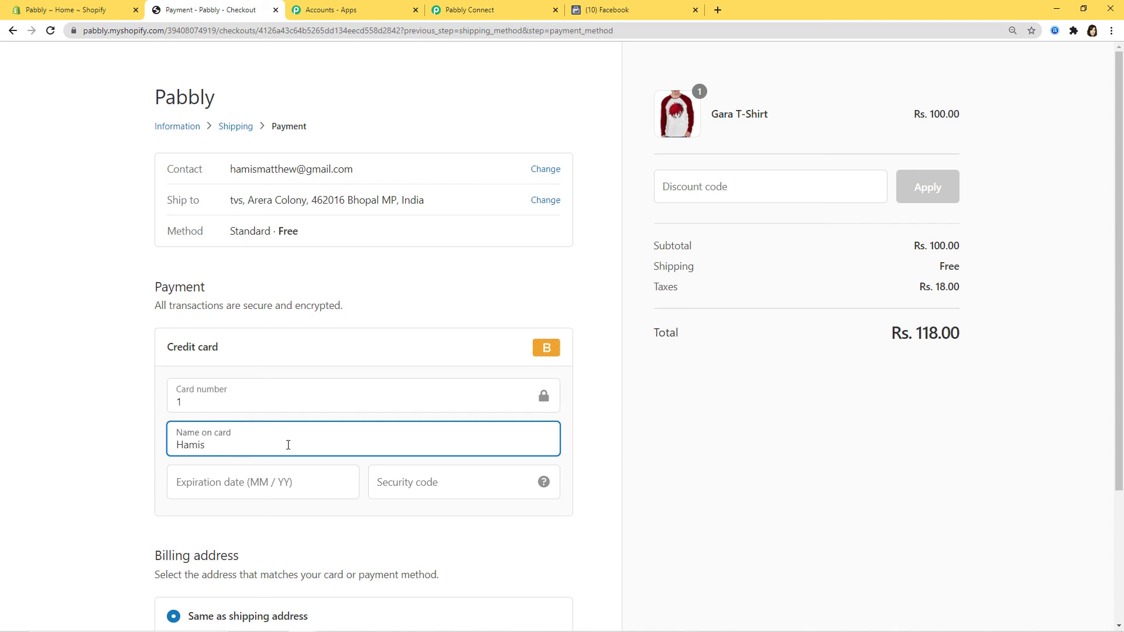
pyautogui.click(282, 473)
pyautogui.write('05 / ')
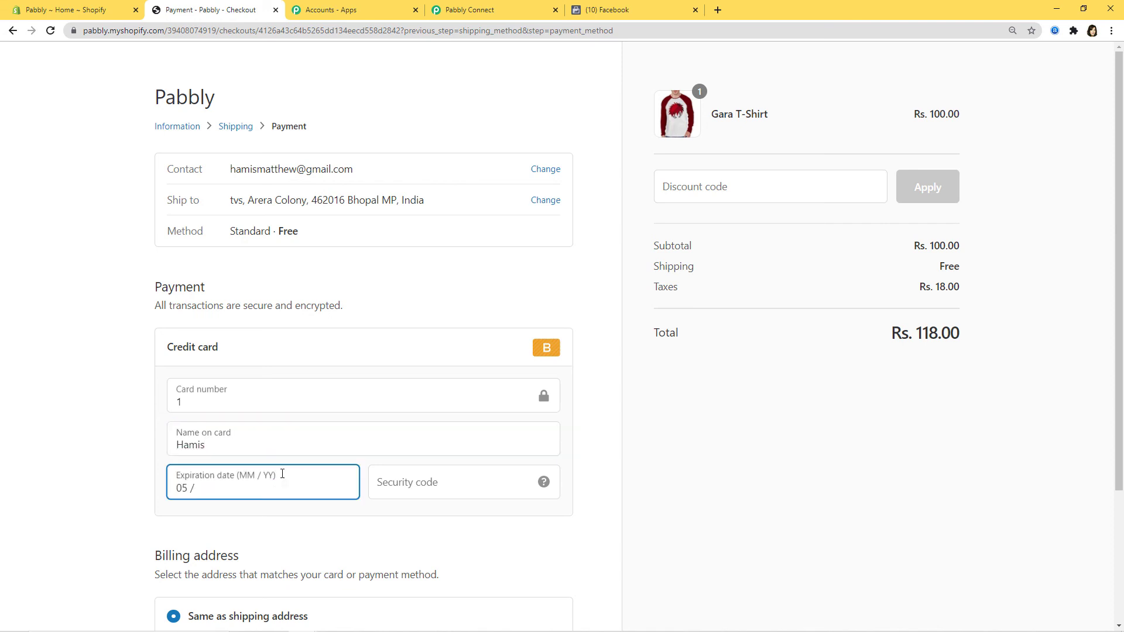
pyautogui.write('35')
pyautogui.click(407, 492)
pyautogui.write('123')
# Pay for the test order and review the Rs. 118.00 order confirmation page.
pyautogui.scroll(-3, 700, 467)
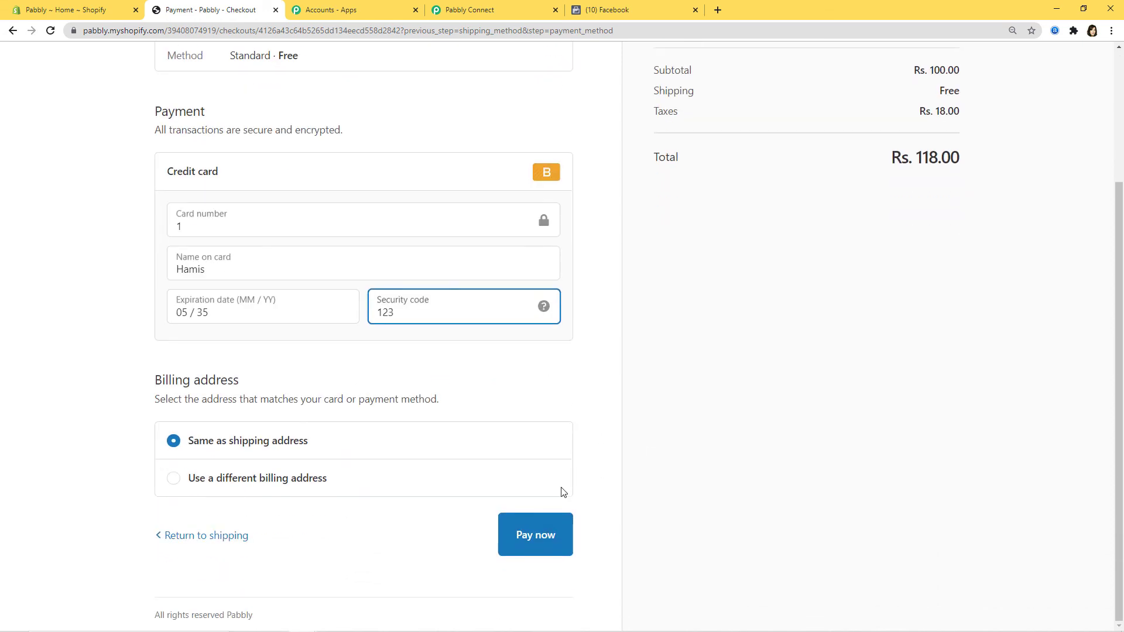
pyautogui.click(536, 515)
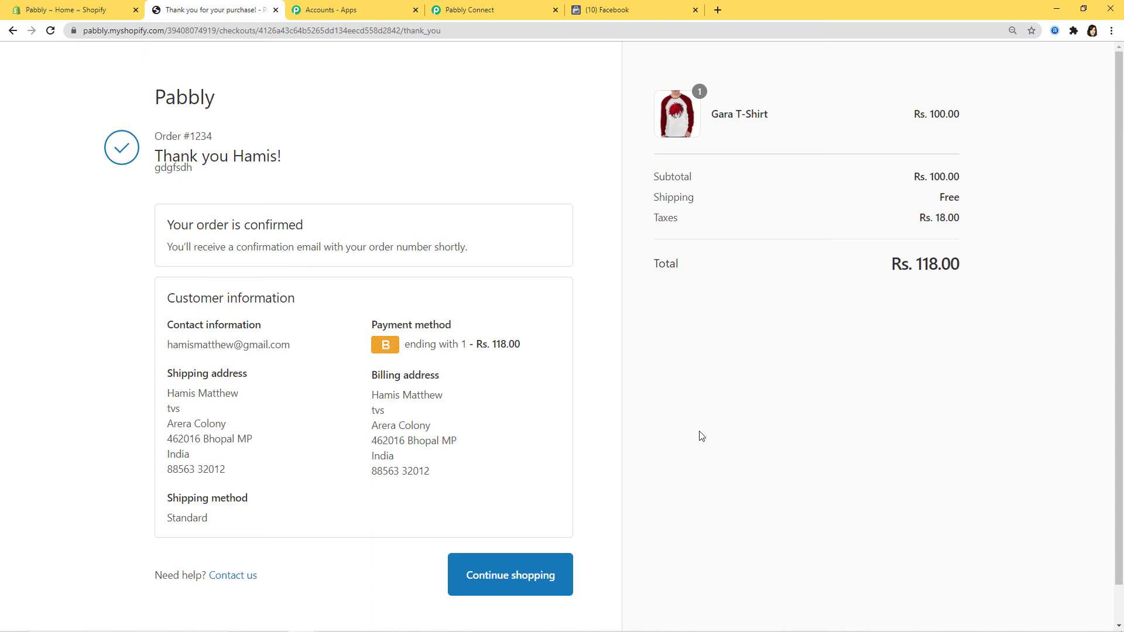
pyautogui.scroll(-2, 702, 436)
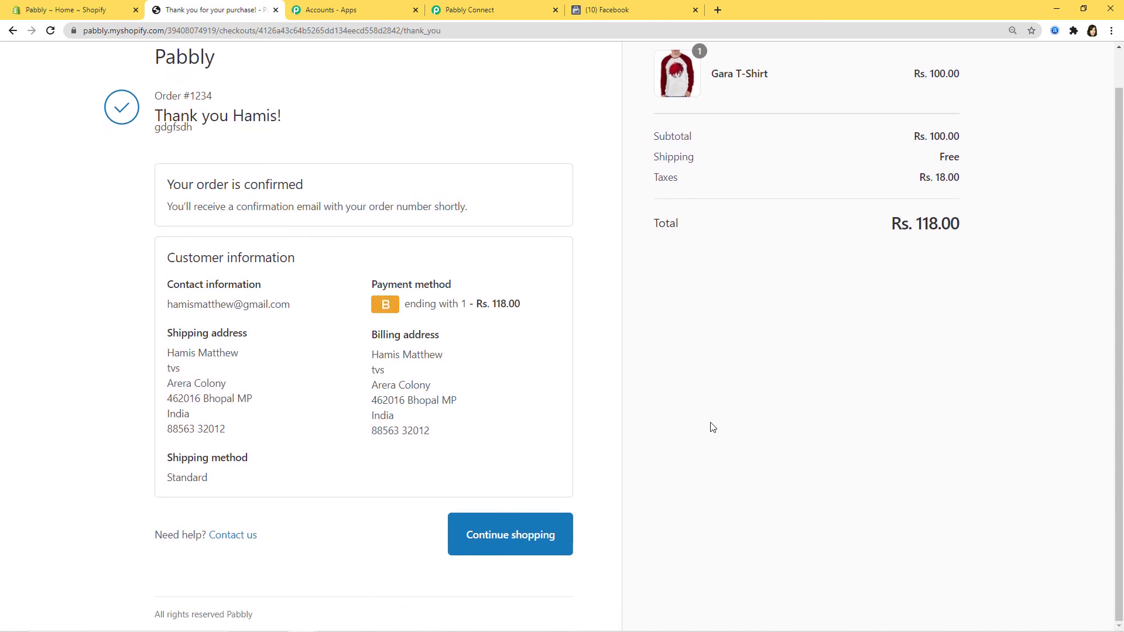
pyautogui.scroll(2, 713, 430)
# Reload the Facebook Events Manager data sources page with F5.
pyautogui.click(633, 9)
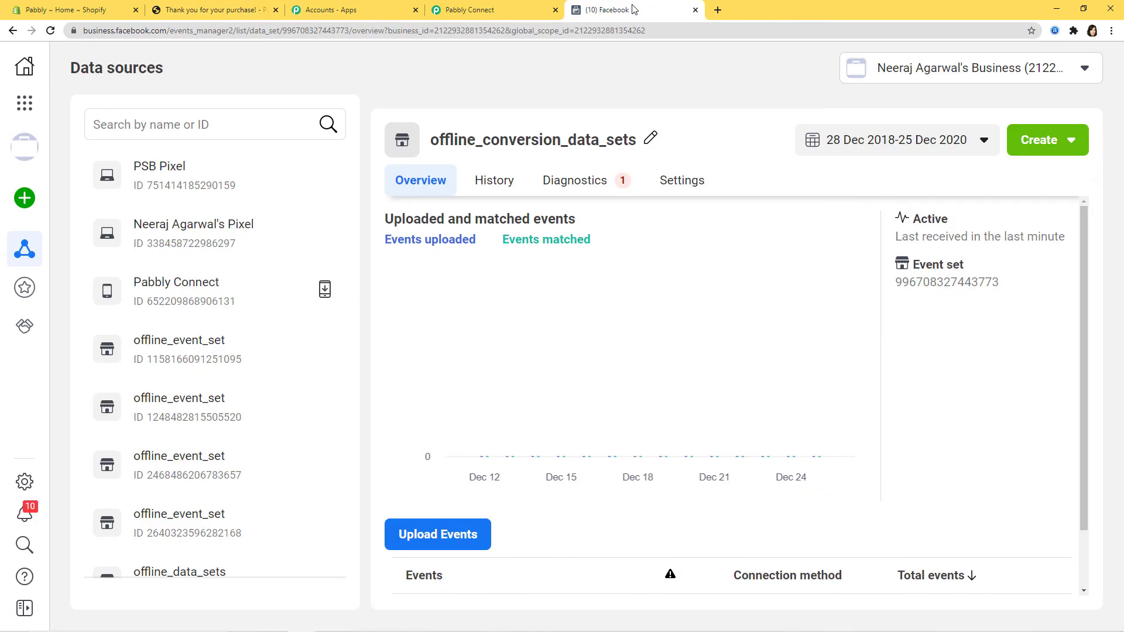
pyautogui.press('F5')
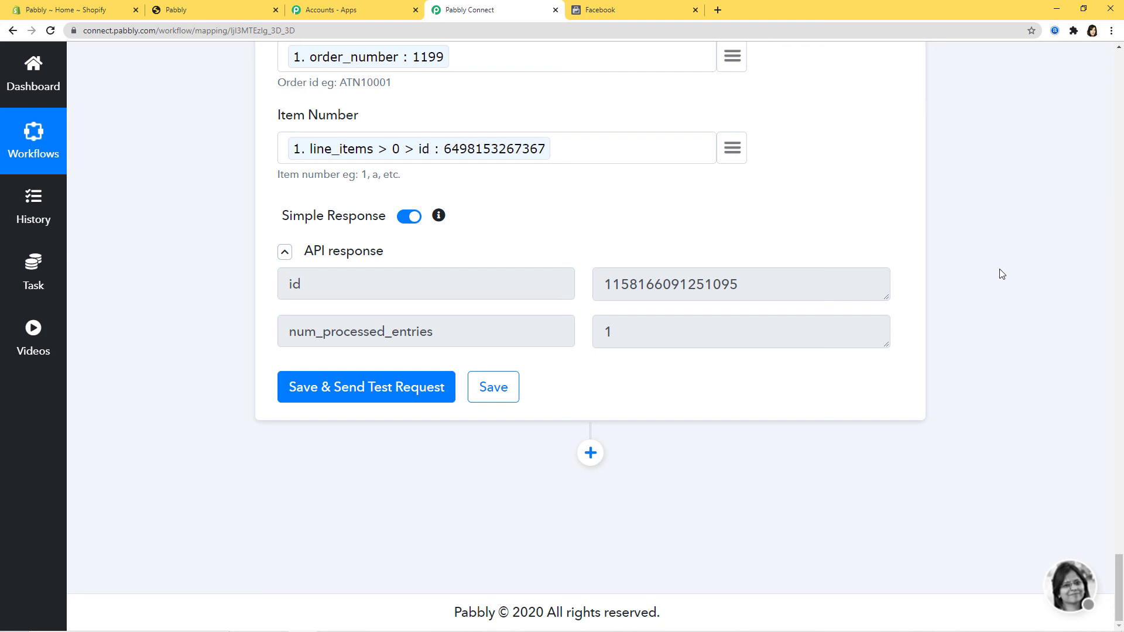
# Check offline_conversions_data_set's 6 events from Dec 26, 2020, then return to Pabbly Connect.
pyautogui.click(644, 11)
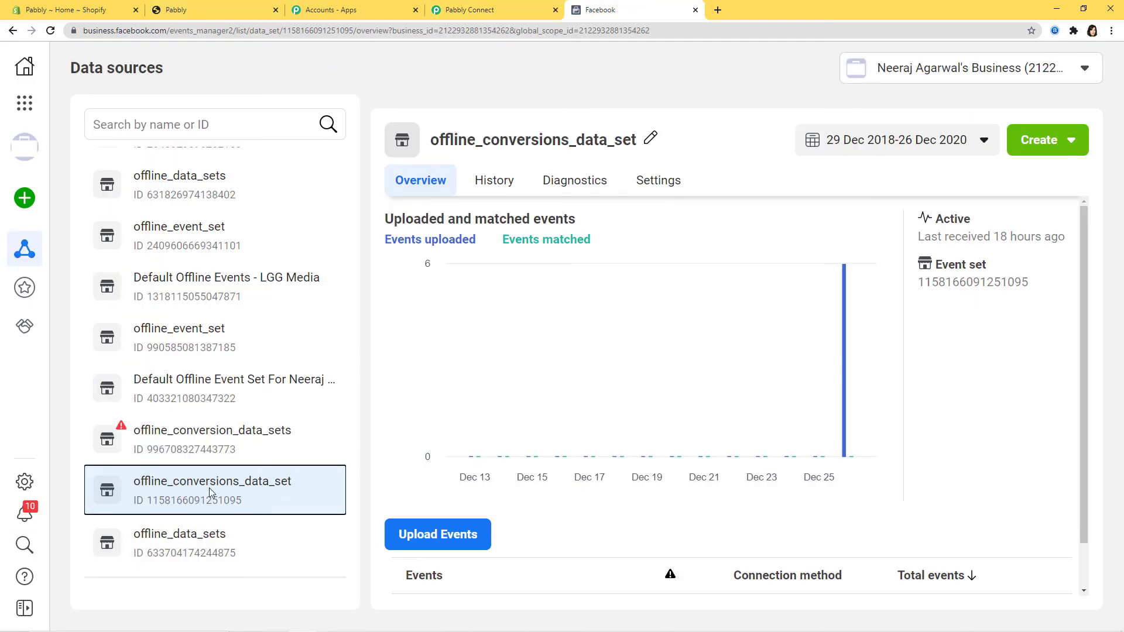
pyautogui.moveTo(828, 382)
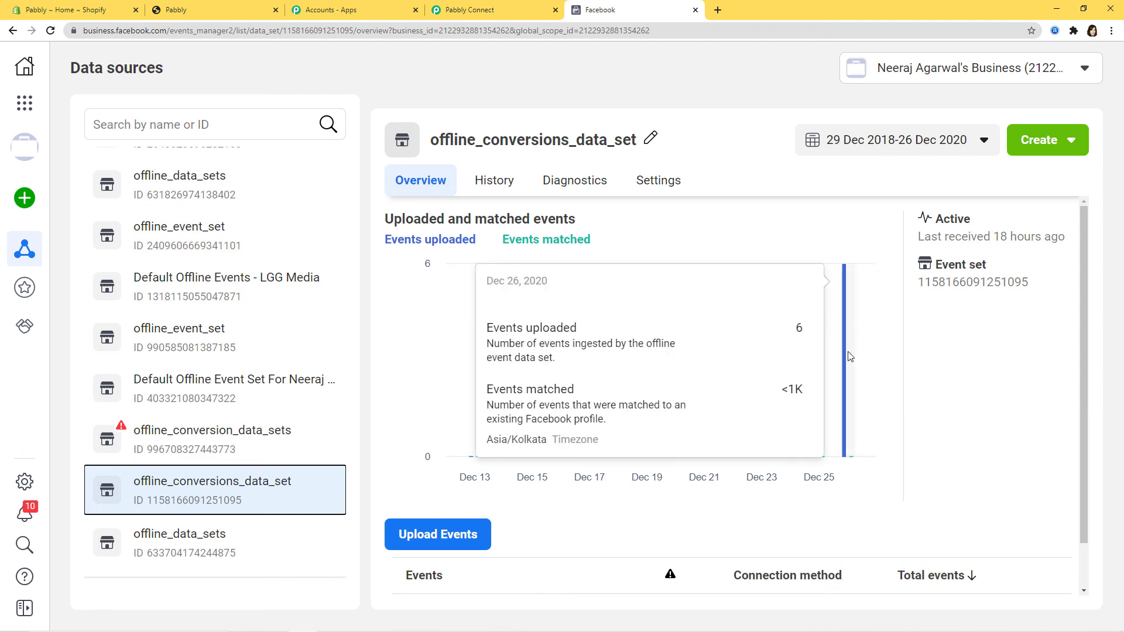
pyautogui.moveTo(846, 348)
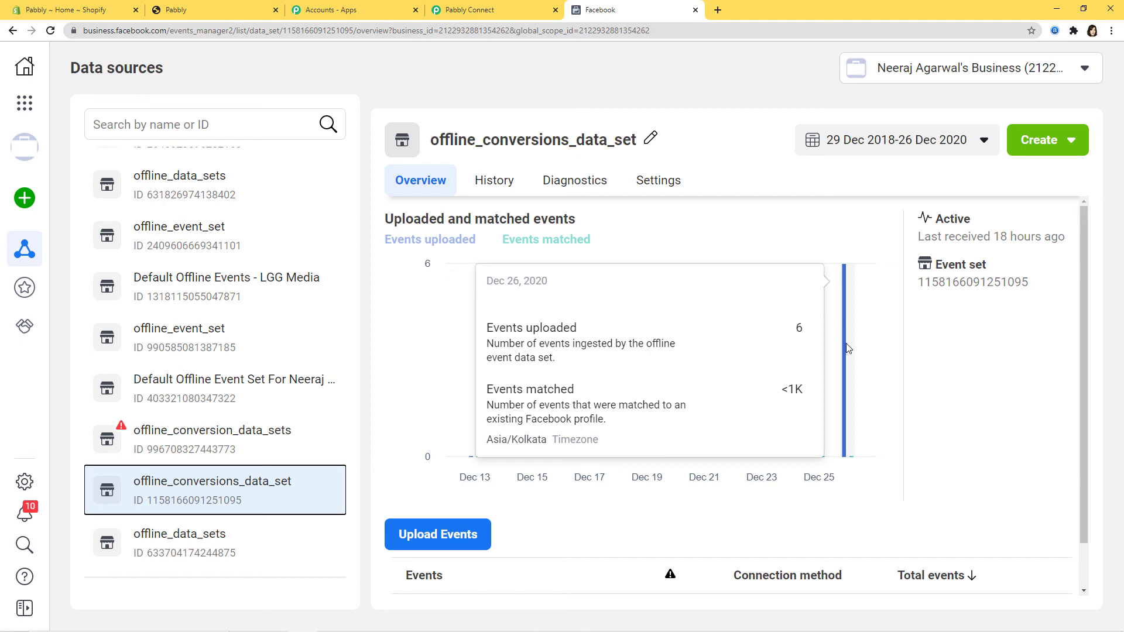
pyautogui.click(488, 10)
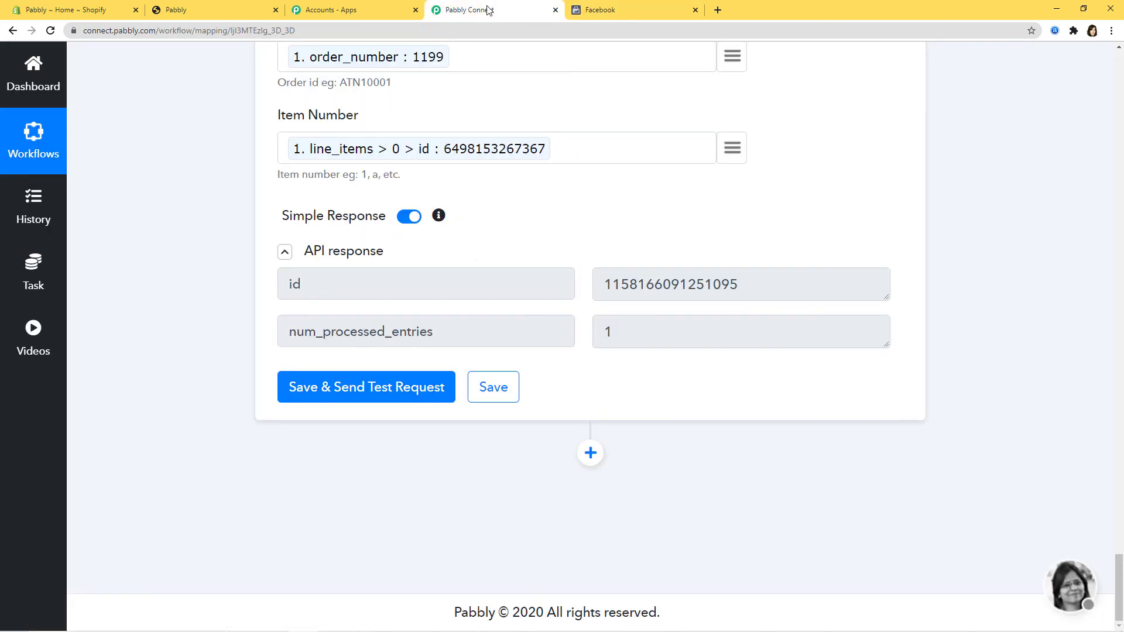
# Scroll to the top of the workflow and collapse all steps to their headers.
pyautogui.scroll(20, 1001, 445)
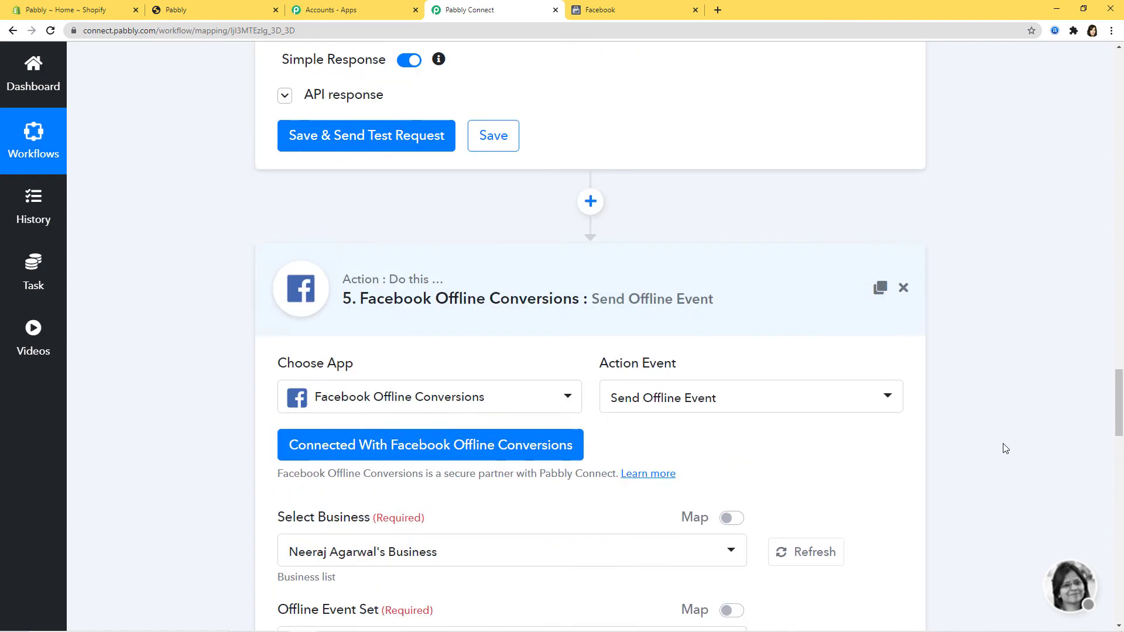
pyautogui.scroll(3, 1005, 448)
pyautogui.scroll(10, 1044, 349)
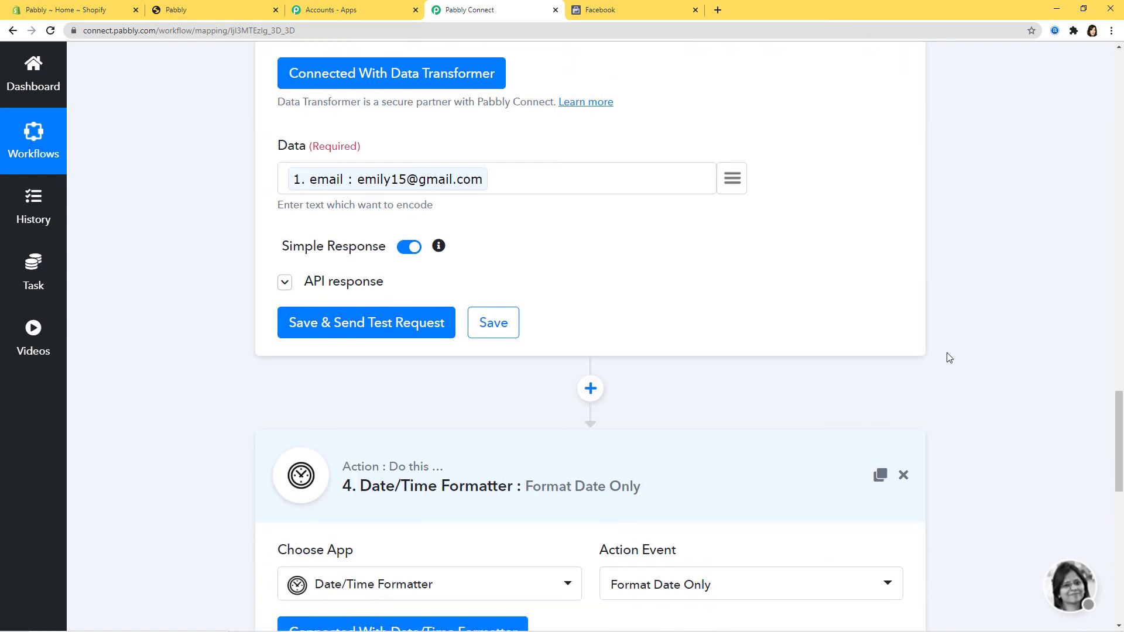
pyautogui.scroll(-3, 743, 259)
pyautogui.scroll(13, 999, 325)
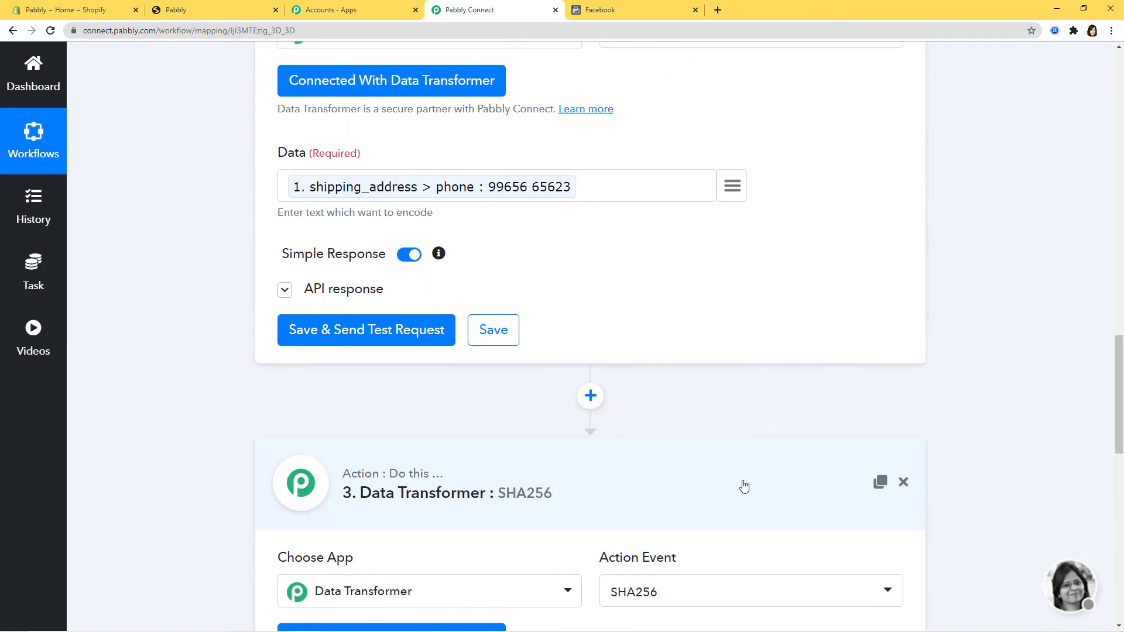
pyautogui.tripleClick(743, 488)
pyautogui.scroll(10, 1048, 349)
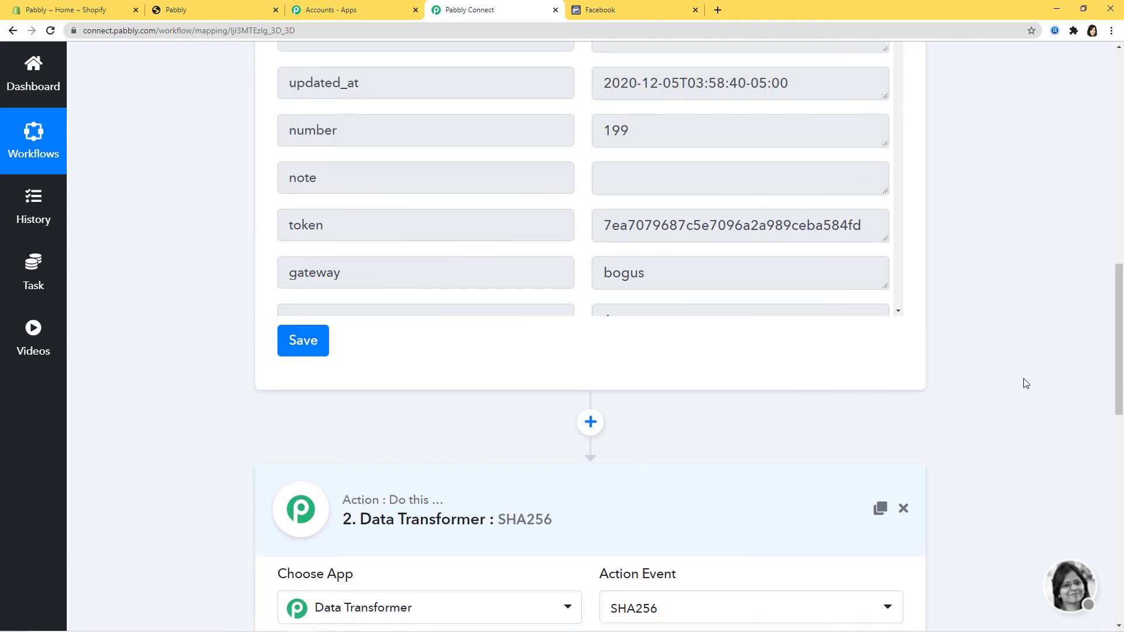
pyautogui.scroll(10, 1025, 383)
pyautogui.click(783, 306)
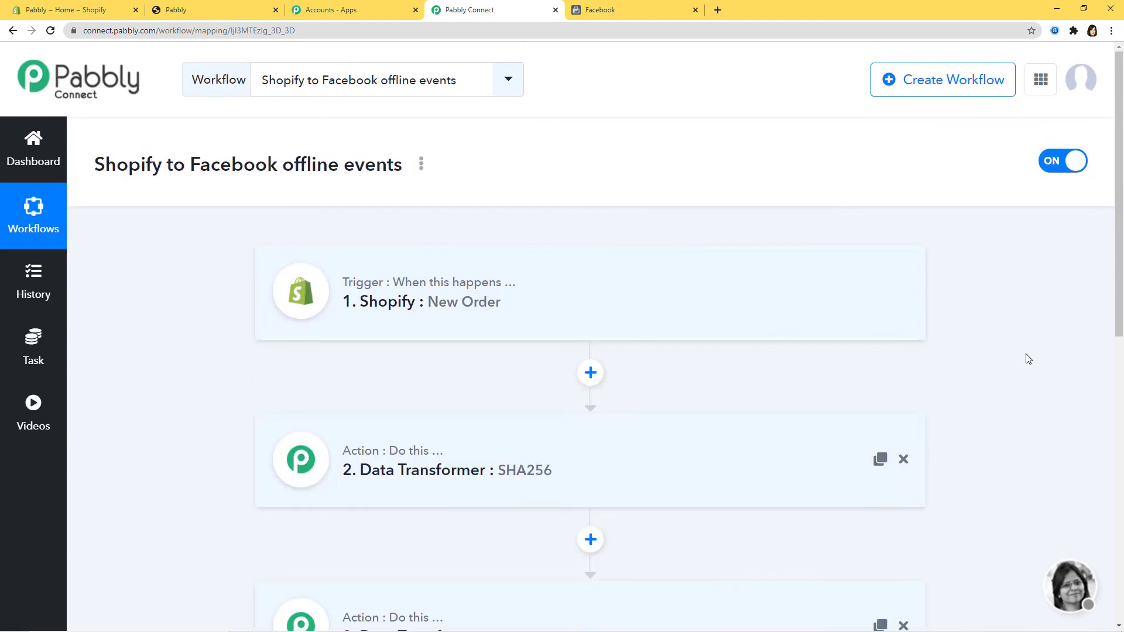
# Expand the Format Date Only Date/Time Formatter step to review it, then collapse it.
pyautogui.scroll(-3, 1025, 363)
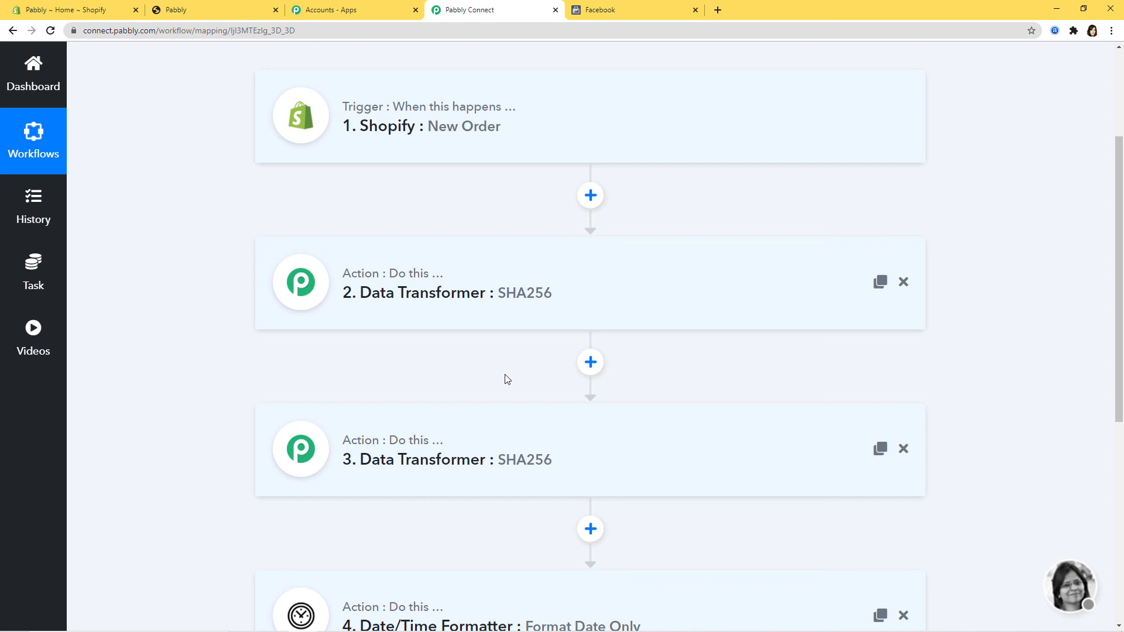
pyautogui.scroll(-5, 507, 379)
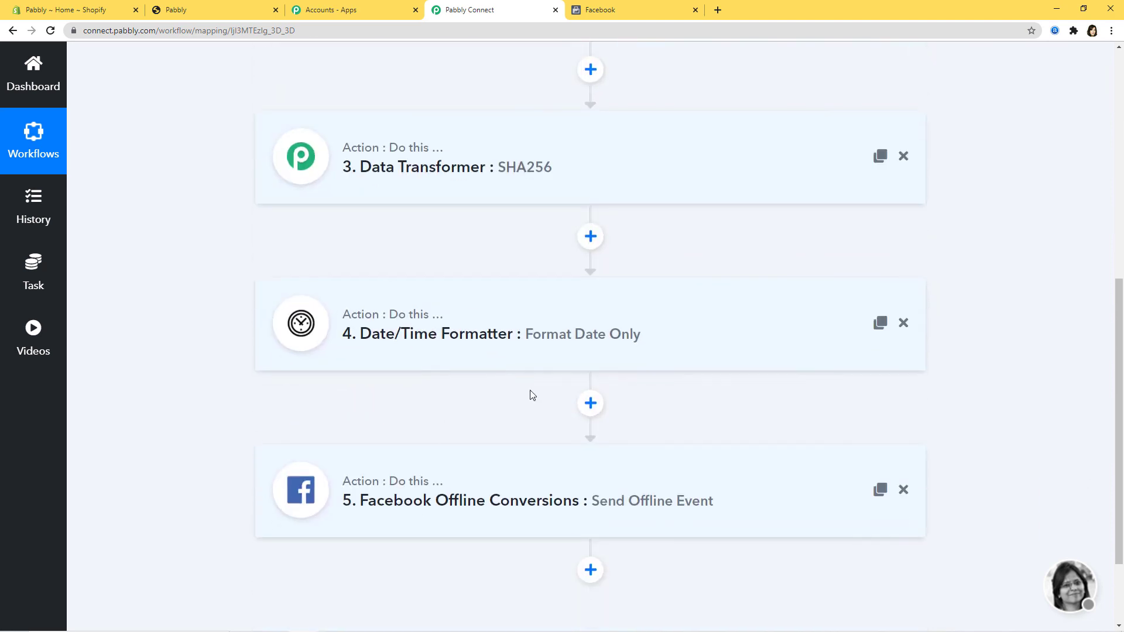
pyautogui.click(494, 350)
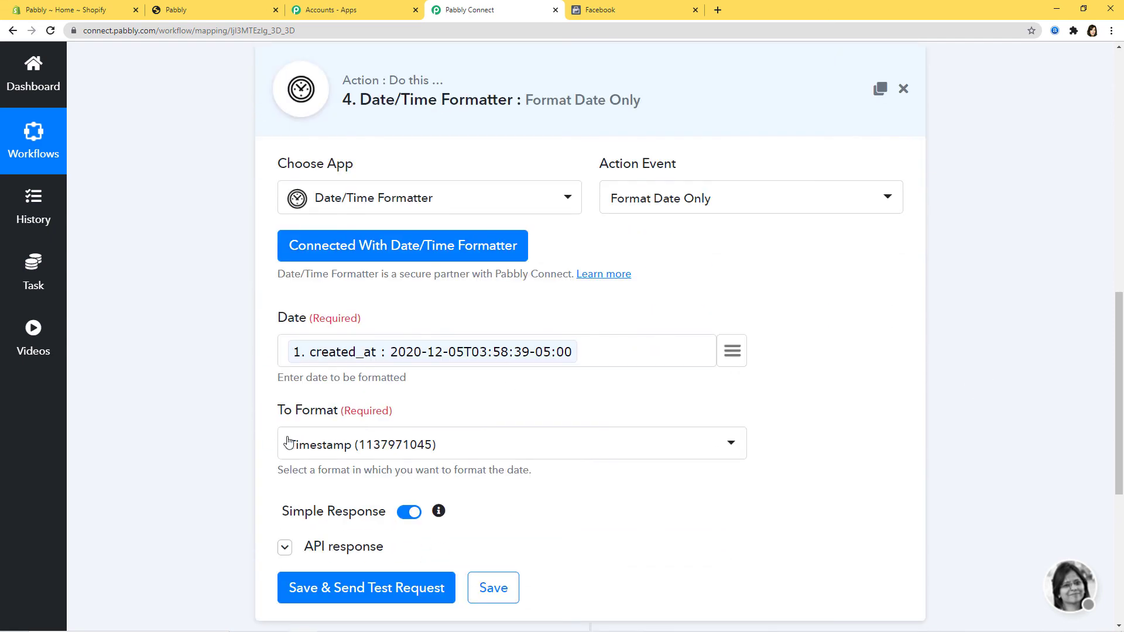
pyautogui.scroll(-6, 952, 401)
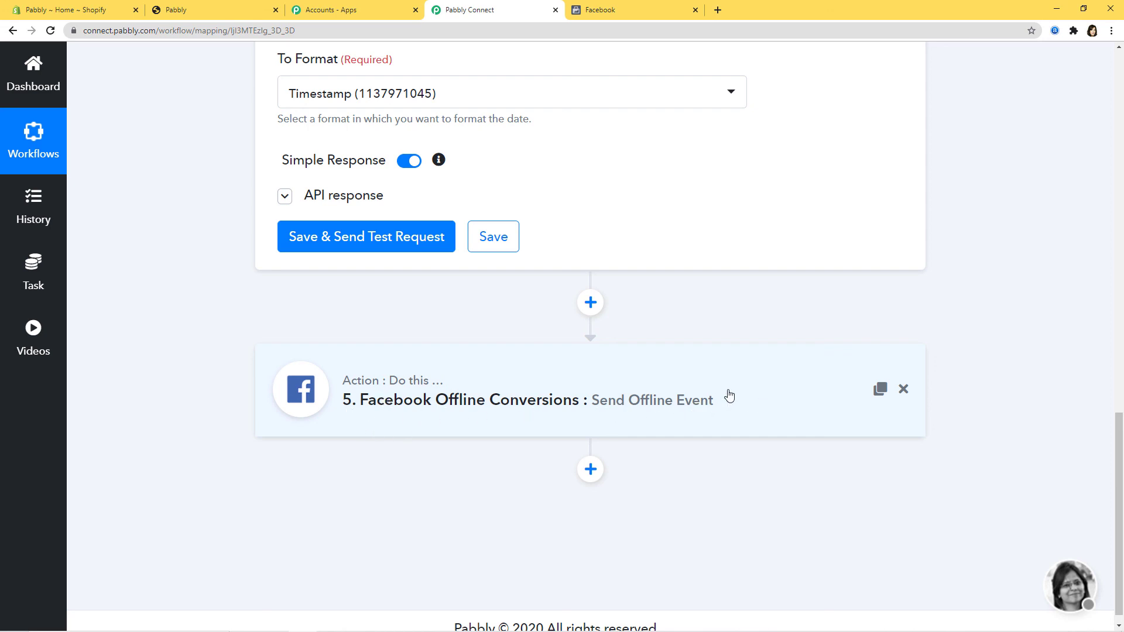
pyautogui.scroll(10, 1016, 343)
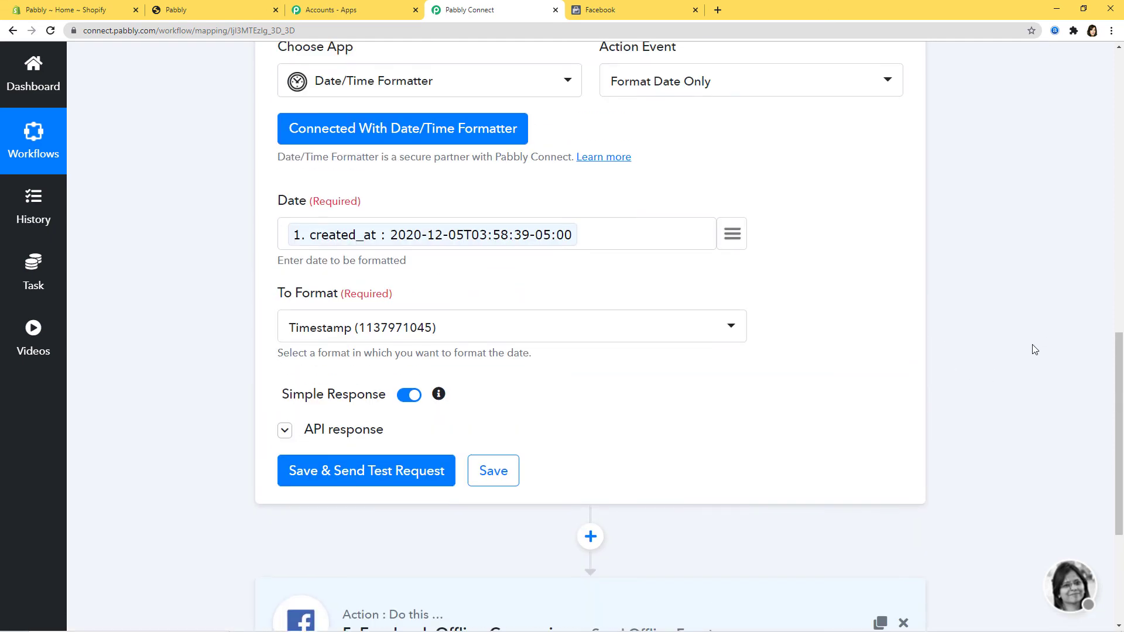
pyautogui.click(733, 363)
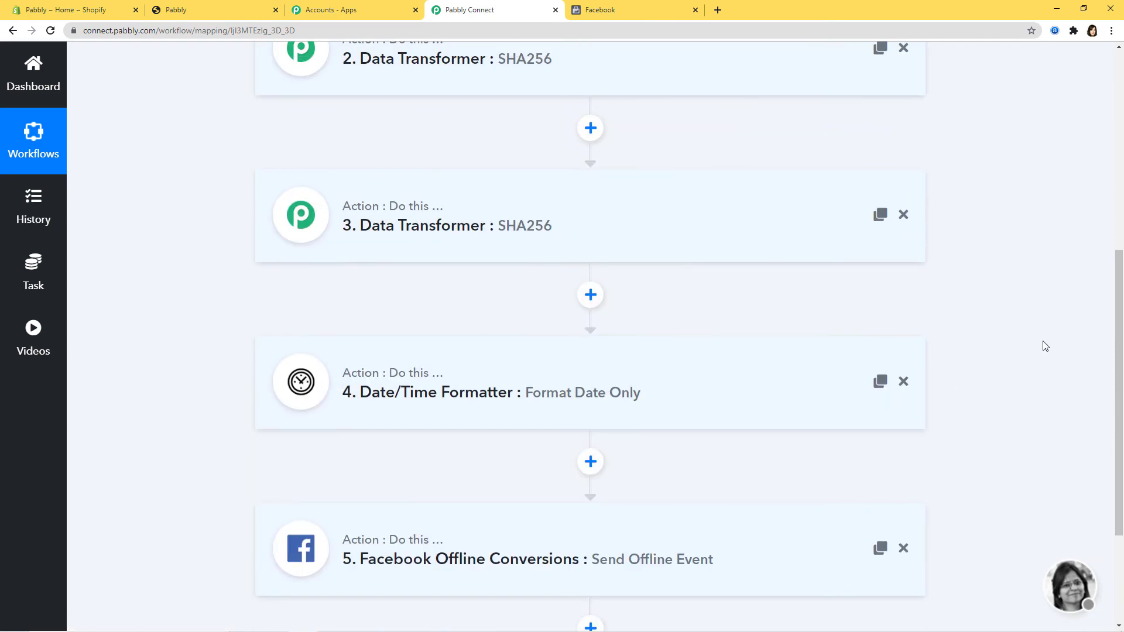